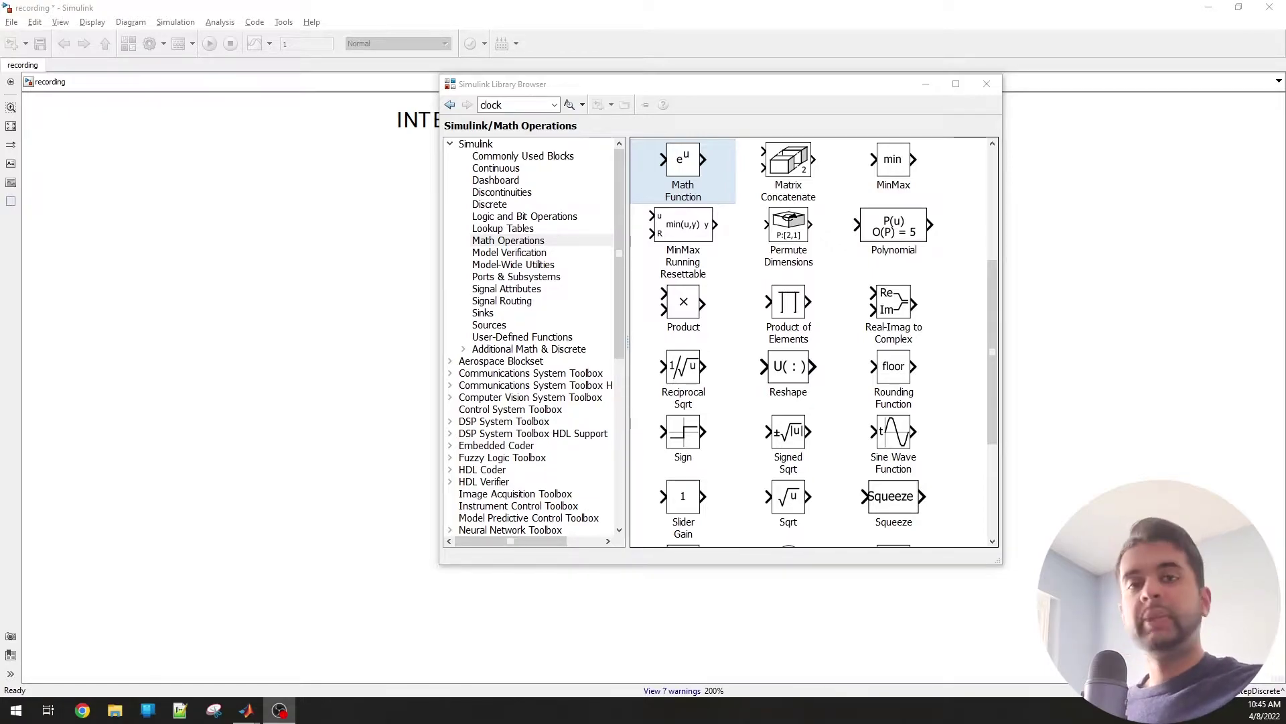
Step: Add Constant, Gain and Integrator blocks from Commonly Used Blocks to the model
left_click(270, 367)
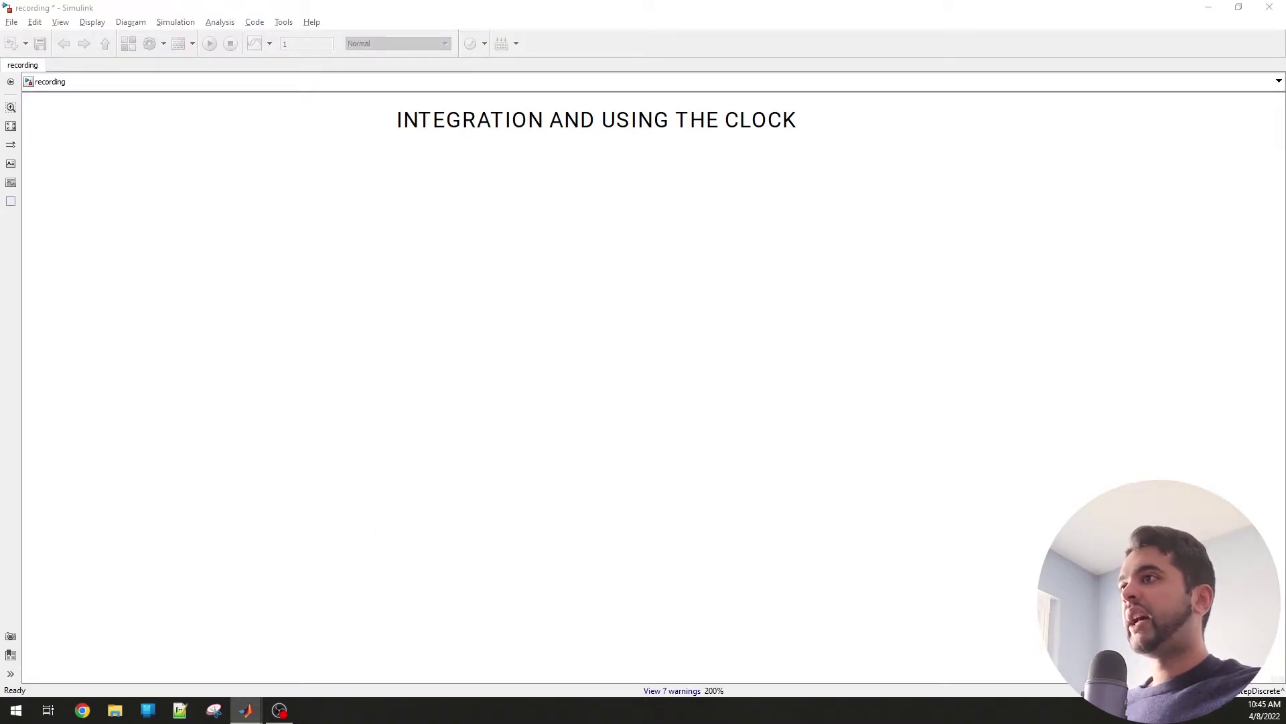
mouse_move(245, 709)
left_click(475, 648)
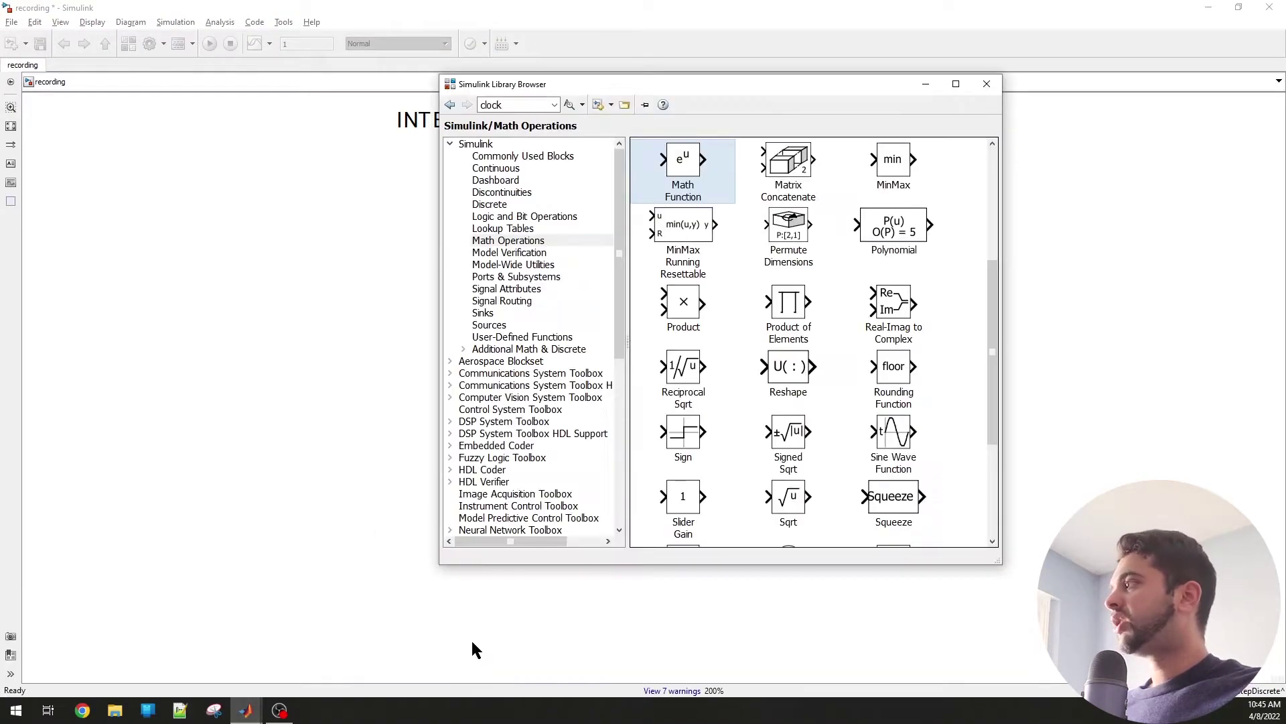
left_click(520, 157)
left_click_drag(873, 158, 316, 260)
mouse_move(246, 709)
left_click(489, 650)
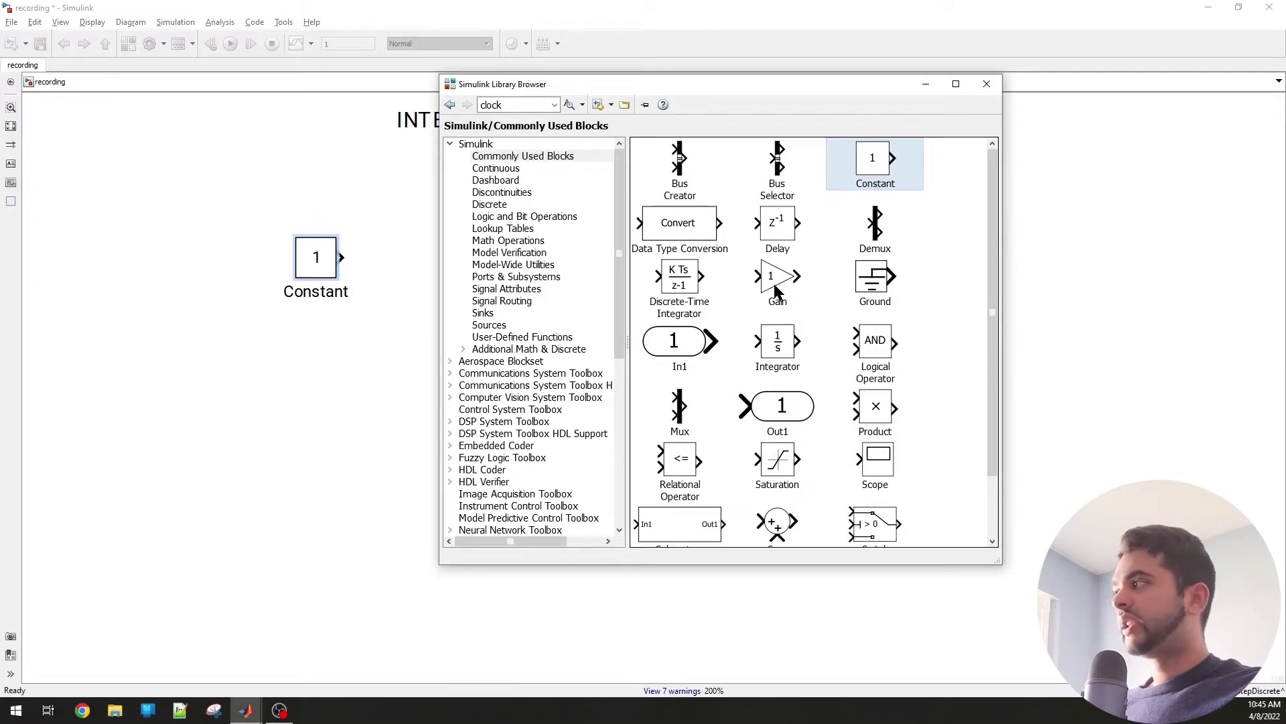
left_click_drag(777, 278, 272, 415)
mouse_move(245, 709)
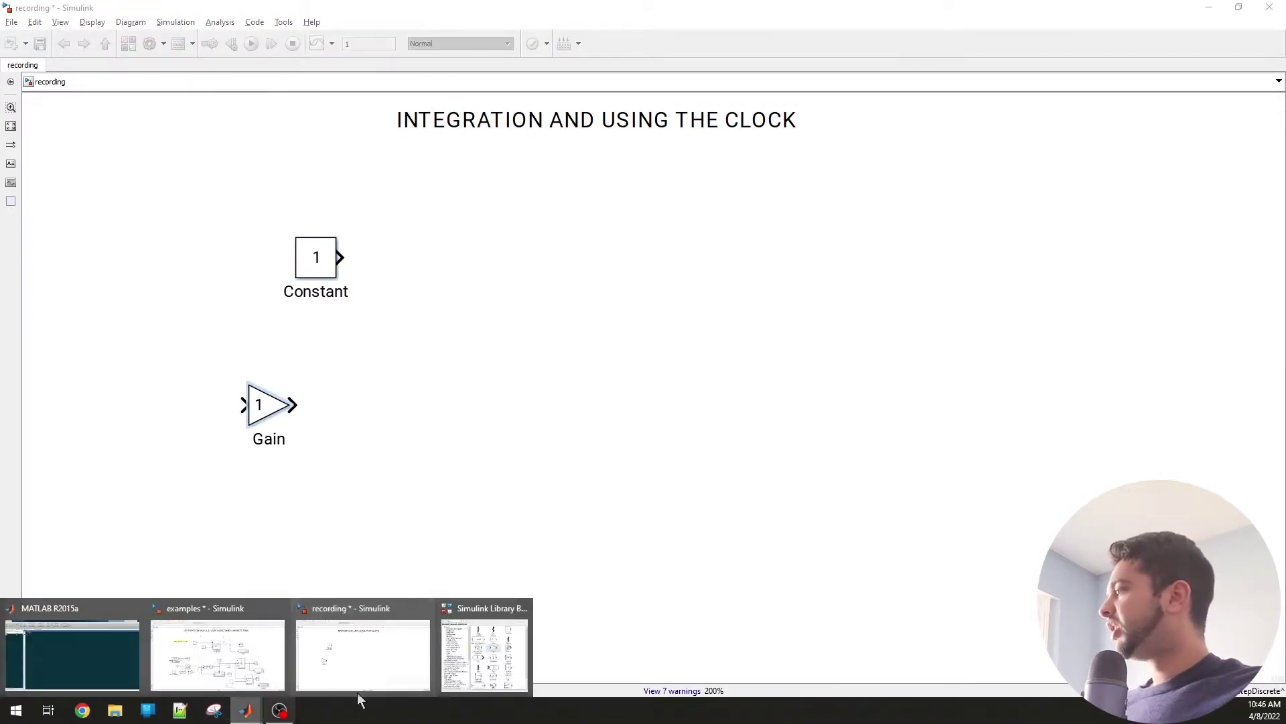
left_click(486, 651)
left_click_drag(754, 367, 383, 205)
Step: Add a Scope and, below it, a Display block from the Sinks library
left_click(485, 653)
left_click(483, 313)
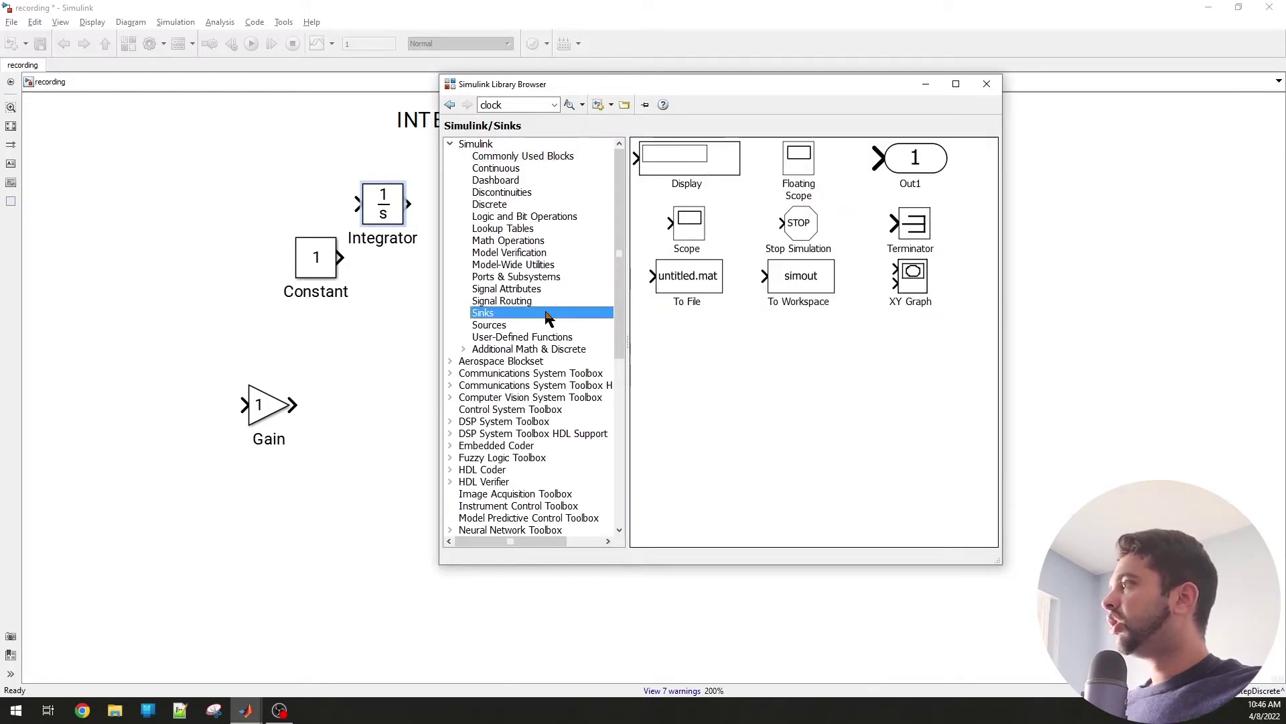
left_click_drag(711, 221, 394, 405)
mouse_move(245, 710)
left_click(494, 675)
left_click_drag(690, 159, 372, 515)
Step: Add a Discrete-Time Integrator and an Enabled Subsystem at the model's right
left_click(498, 656)
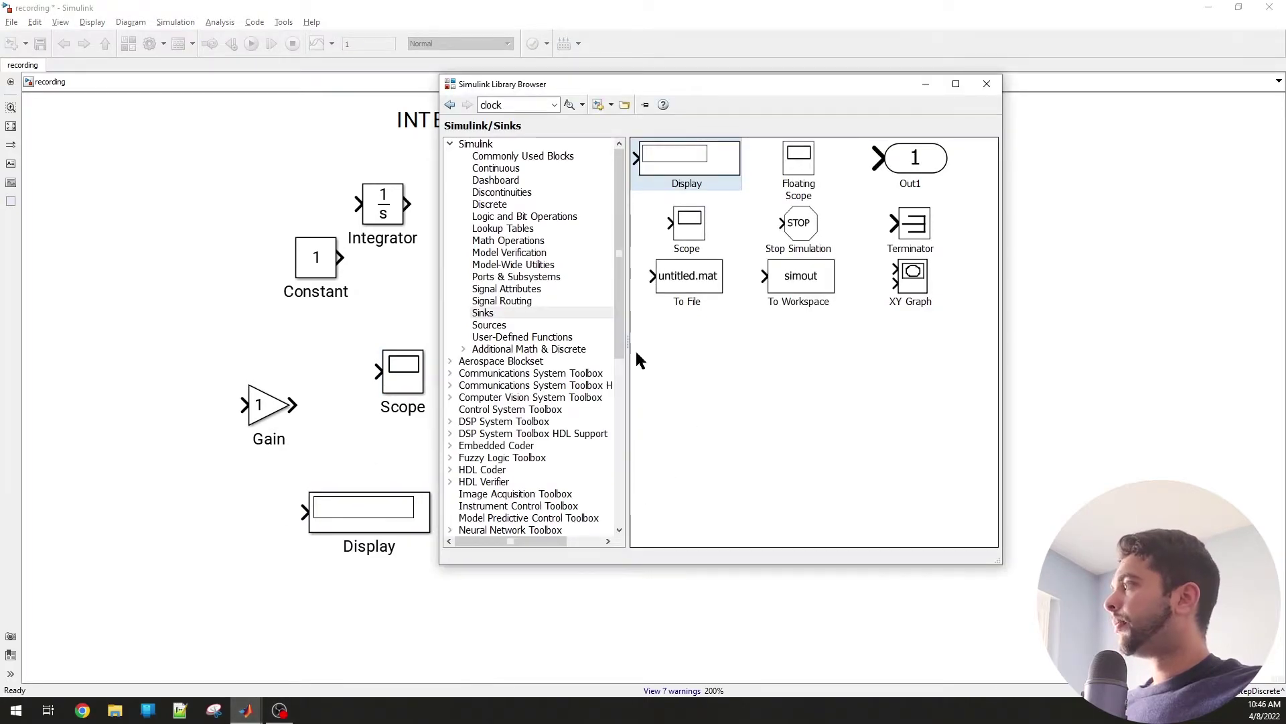
left_click(506, 193)
left_click(497, 205)
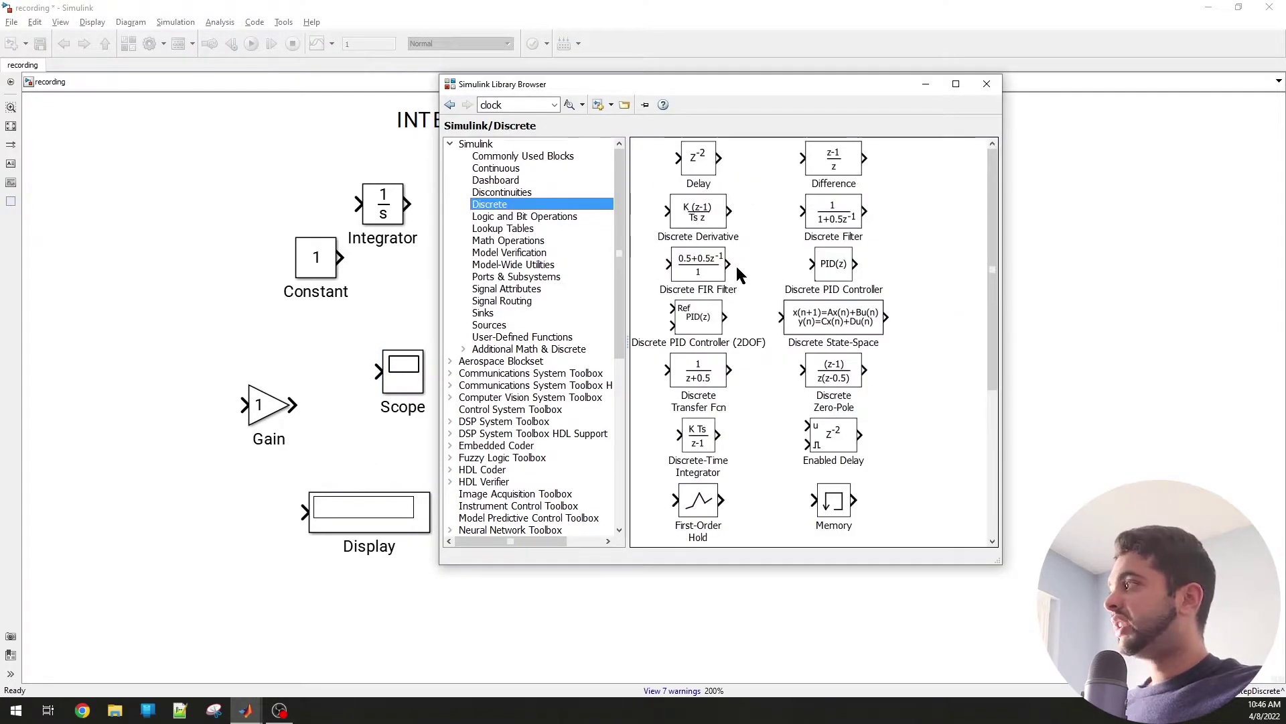
scroll(740, 275, "down", 1)
left_click_drag(717, 405, 201, 323)
mouse_move(246, 710)
left_click(520, 619)
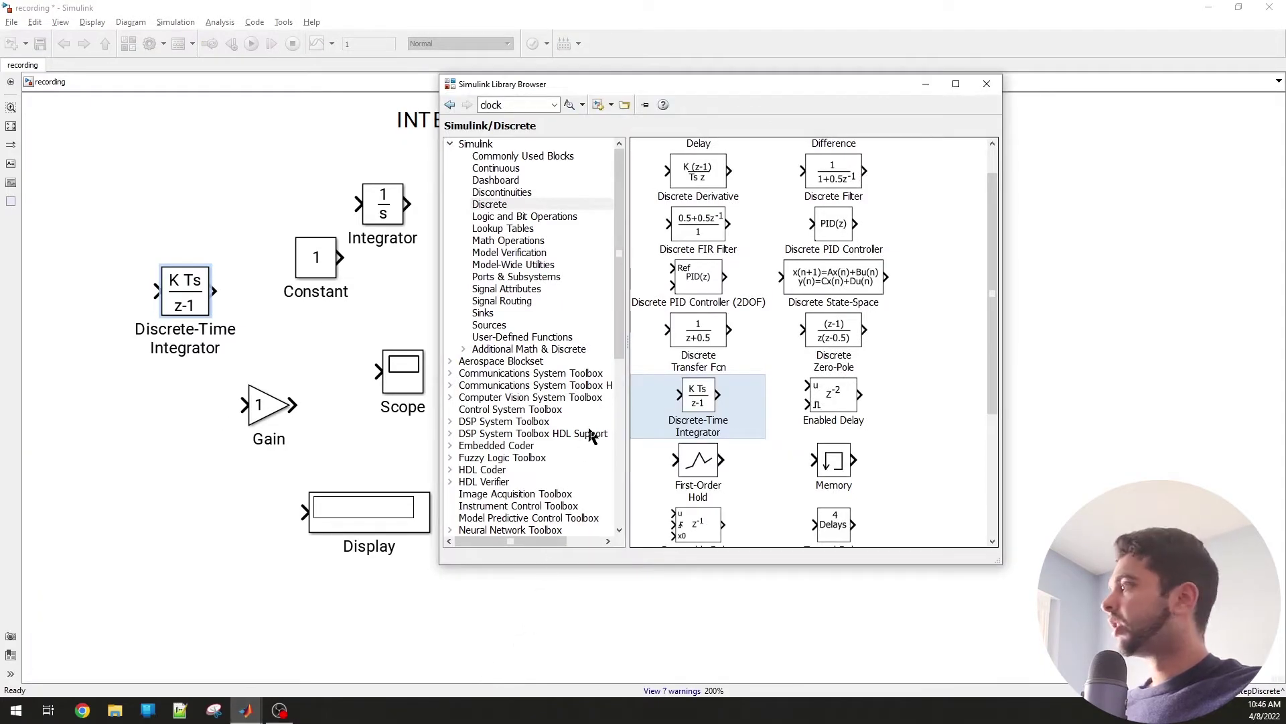
left_click(515, 276)
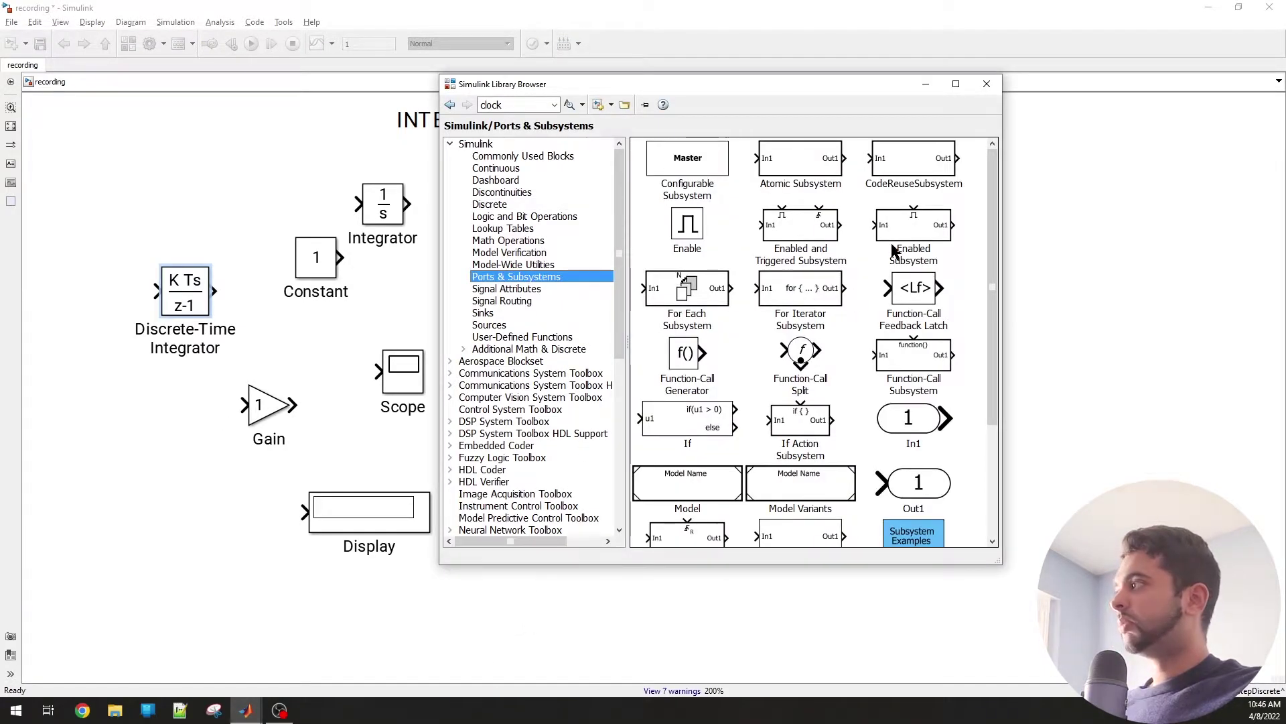
left_click_drag(894, 251, 1082, 295)
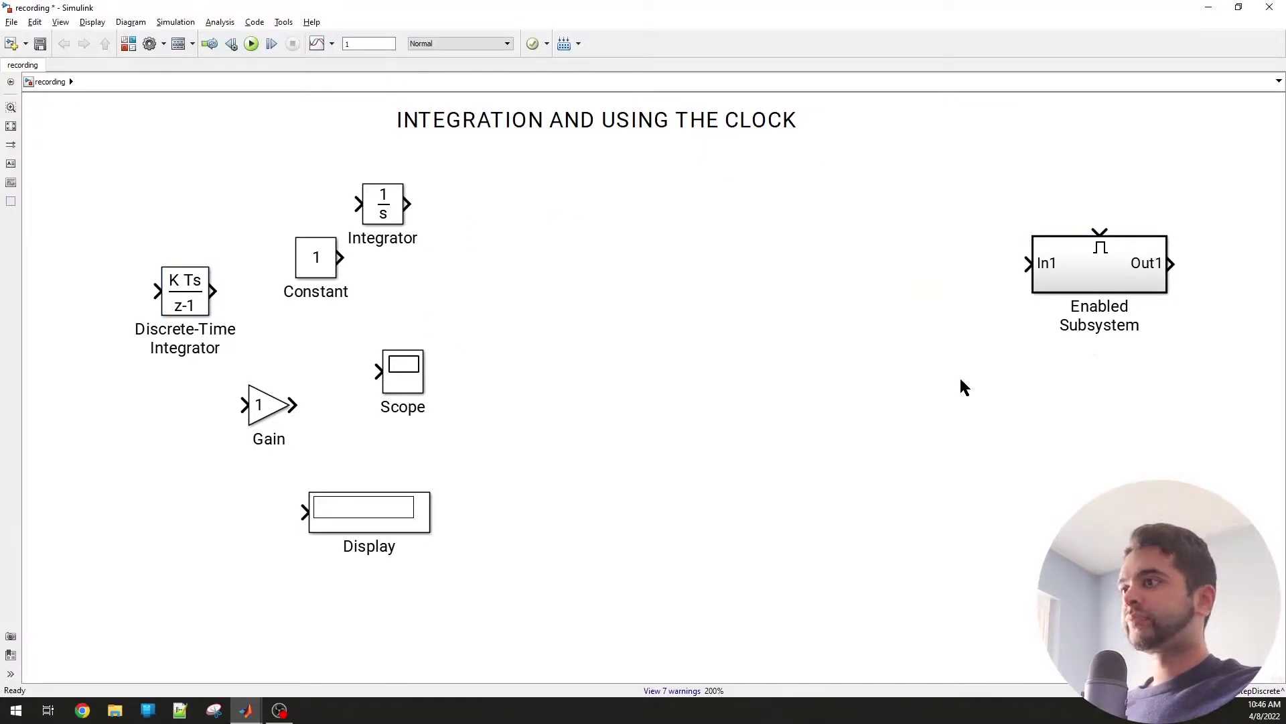
Step: Add a Rounding Function block from Math Operations to the model
mouse_move(246, 710)
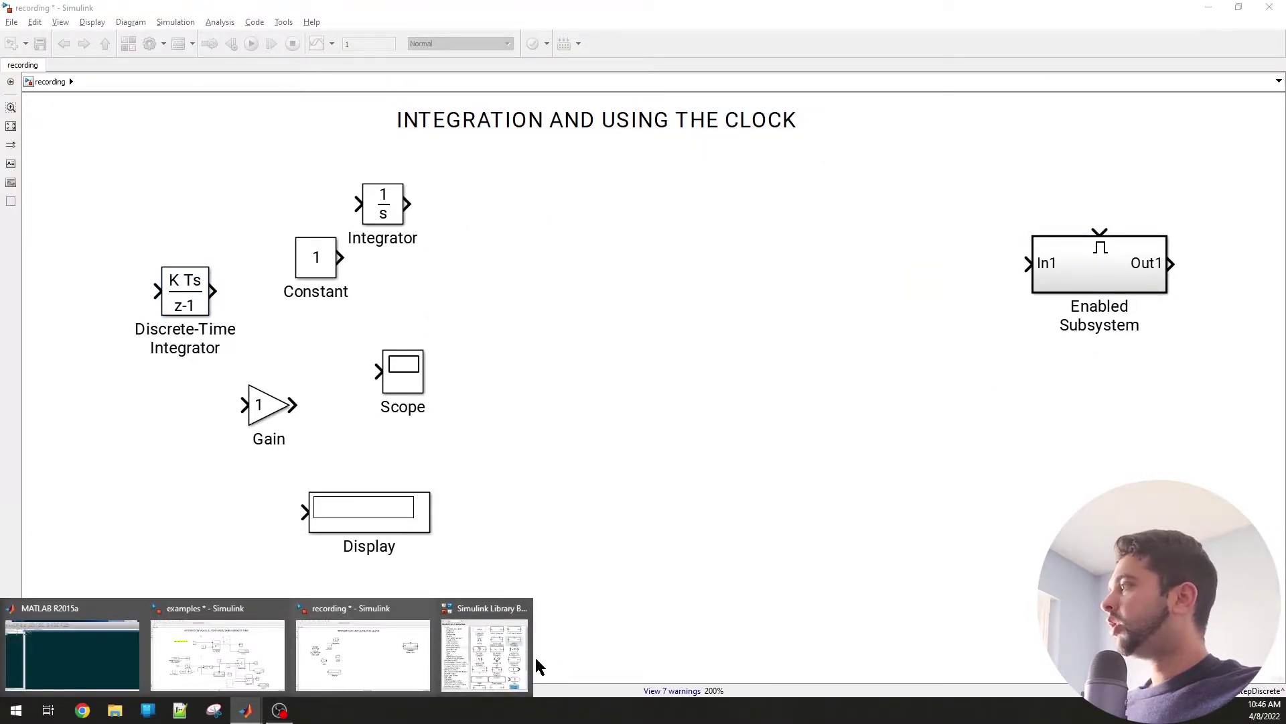
left_click(529, 665)
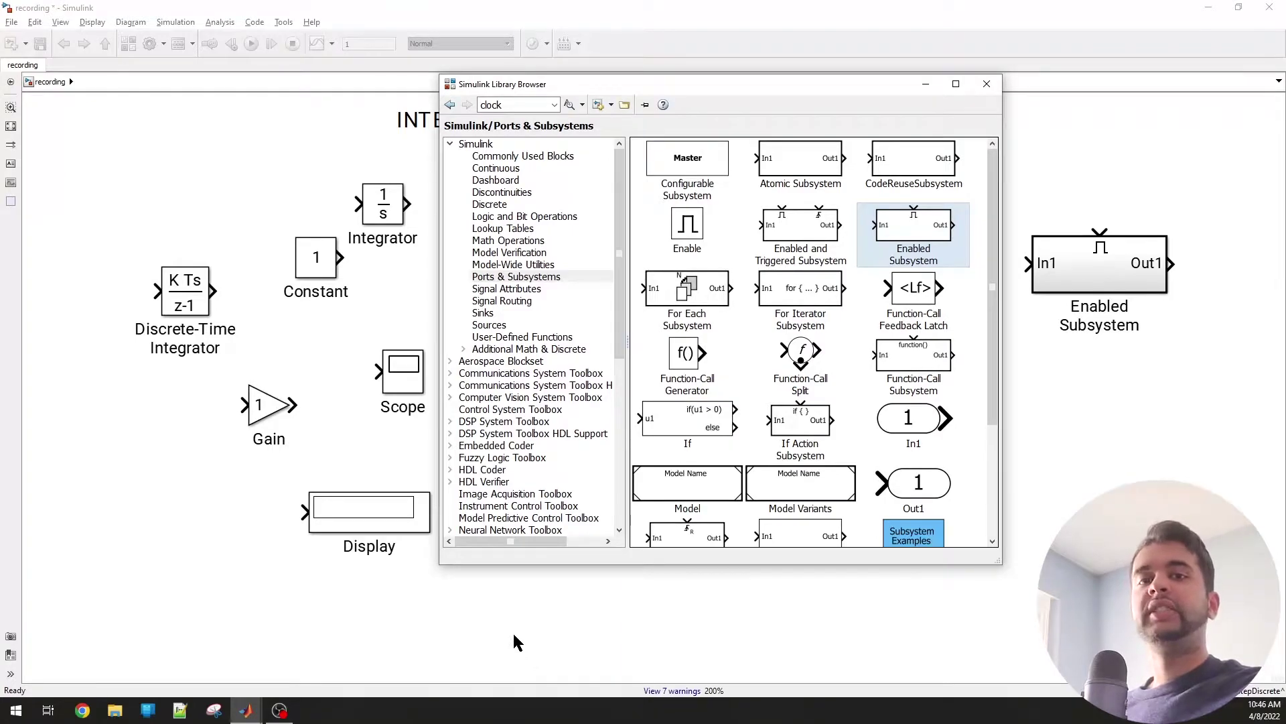
left_click(509, 253)
left_click(509, 241)
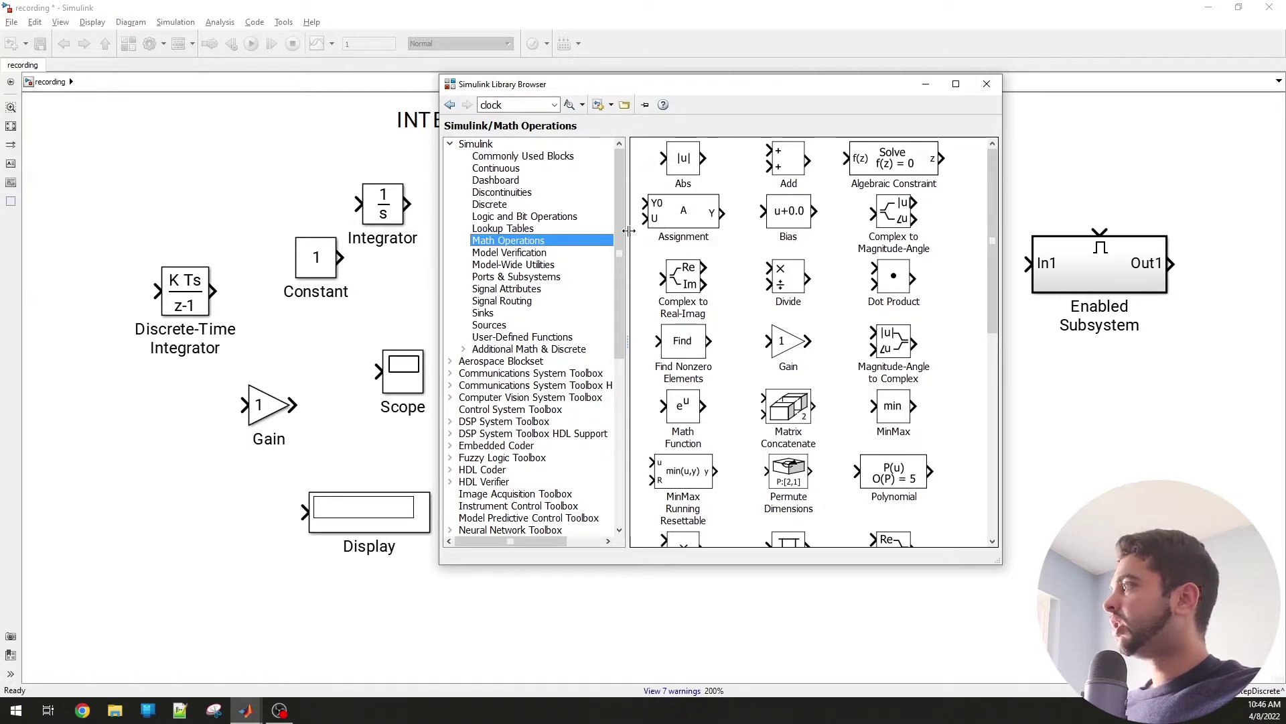
scroll(885, 335, "down", 6)
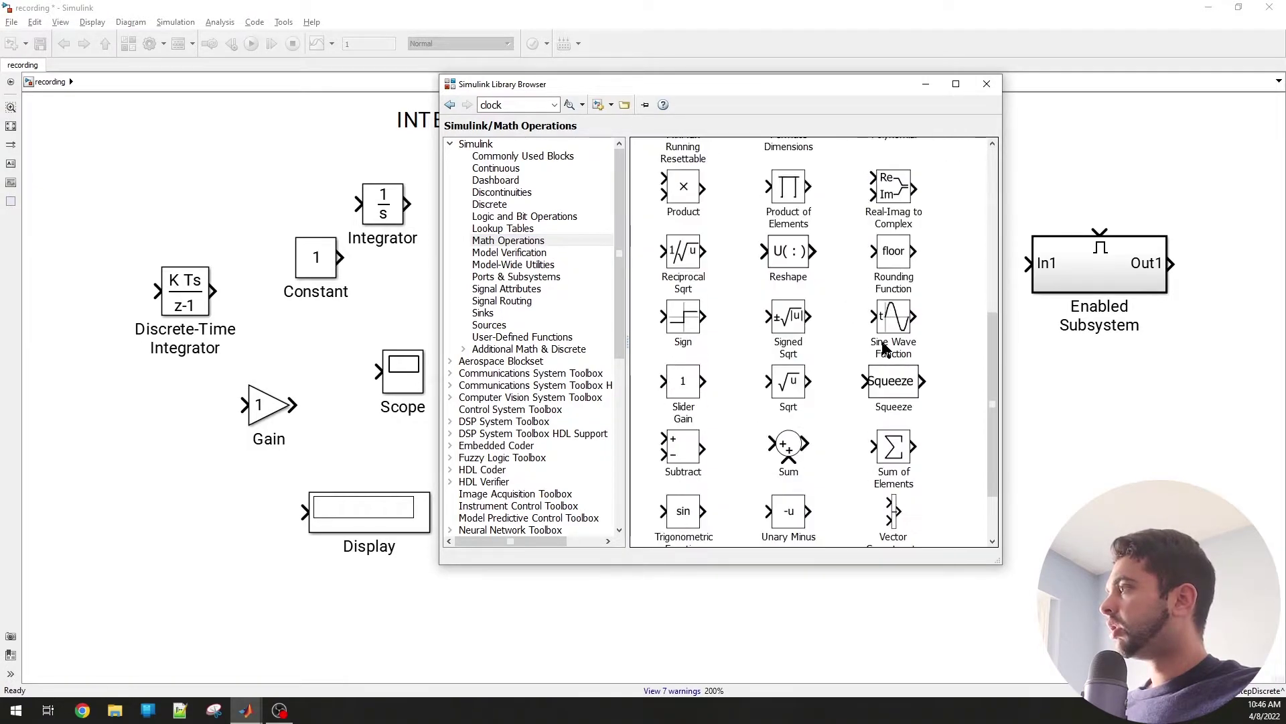
left_click_drag(893, 279, 1080, 422)
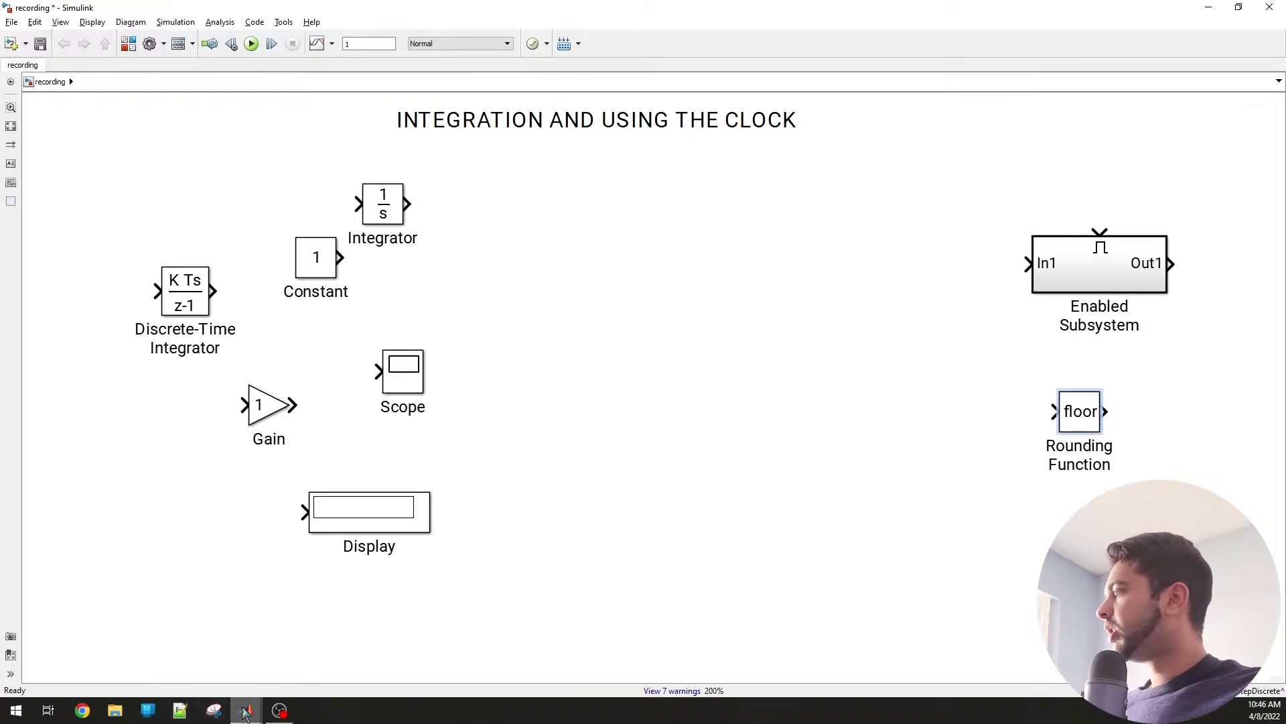
mouse_move(246, 710)
left_click(486, 643)
scroll(707, 373, "up", 3)
scroll(708, 374, "up", 3)
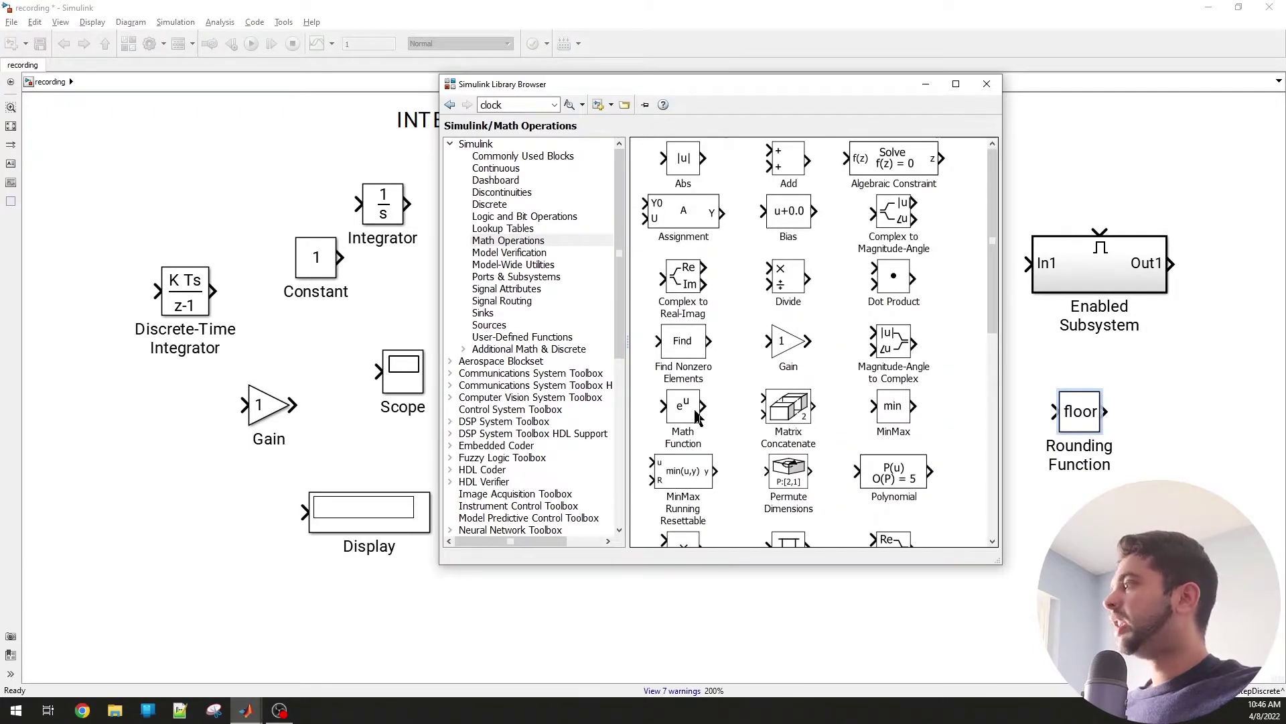
Step: Place a Math Function block below the Rounding Function and switch rounding from floor to round
left_click_drag(697, 416, 1078, 568)
scroll(1099, 425, "up", 2)
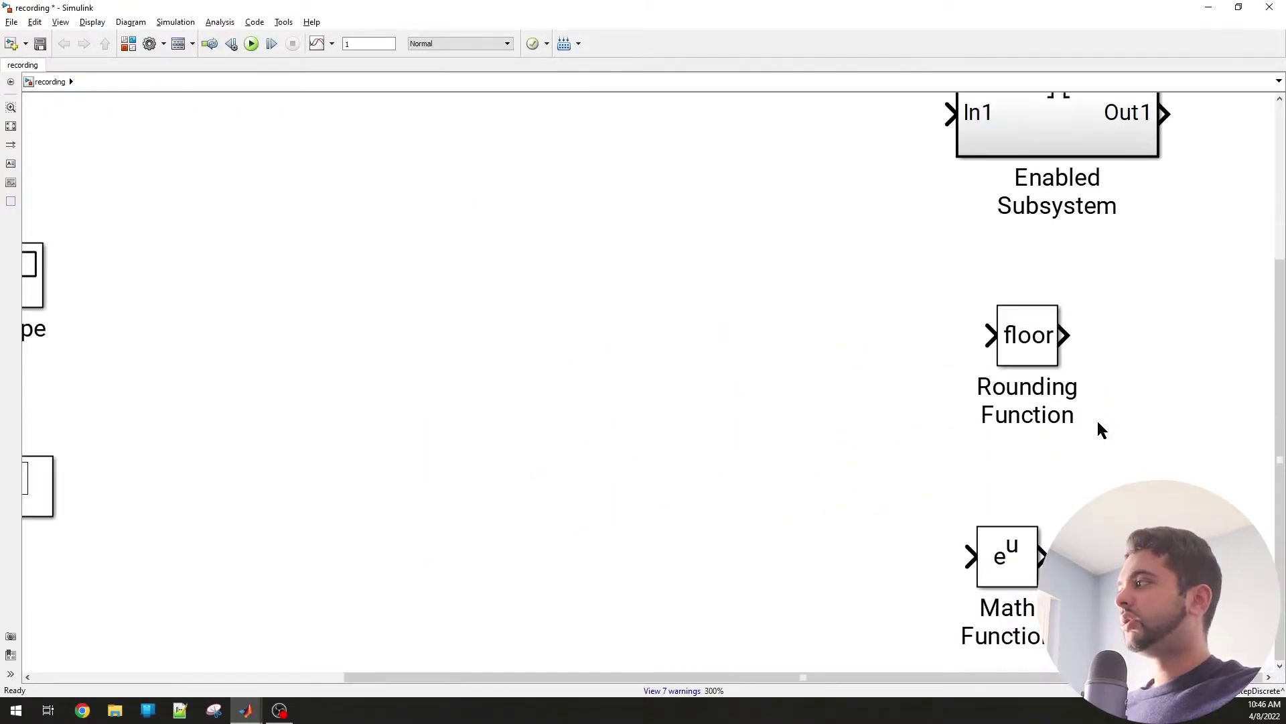
double_click(1033, 344)
left_click(883, 365)
left_click(846, 397)
left_click(822, 405)
Step: Set the Math Function block's function to mod
double_click(992, 539)
left_click(812, 568)
left_click(807, 547)
left_click(787, 661)
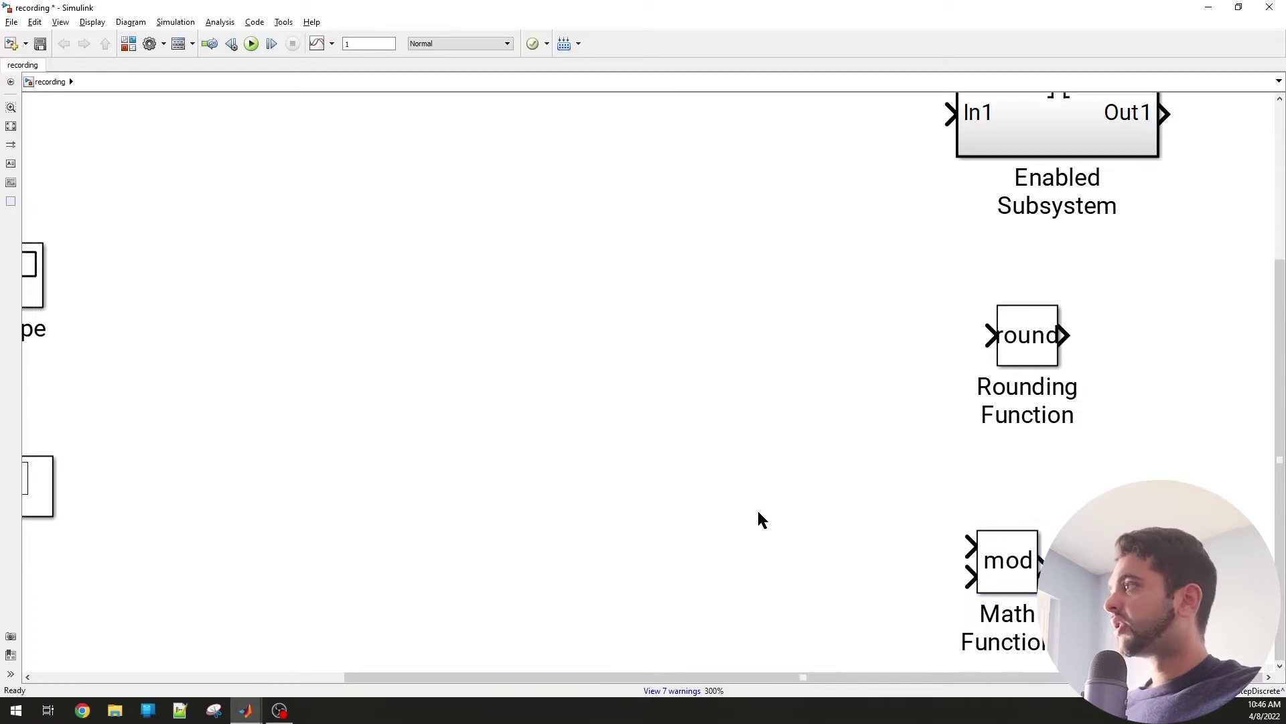
scroll(759, 518, "down", 2)
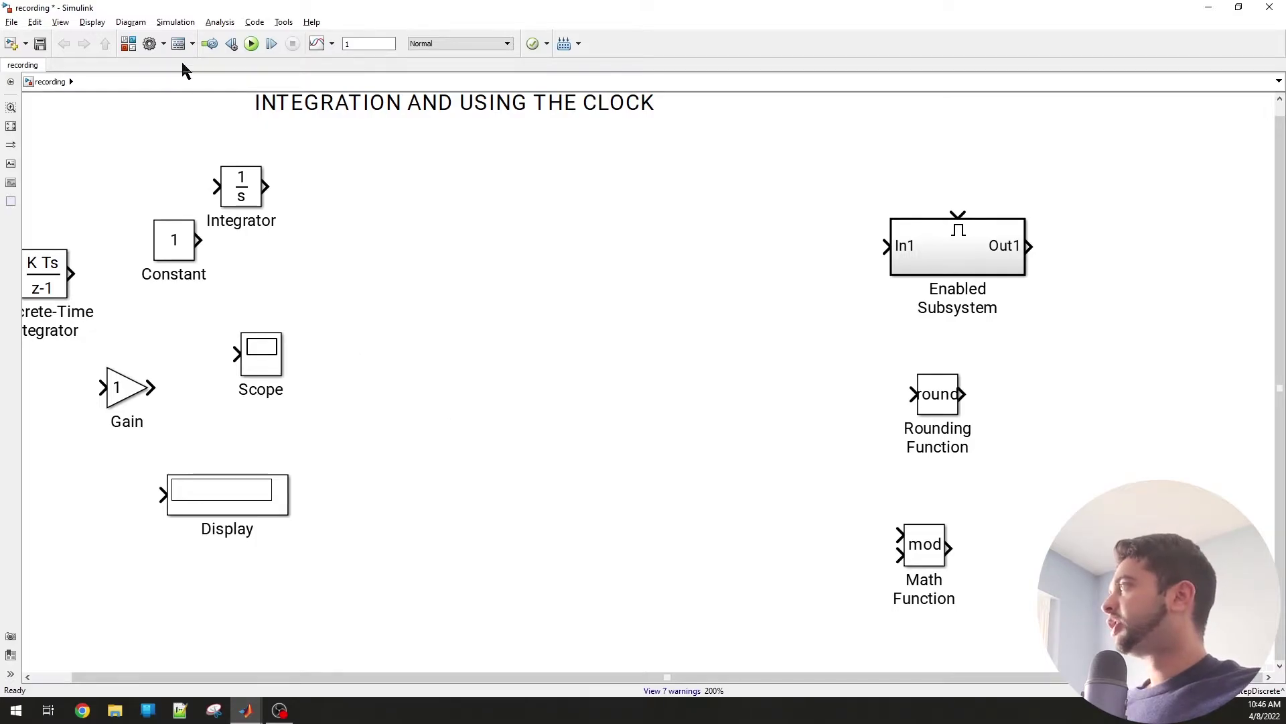
left_click(149, 44)
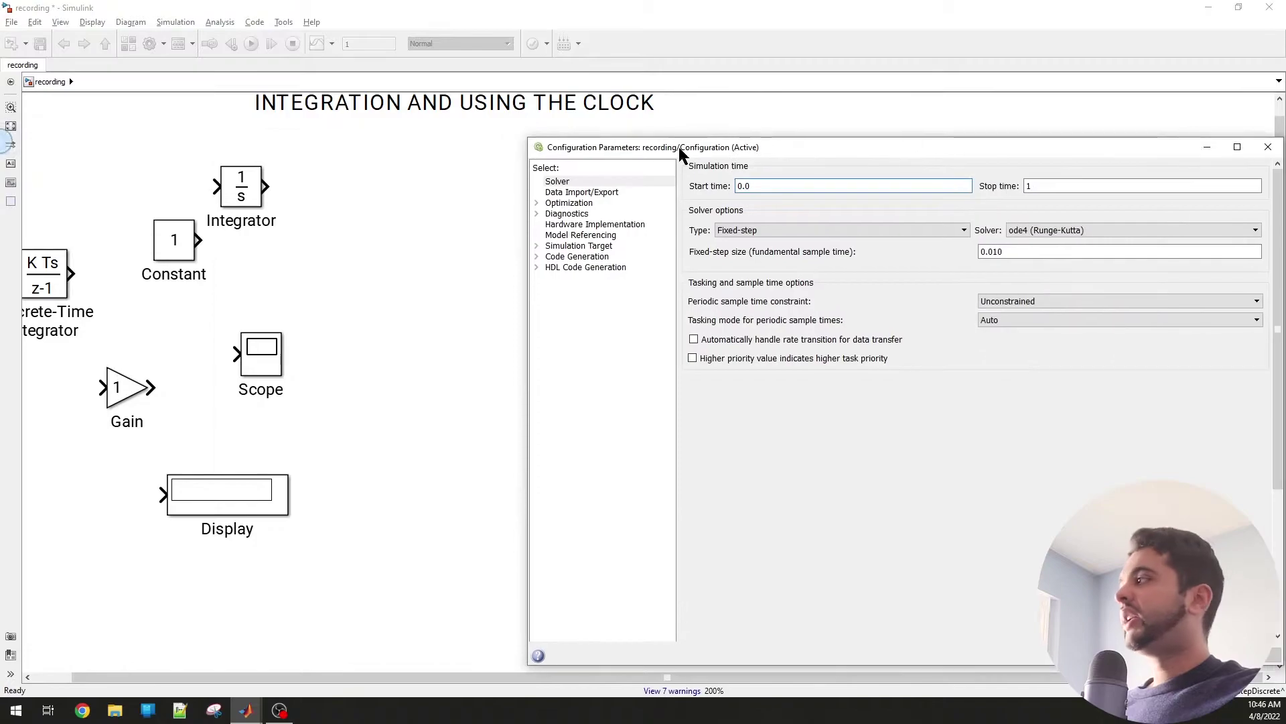
left_click_drag(678, 147, 439, 143)
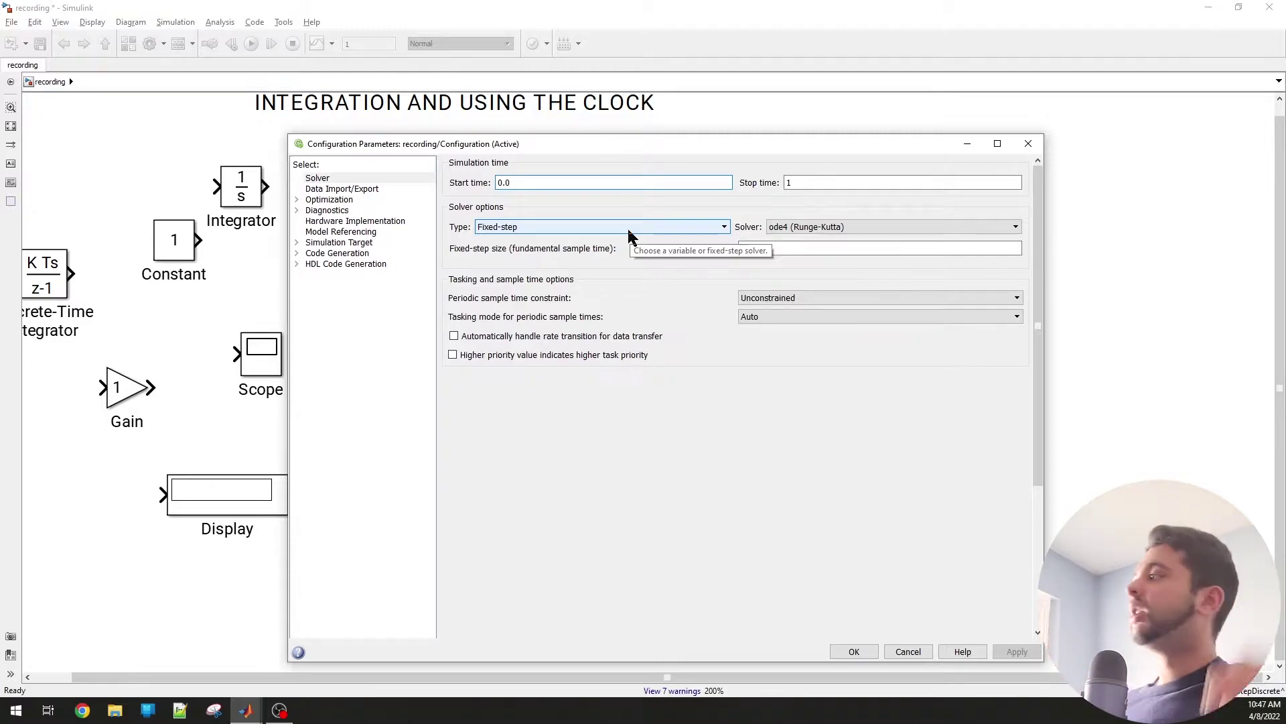
double_click(761, 248)
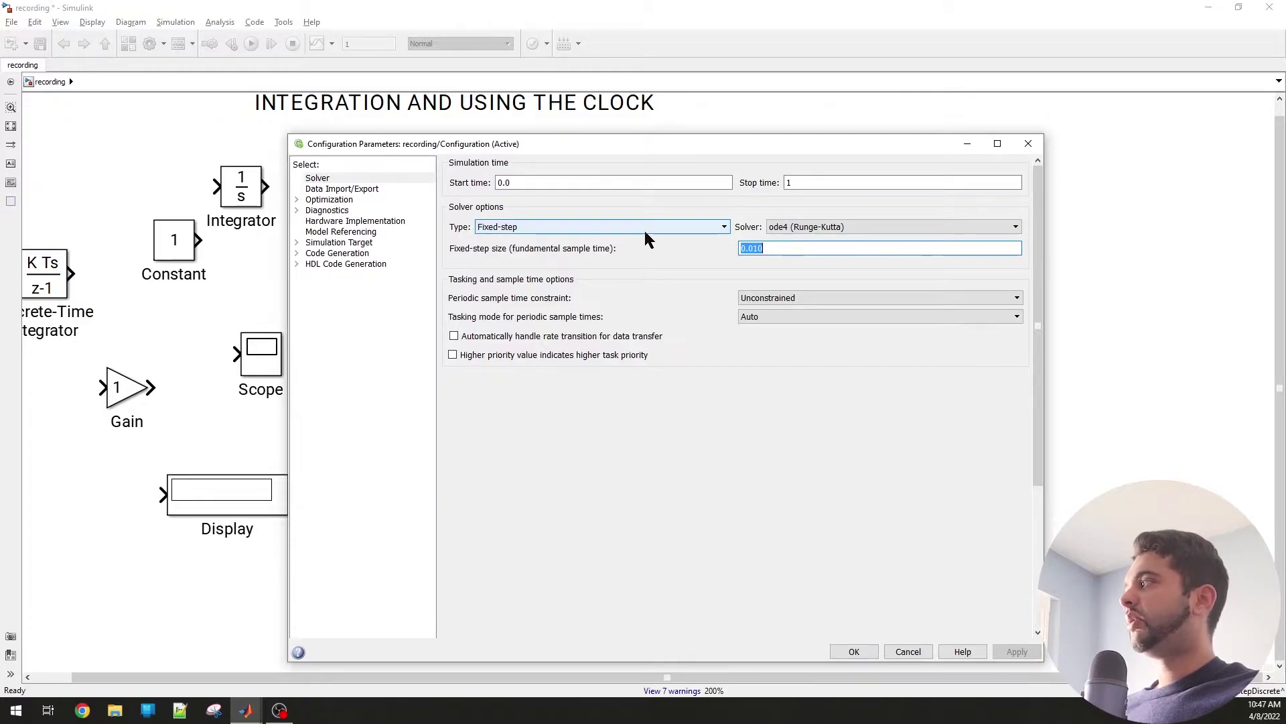
left_click(850, 650)
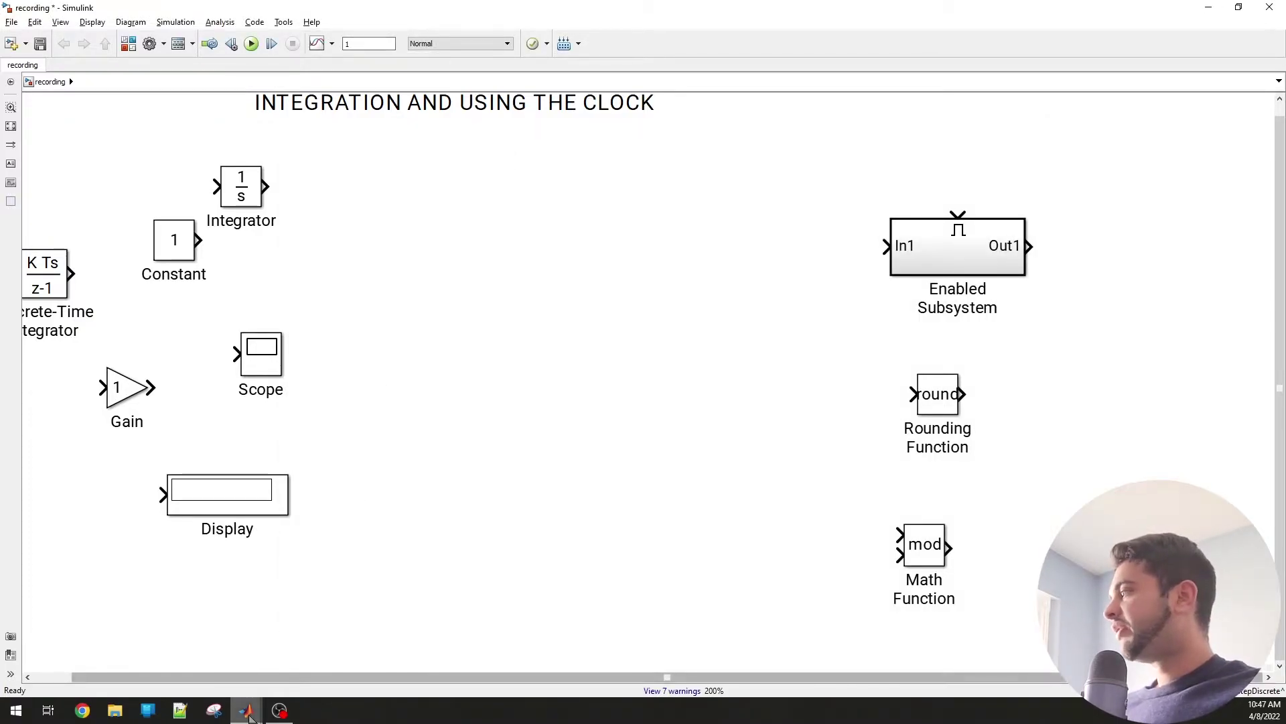
Step: Check that A = 10 in MATLAB, then centre the Integrator in line with the Enabled Subsystem
mouse_move(246, 709)
left_click(74, 647)
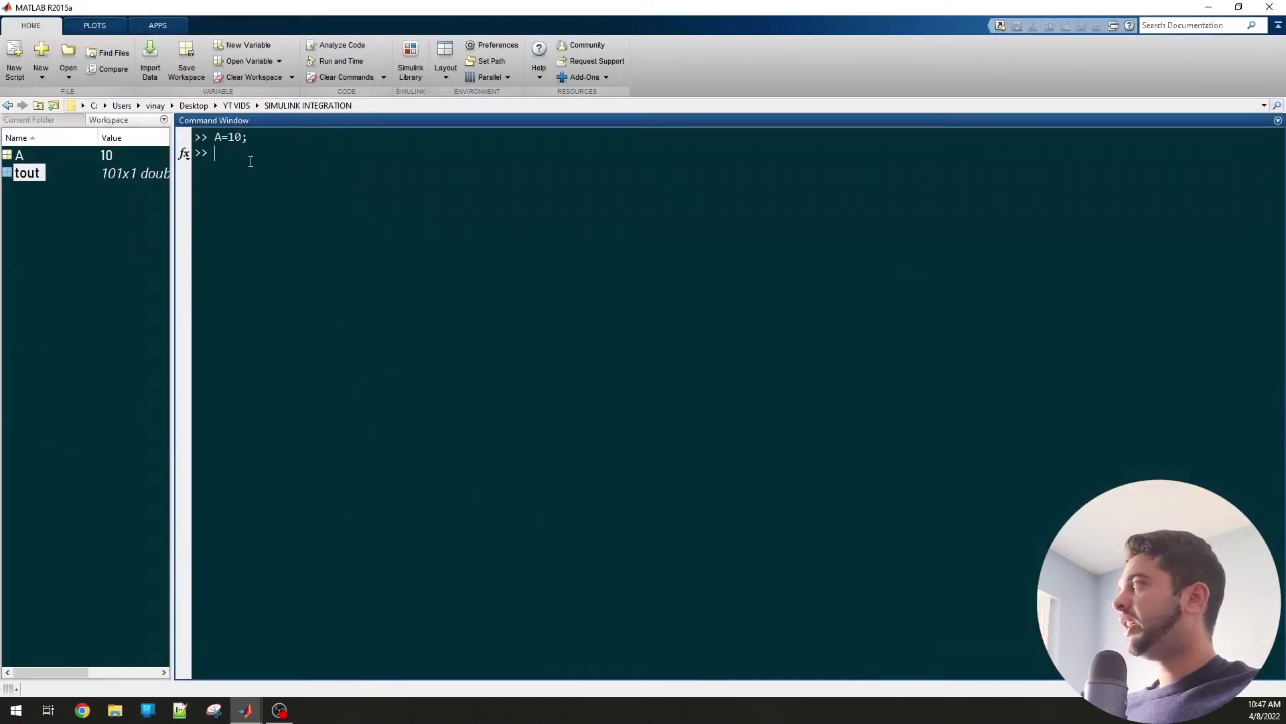
left_click(365, 258)
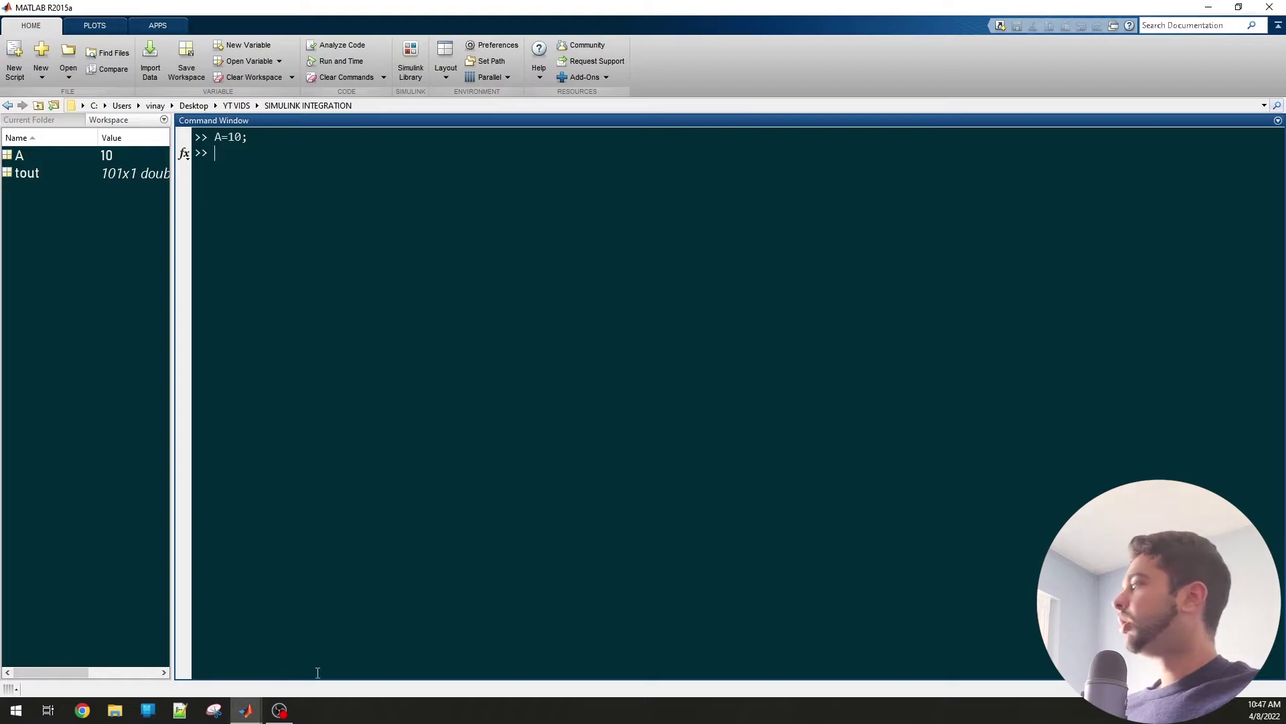
key("alt+Tab")
left_click_drag(413, 198, 640, 259)
Step: Change the Integrator's Initial condition source from internal to external
double_click(641, 257)
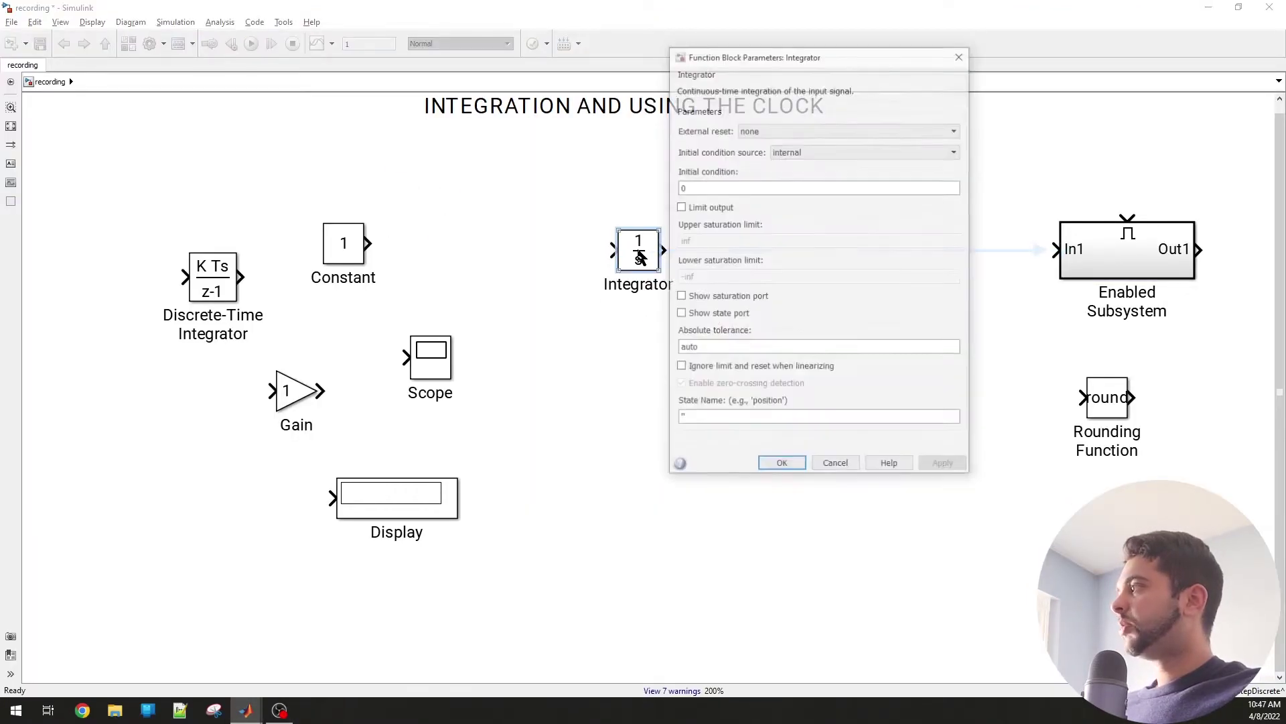
left_click(784, 128)
left_click(788, 142)
left_click(778, 151)
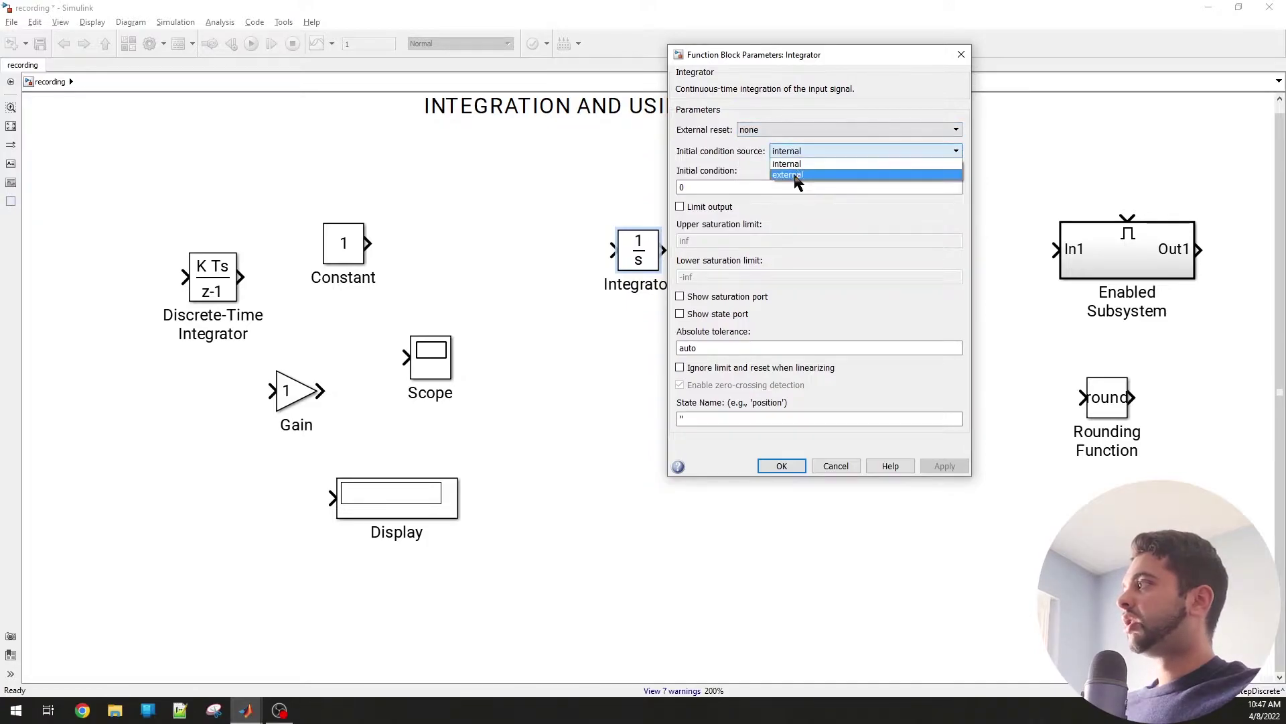
left_click(797, 177)
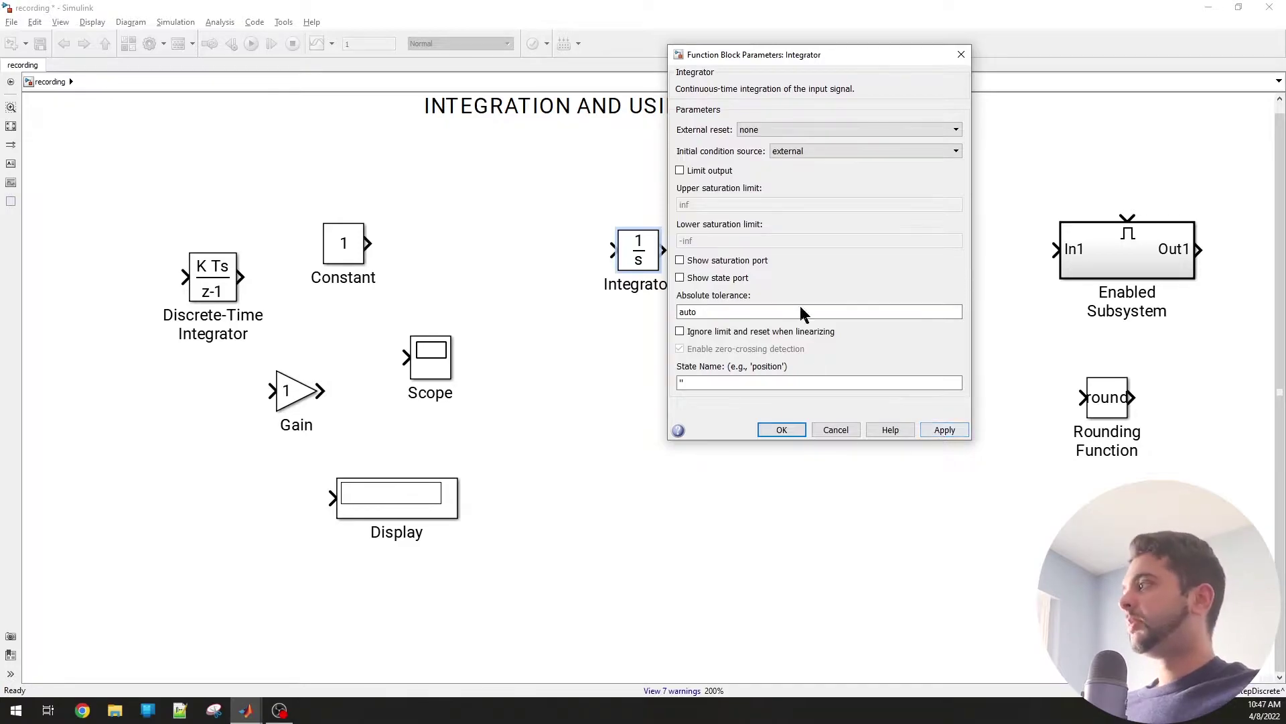
Step: Wire Constant 1 into the Integrator input and a copied Constant1 set to A into x0
left_click(779, 428)
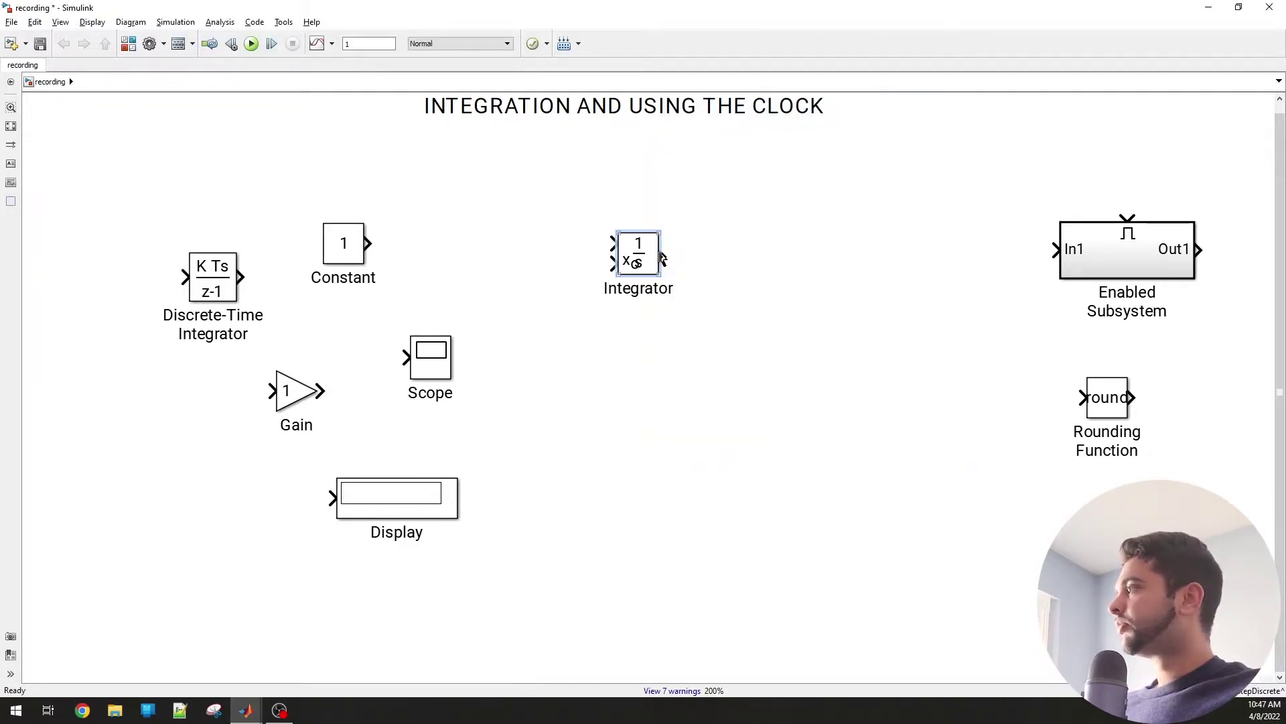
left_click_drag(658, 234, 652, 274)
left_click_drag(367, 243, 678, 261)
left_click_drag(335, 248, 514, 299)
double_click(513, 299)
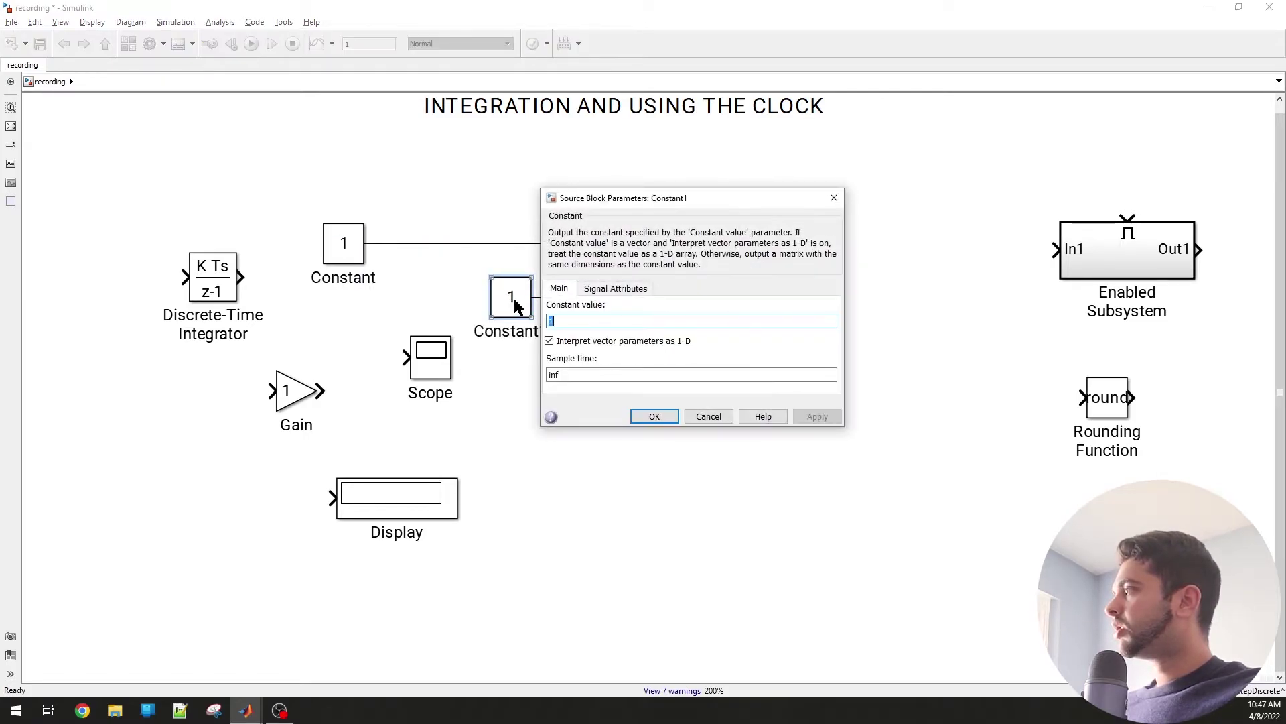
type("A")
left_click(641, 413)
left_click(542, 426)
Step: Hide the names of all blocks in the diagram
scroll(437, 359, "down", 1)
left_click_drag(181, 205, 1154, 605)
right_click(1032, 282)
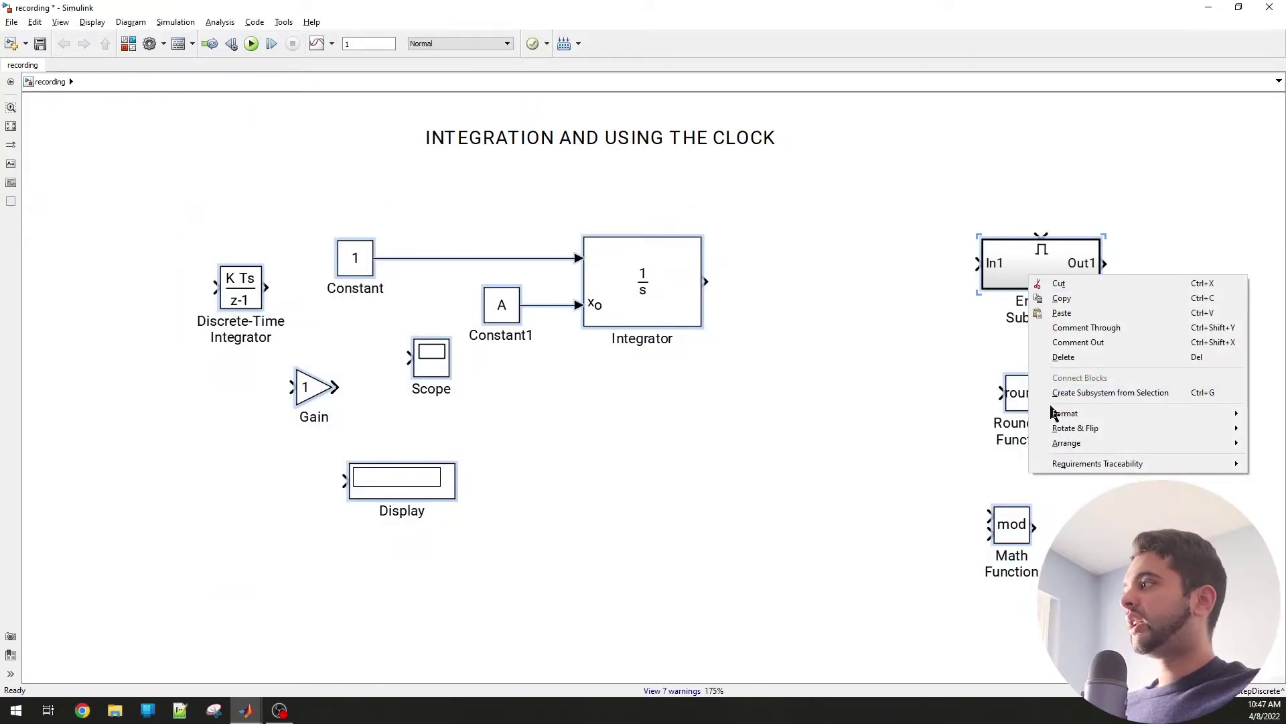
mouse_move(1058, 413)
left_click(977, 494)
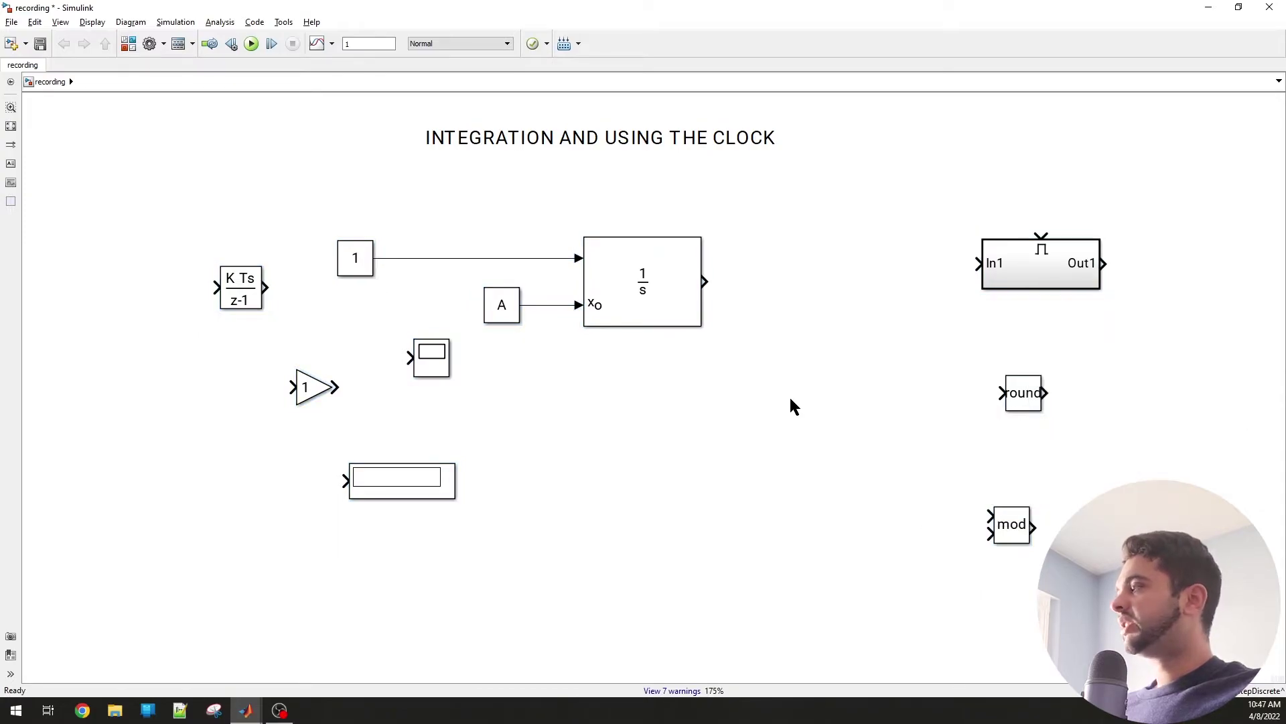
Step: Connect the Integrator output to Scope and Display, then run the simulation showing 11
left_click_drag(436, 367, 779, 284)
left_click(710, 287)
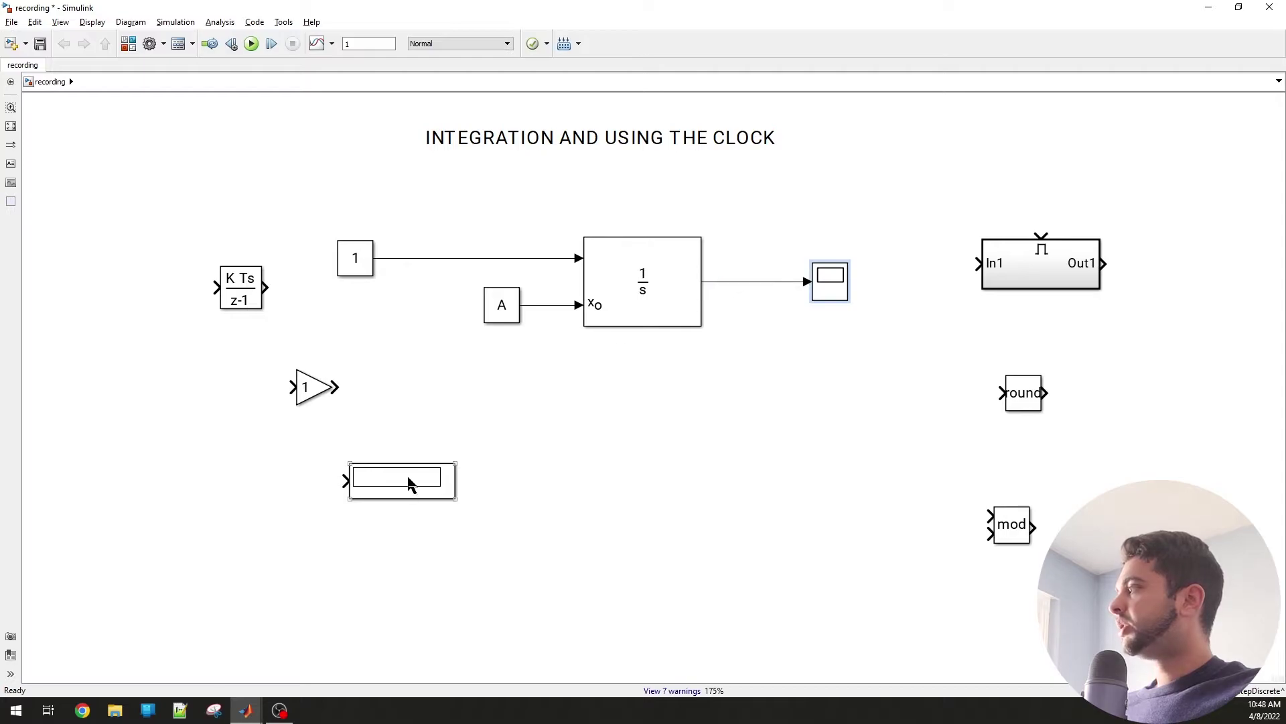
mouse_move(408, 482)
left_mouse_down()
mouse_move(892, 376)
mouse_move(748, 282)
left_mouse_up()
left_click(252, 44)
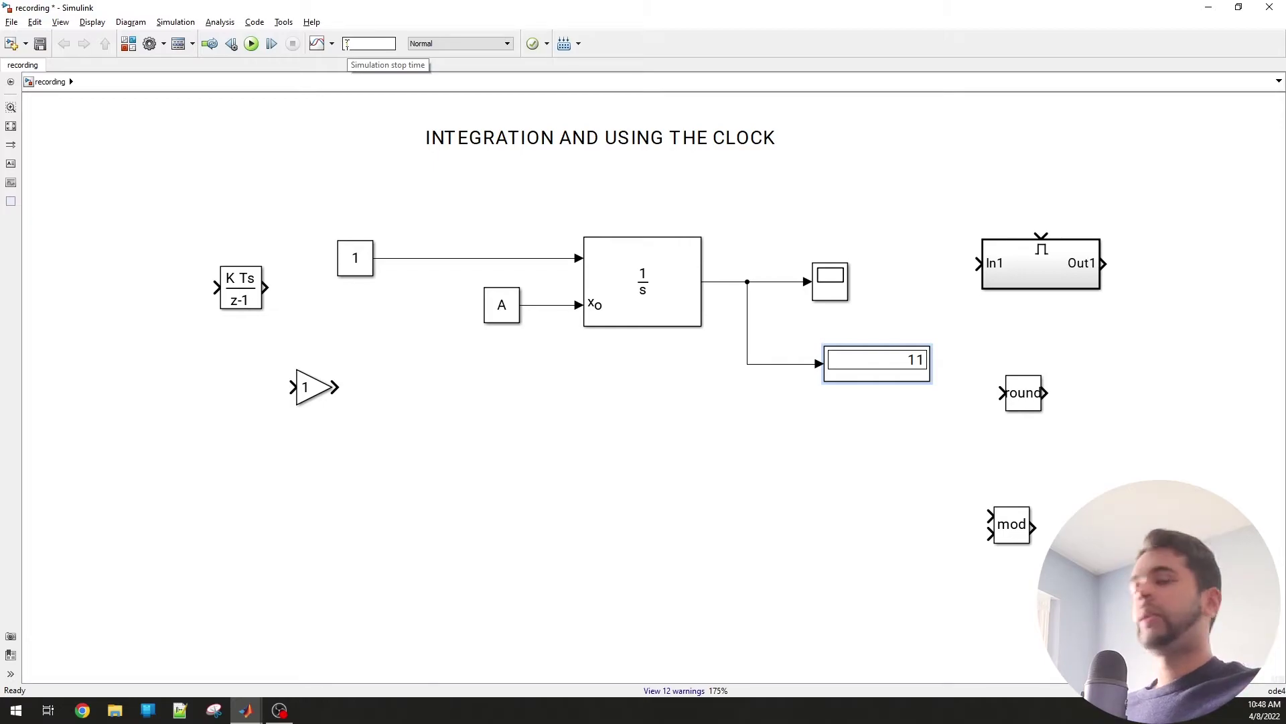
left_click(464, 210)
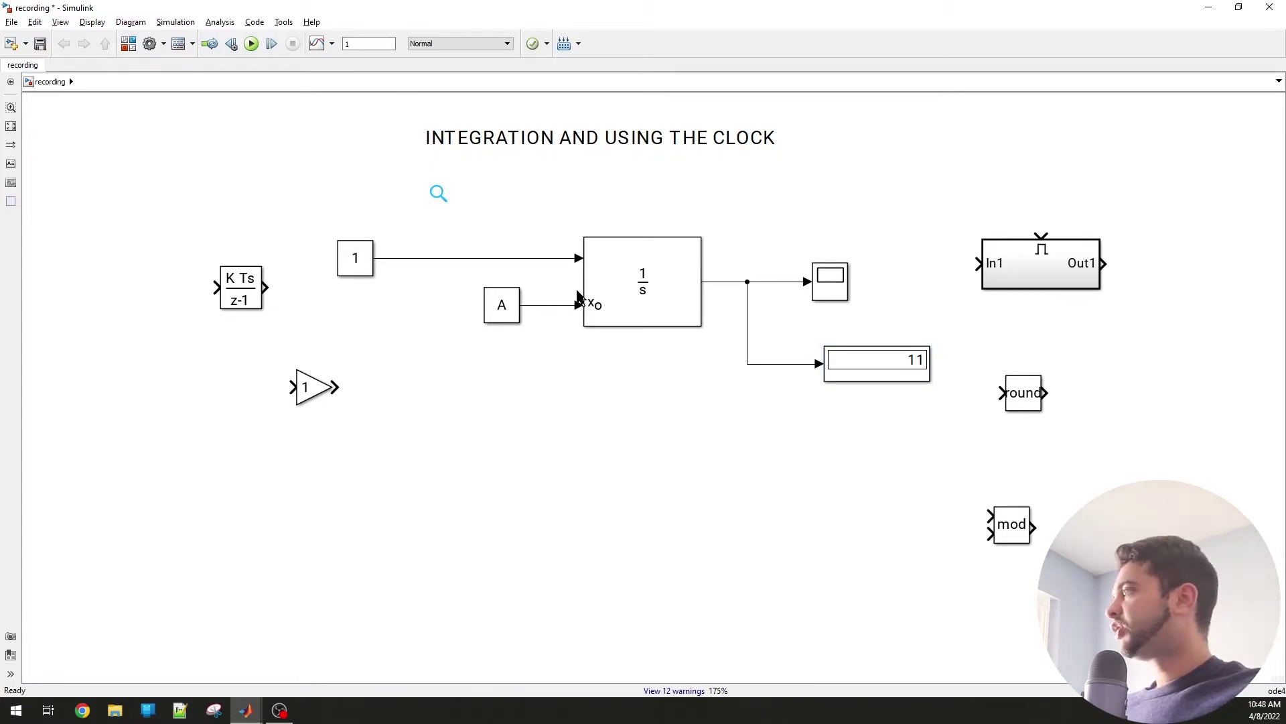
Step: Keep a commented-out Integrator copy, delete the original, and put the Discrete-Time Integrator in its place
left_click_drag(629, 288, 804, 215)
key("ctrl+shift+x")
left_click(624, 271)
key("Delete")
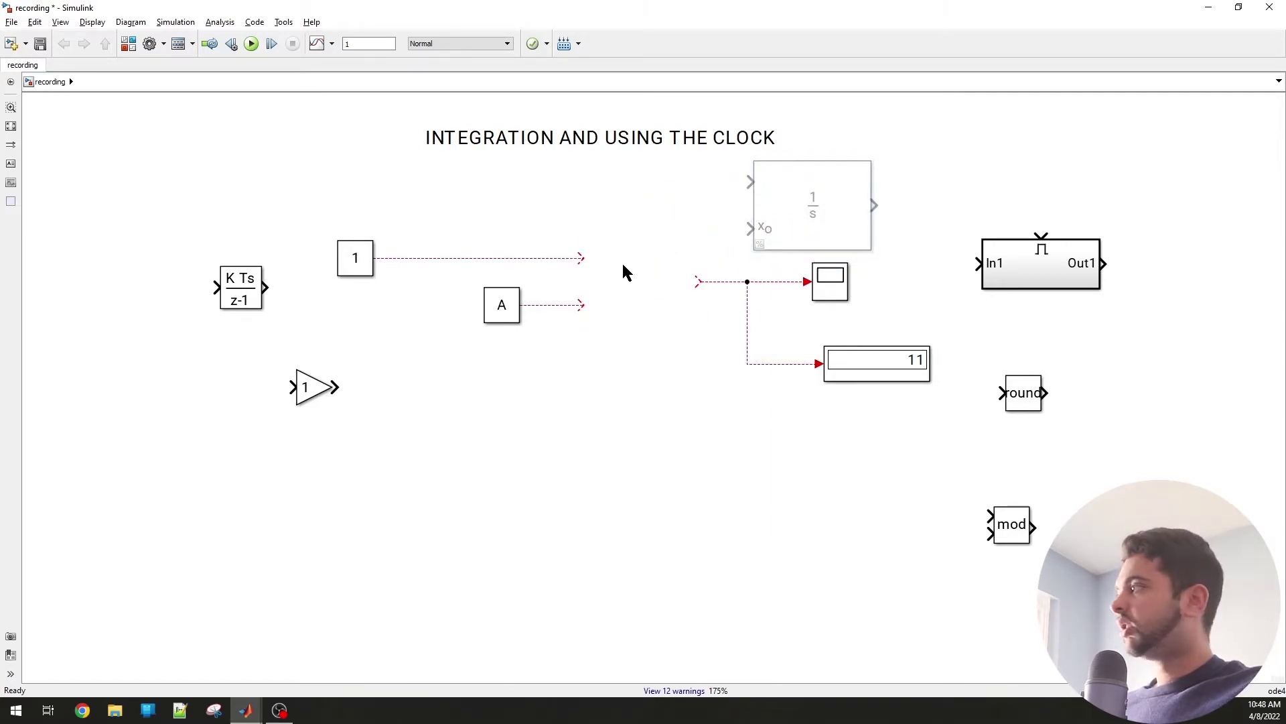
left_click_drag(265, 289, 647, 288)
Step: Set the Discrete-Time Integrator to Trapezoidal, external initial condition, sample time -1
double_click(645, 289)
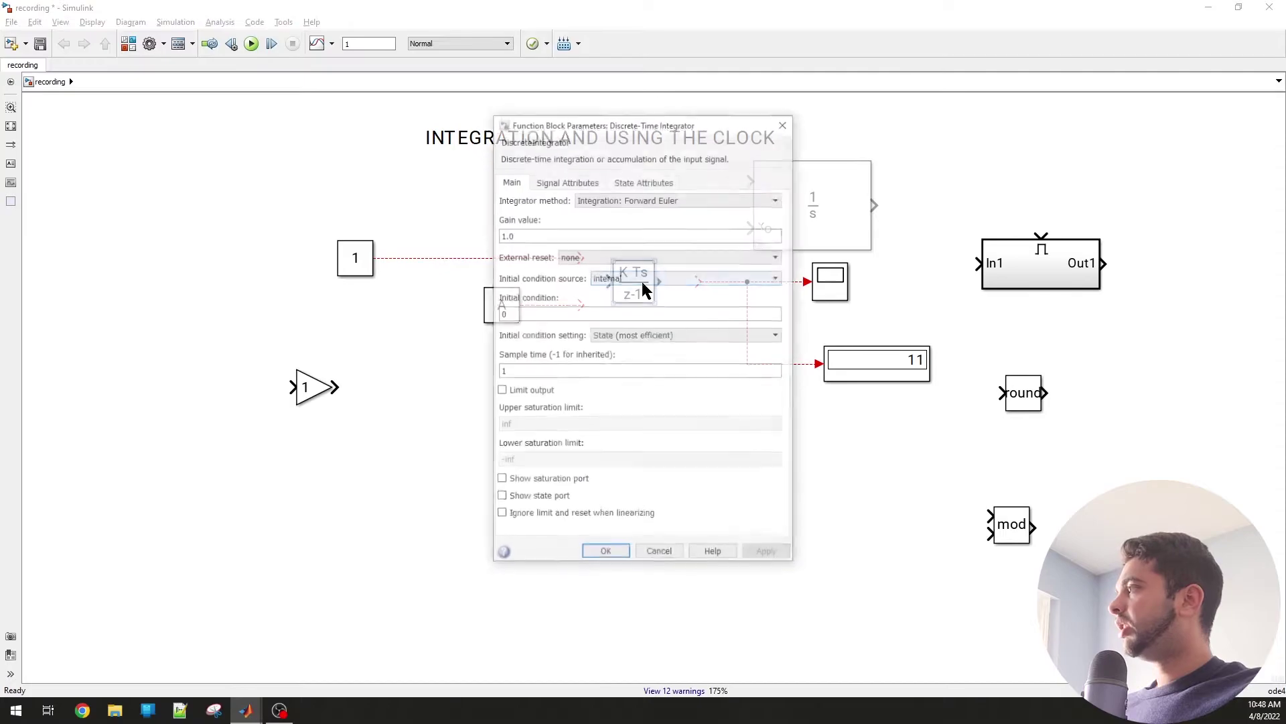
left_click(647, 199)
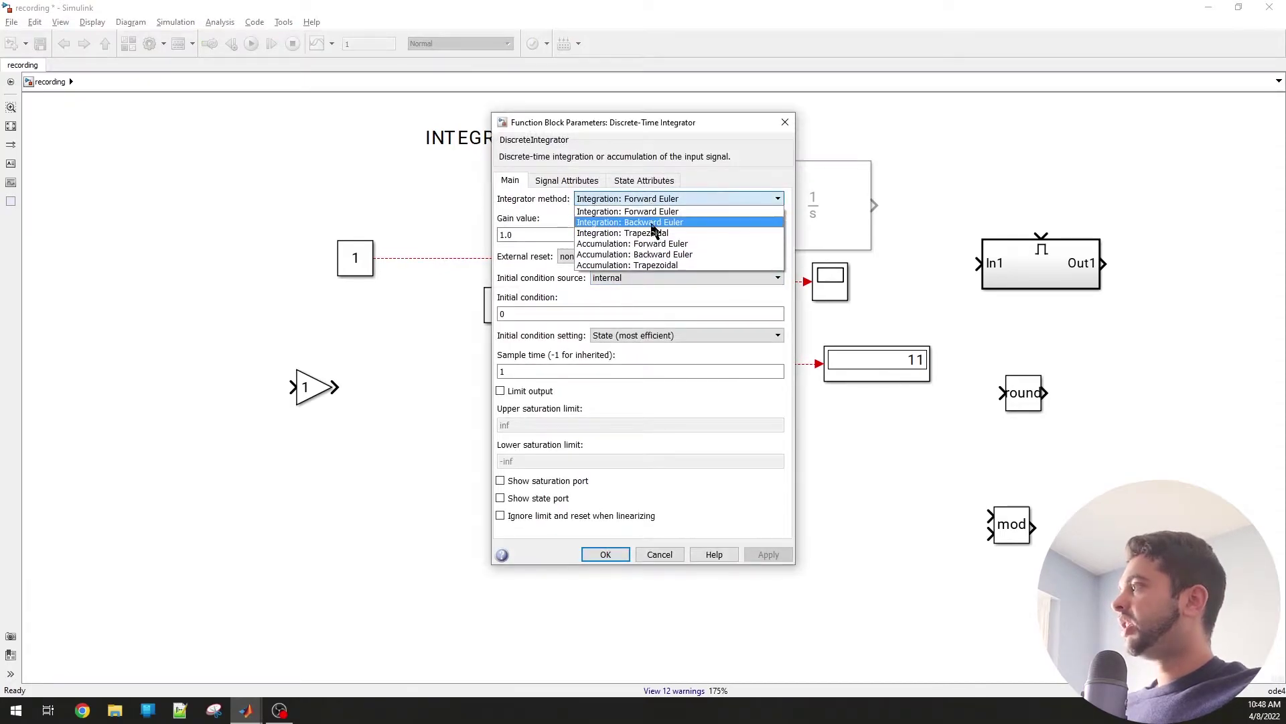
left_click(653, 233)
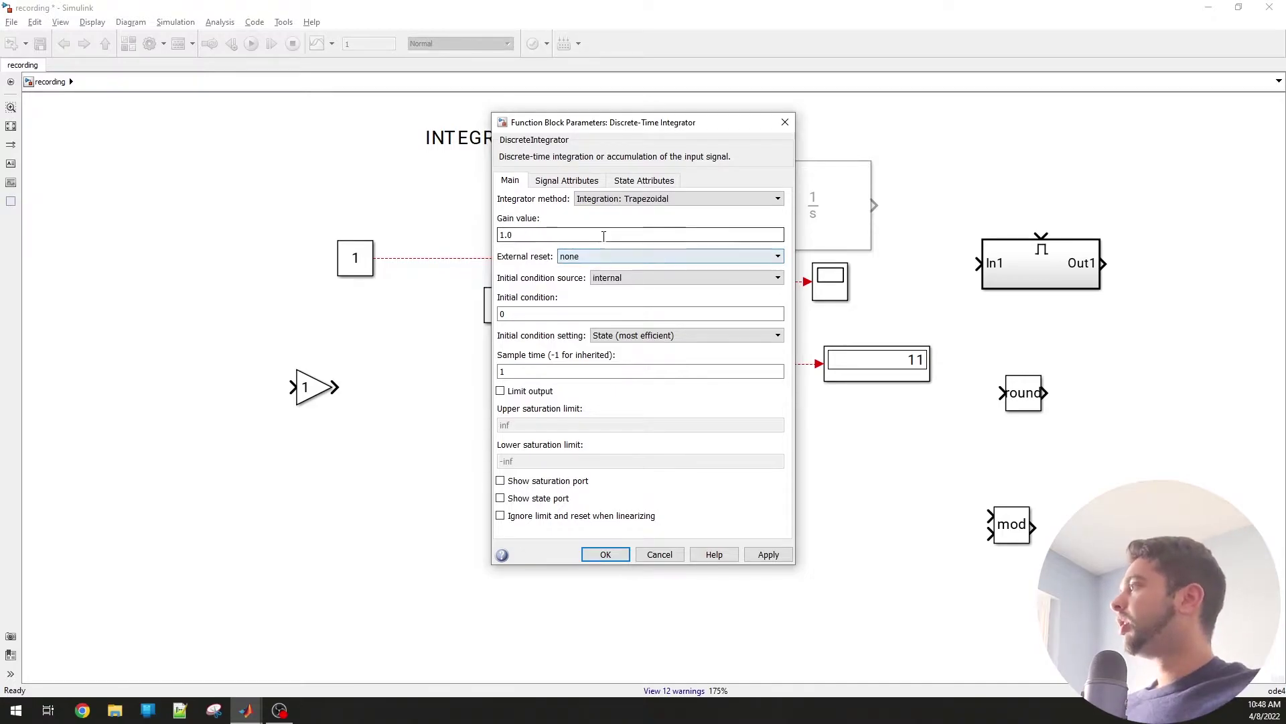
left_click(606, 278)
left_click(609, 301)
double_click(563, 378)
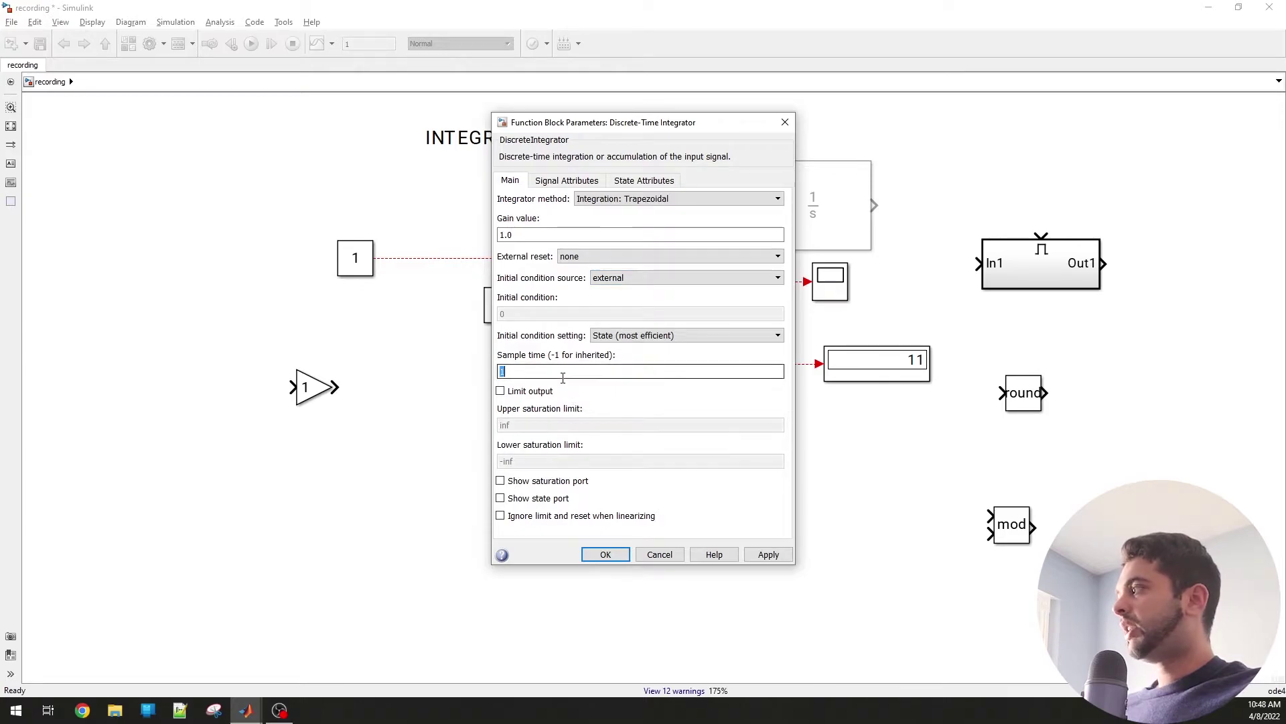
type("-1")
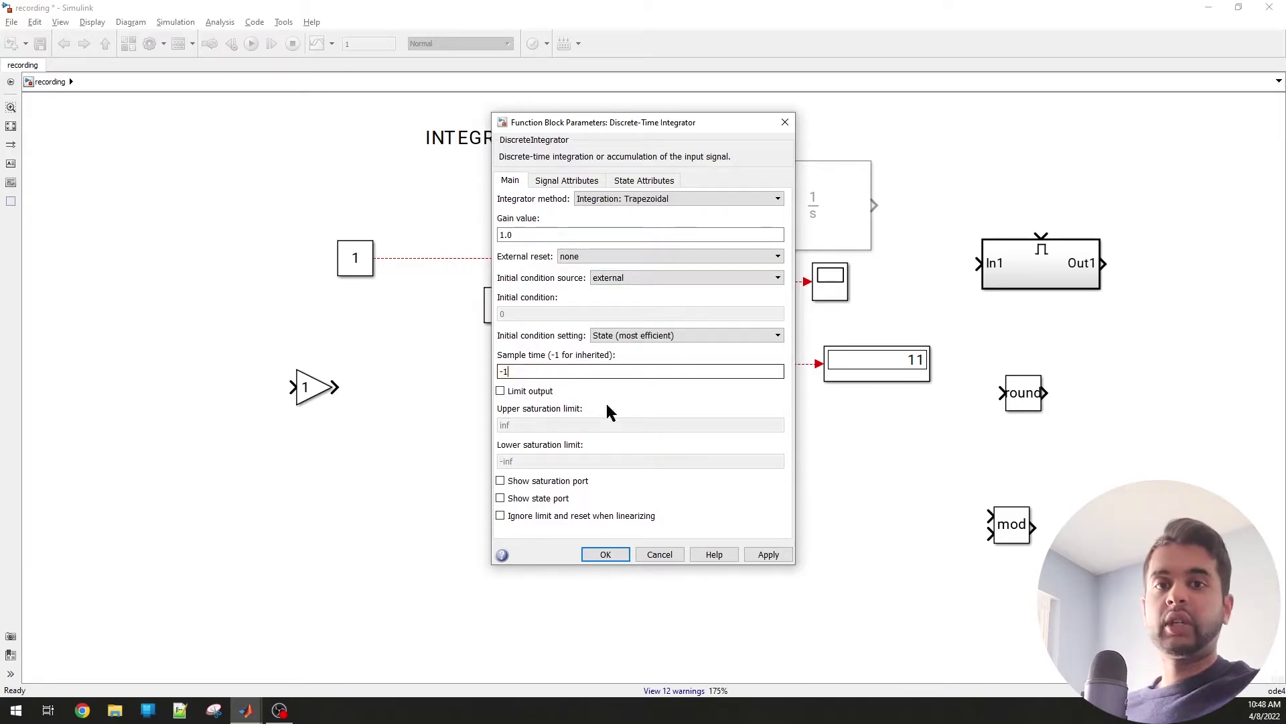
left_click(607, 555)
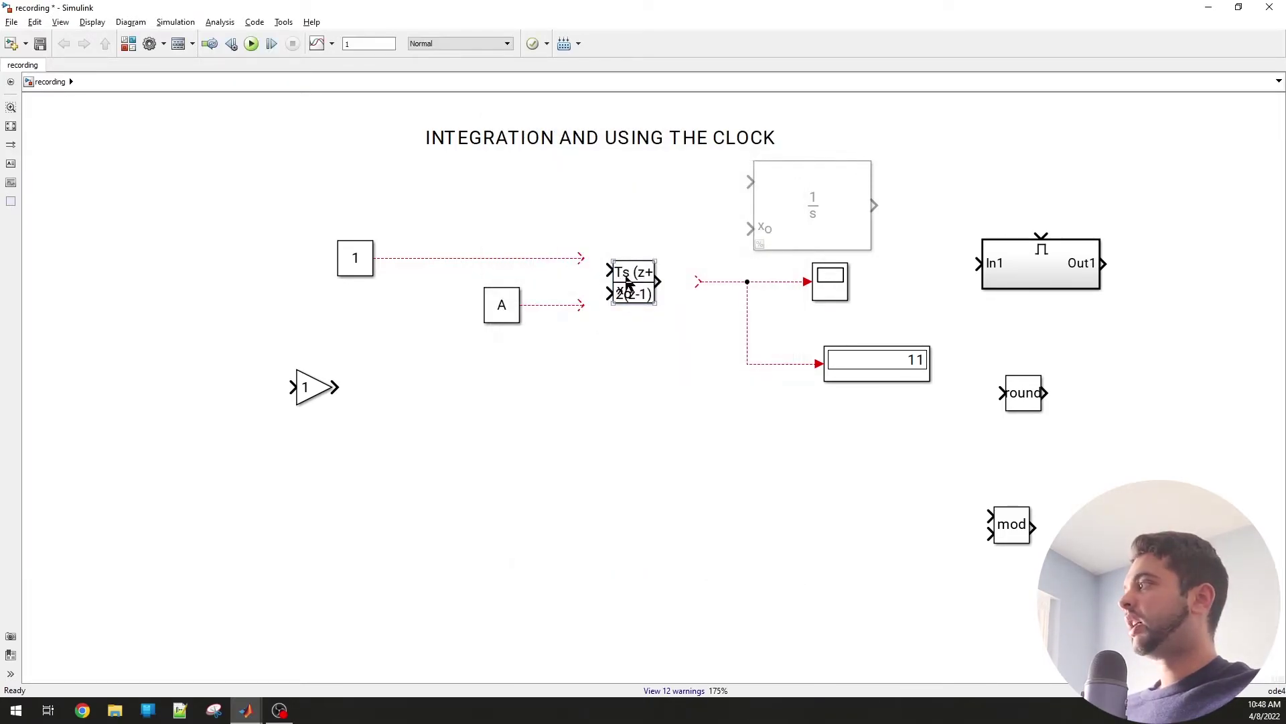
Step: Resize the Discrete-Time Integrator and reconnect 1, A, Scope and Display to it
left_click_drag(654, 261, 703, 195)
left_click_drag(674, 242, 646, 278)
left_click_drag(494, 315, 505, 320)
left_click_drag(730, 264, 891, 408)
left_click_drag(853, 355, 829, 366)
Step: Run the trapezoidal model and read 11.01 on the Display
left_click(373, 120)
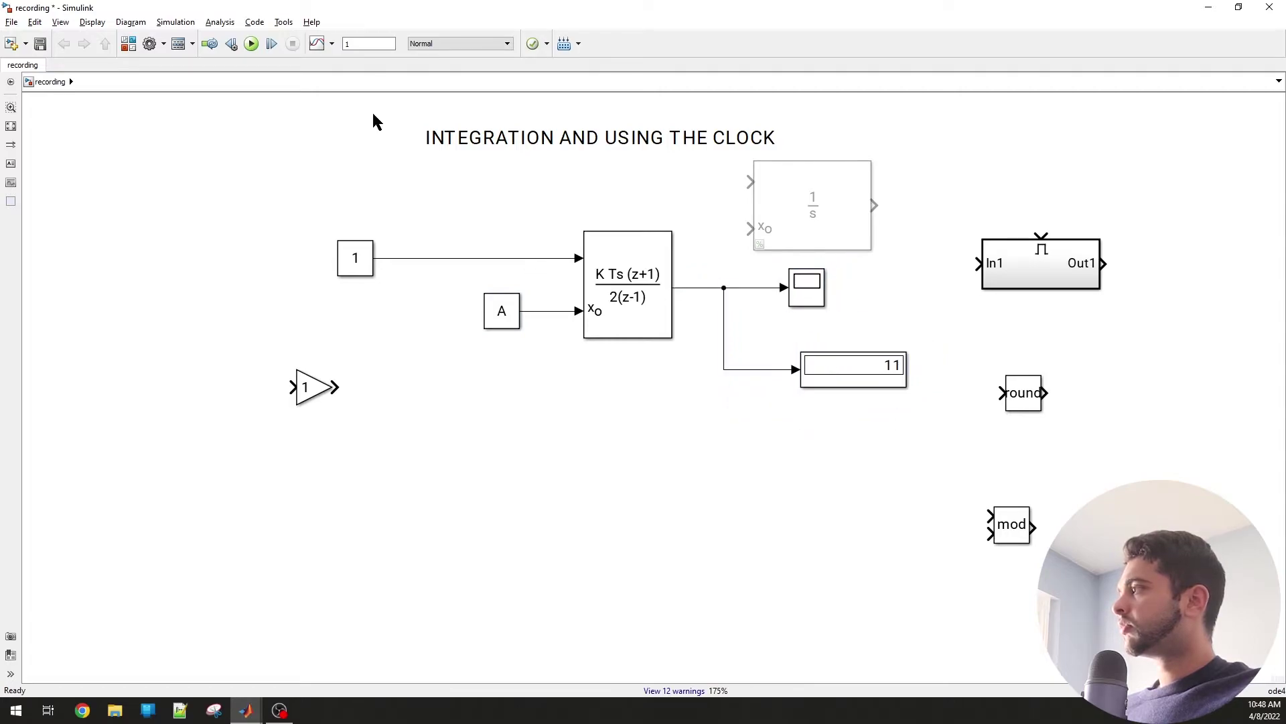
left_click(251, 43)
left_click(834, 372)
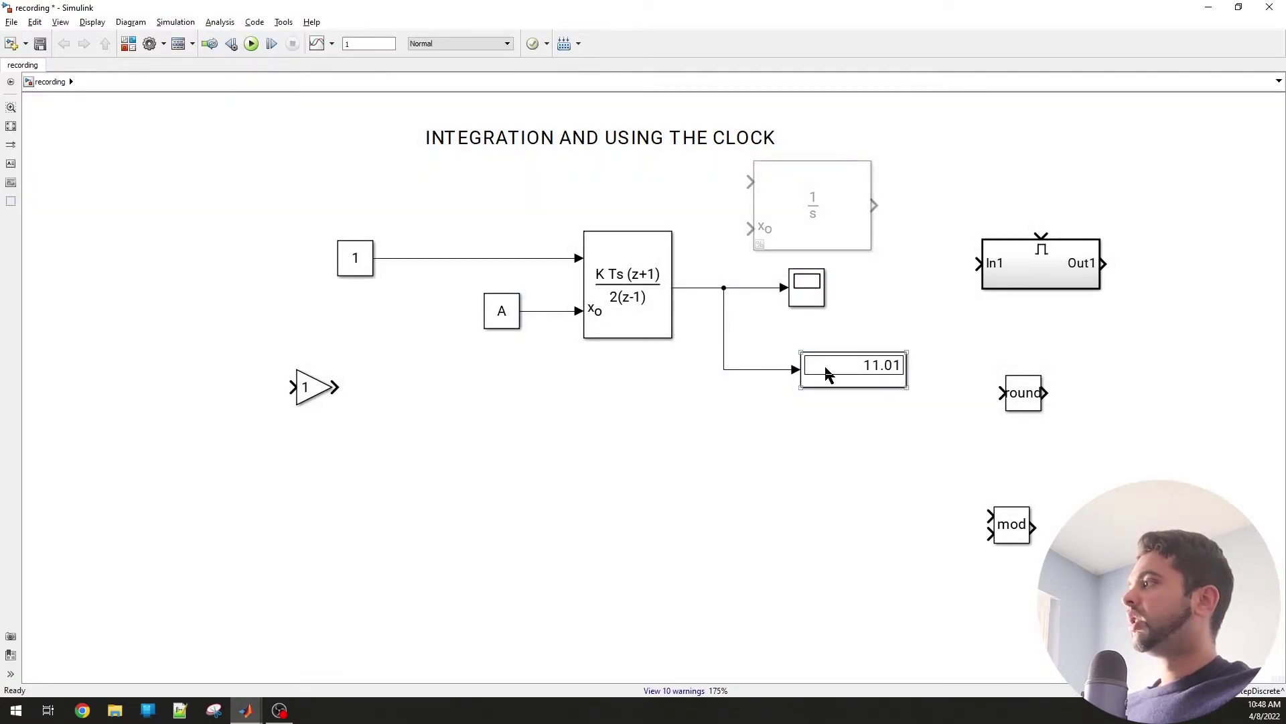
scroll(884, 362, "up", 5)
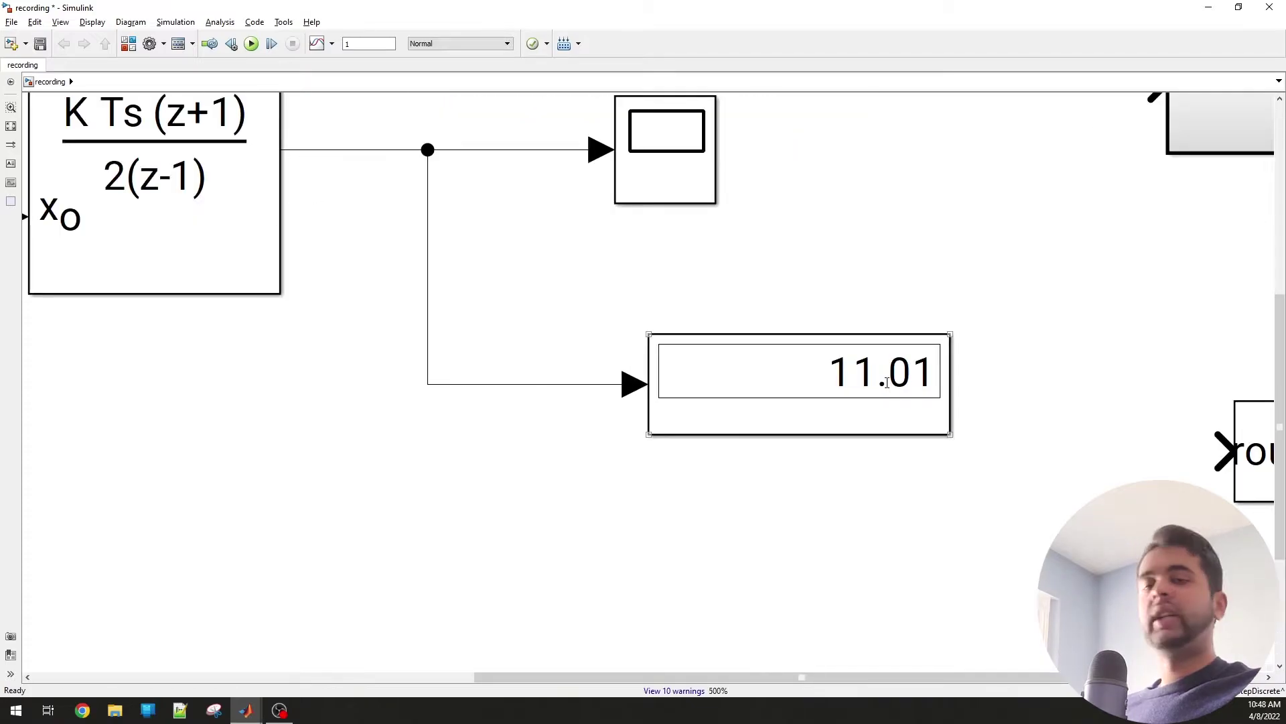
left_click(851, 323)
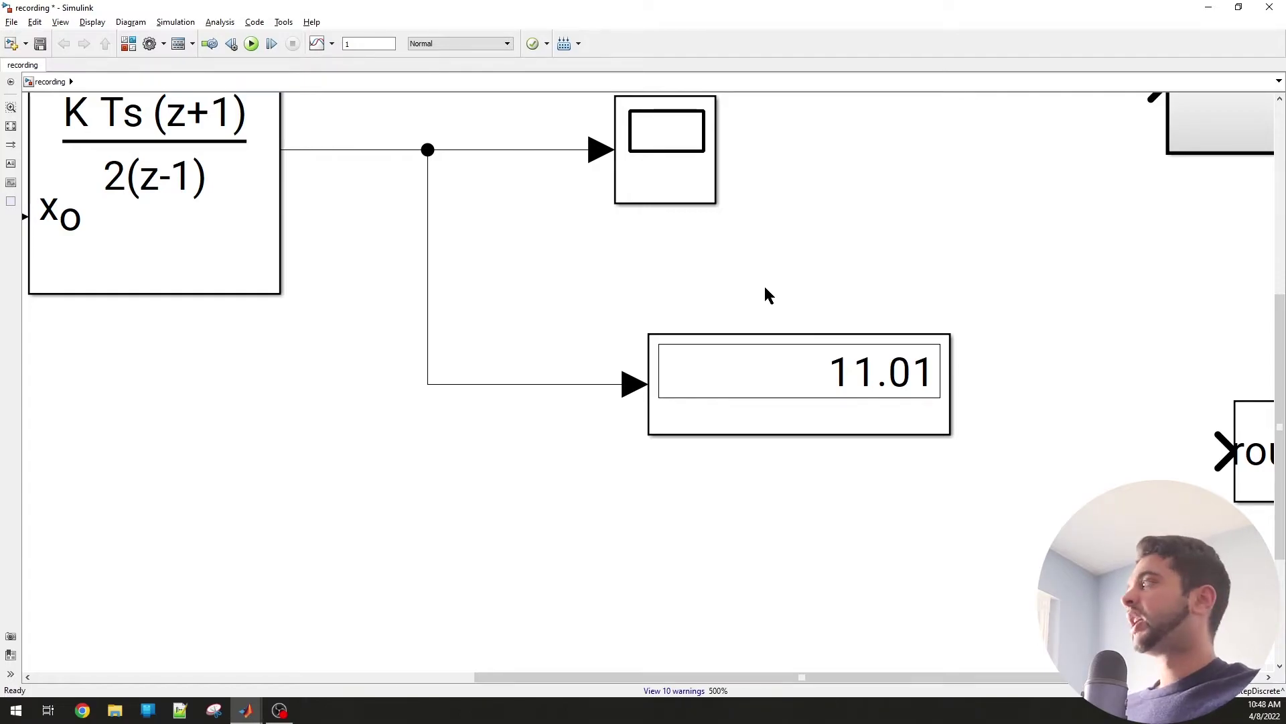
scroll(764, 284, "down", 1)
Step: Switch the integrator to Forward Euler and rerun, getting 11 on the Display
double_click(335, 192)
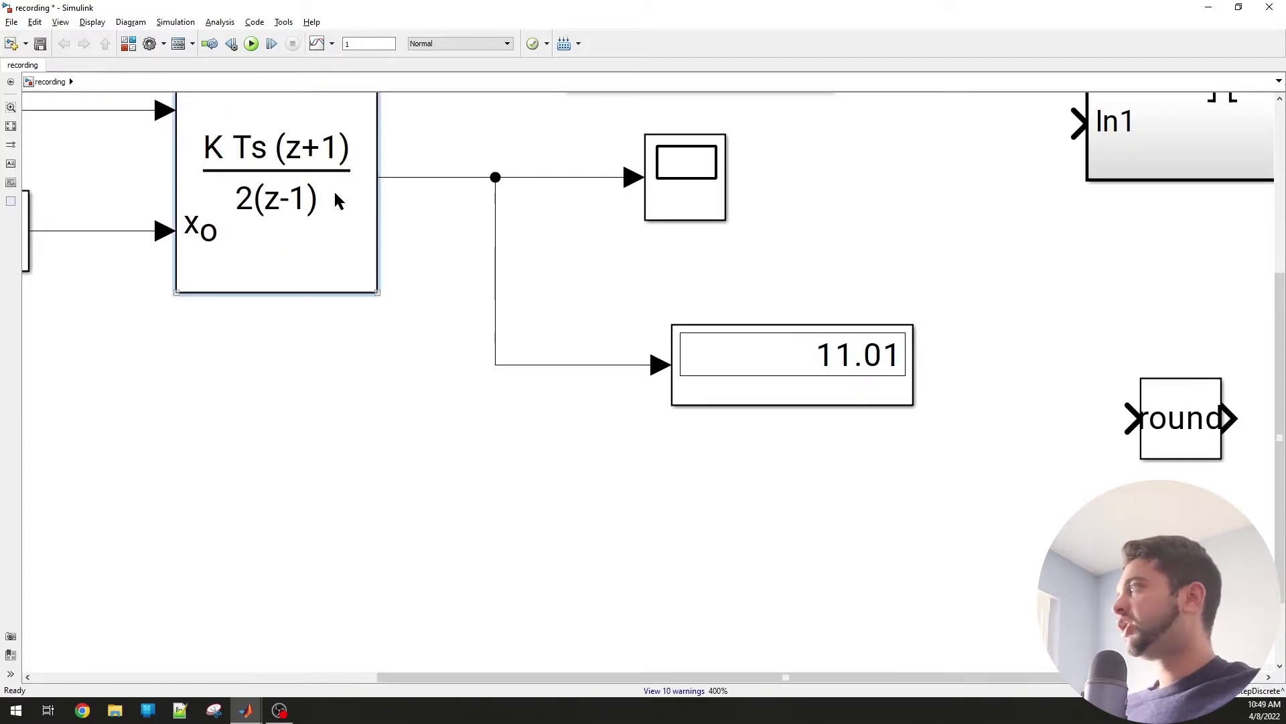
left_click(629, 198)
left_click(632, 209)
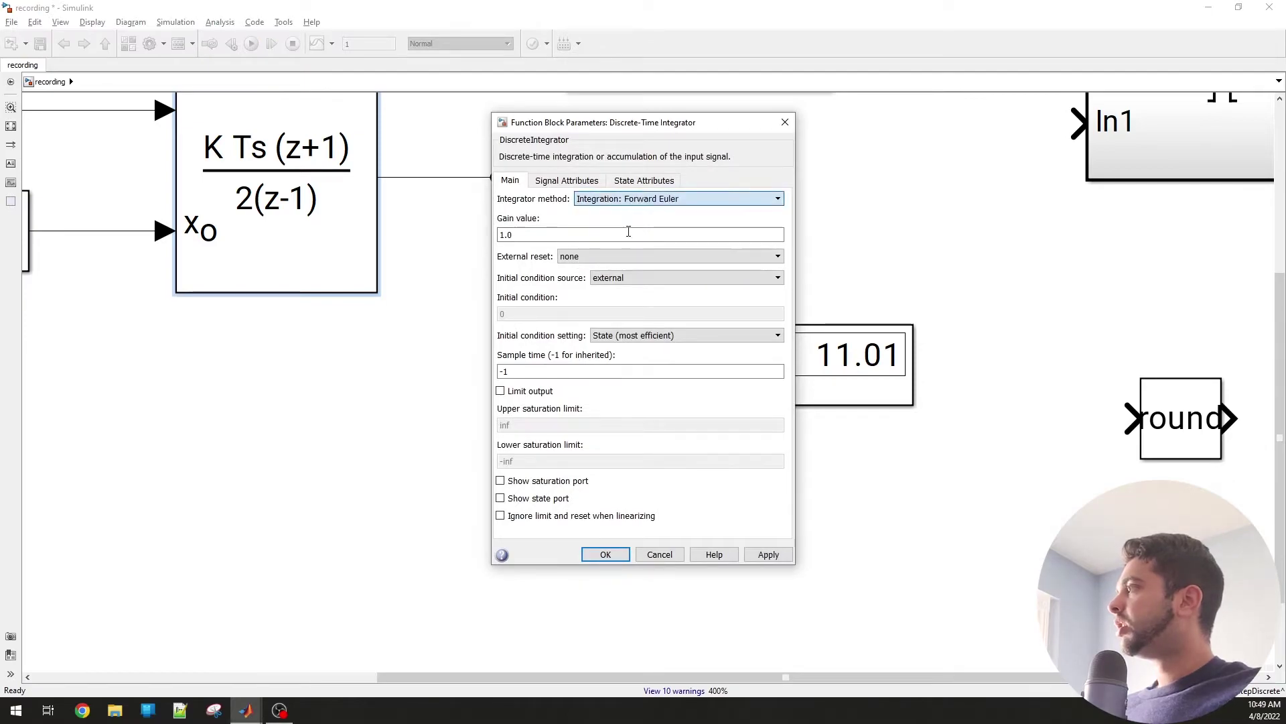
left_click(605, 554)
left_click(252, 44)
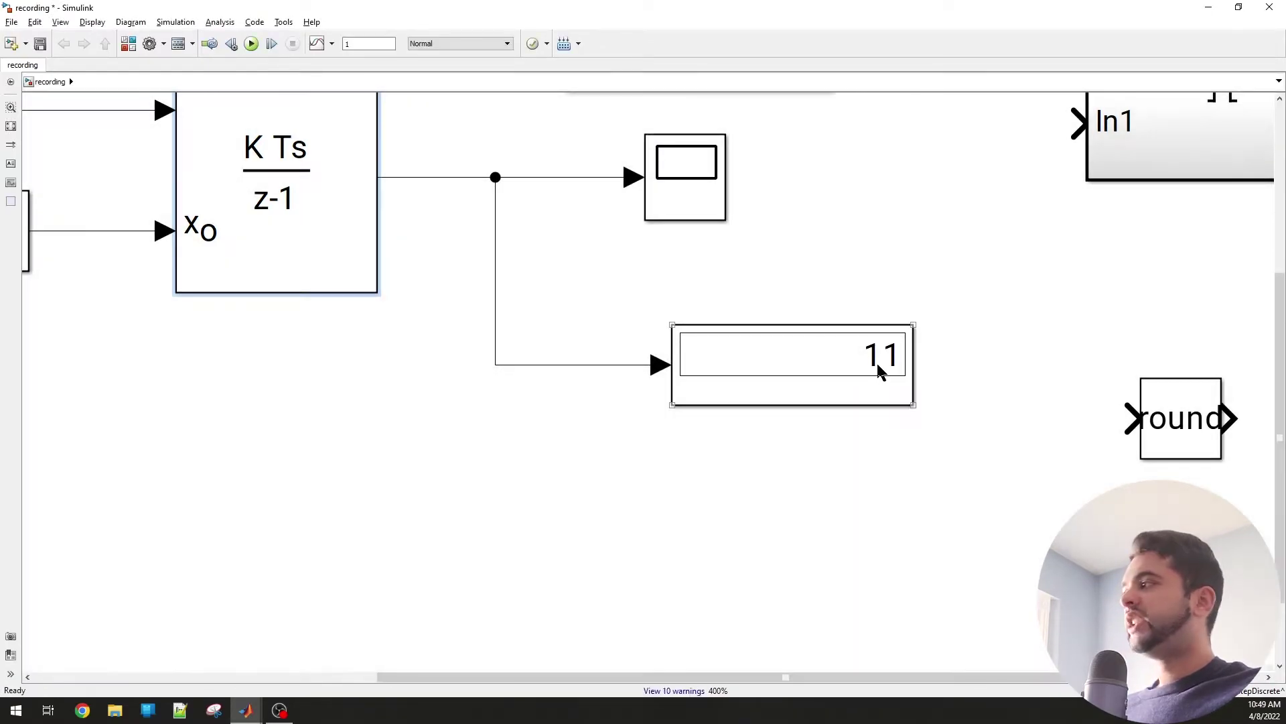
left_click(845, 343)
Step: Set the integrator method back to Trapezoidal and rerun the simulation
double_click(266, 193)
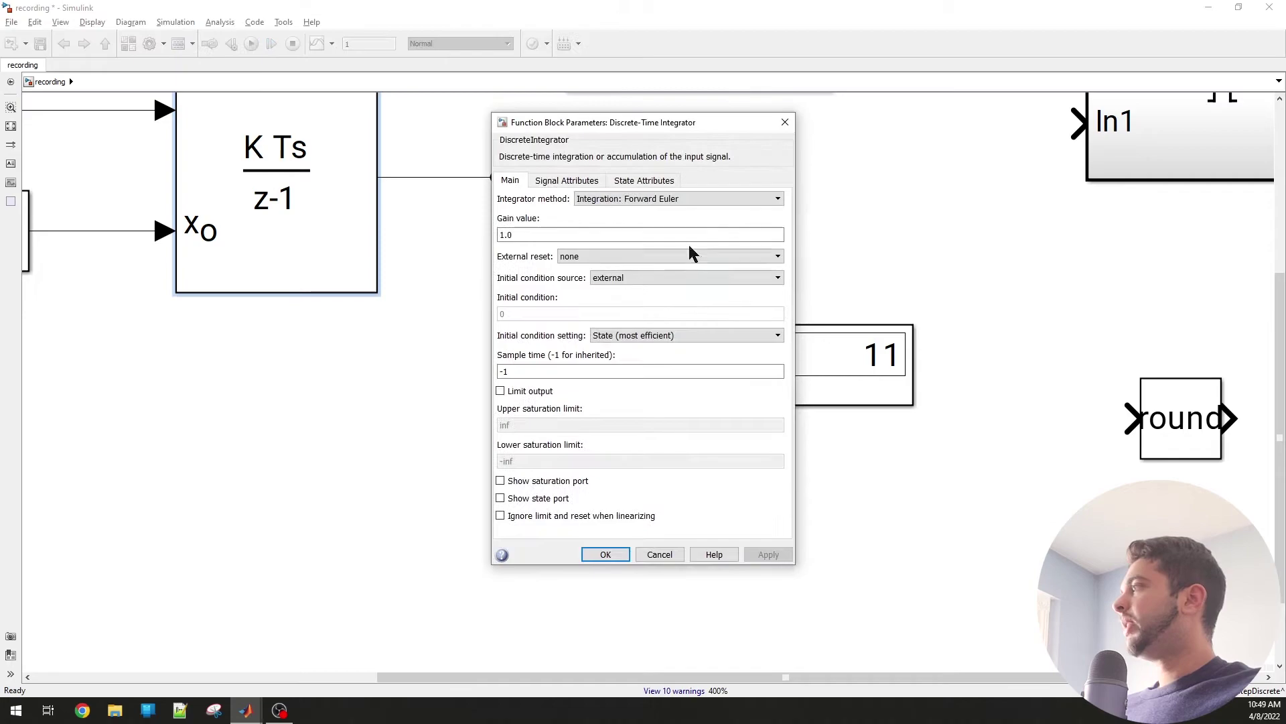
left_click(681, 200)
left_click(642, 232)
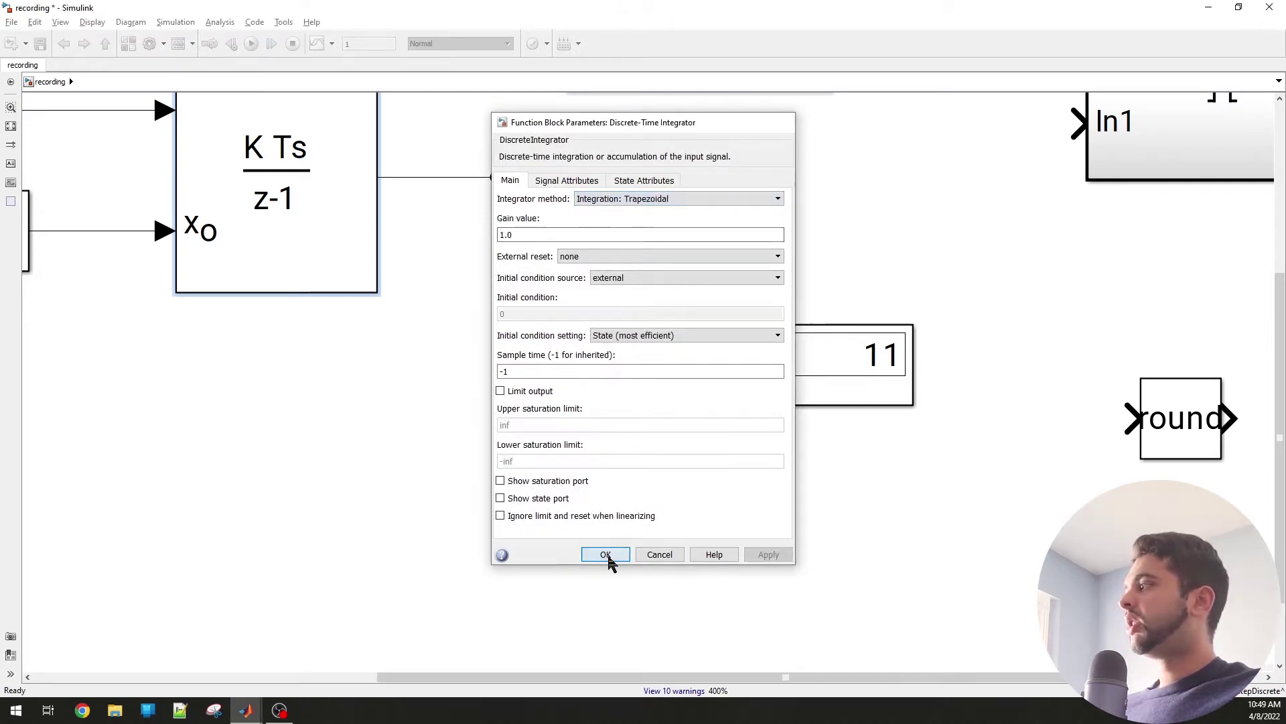
left_click(605, 554)
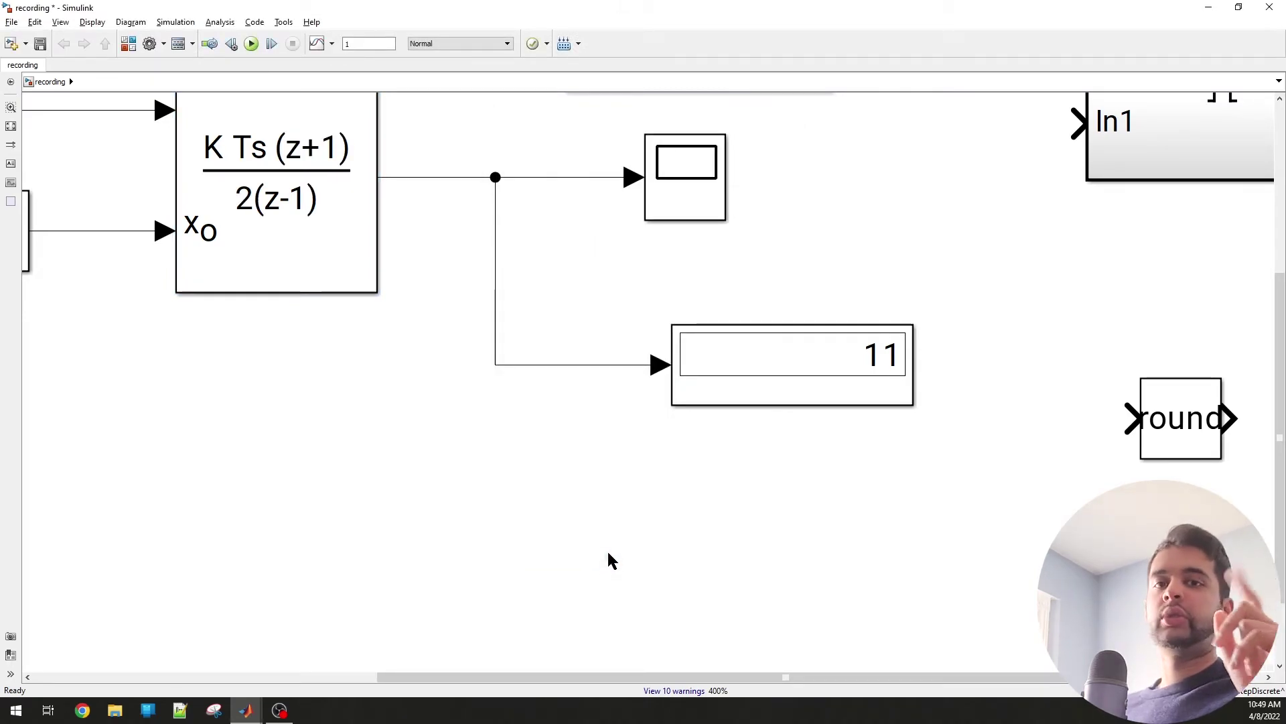
left_click(252, 44)
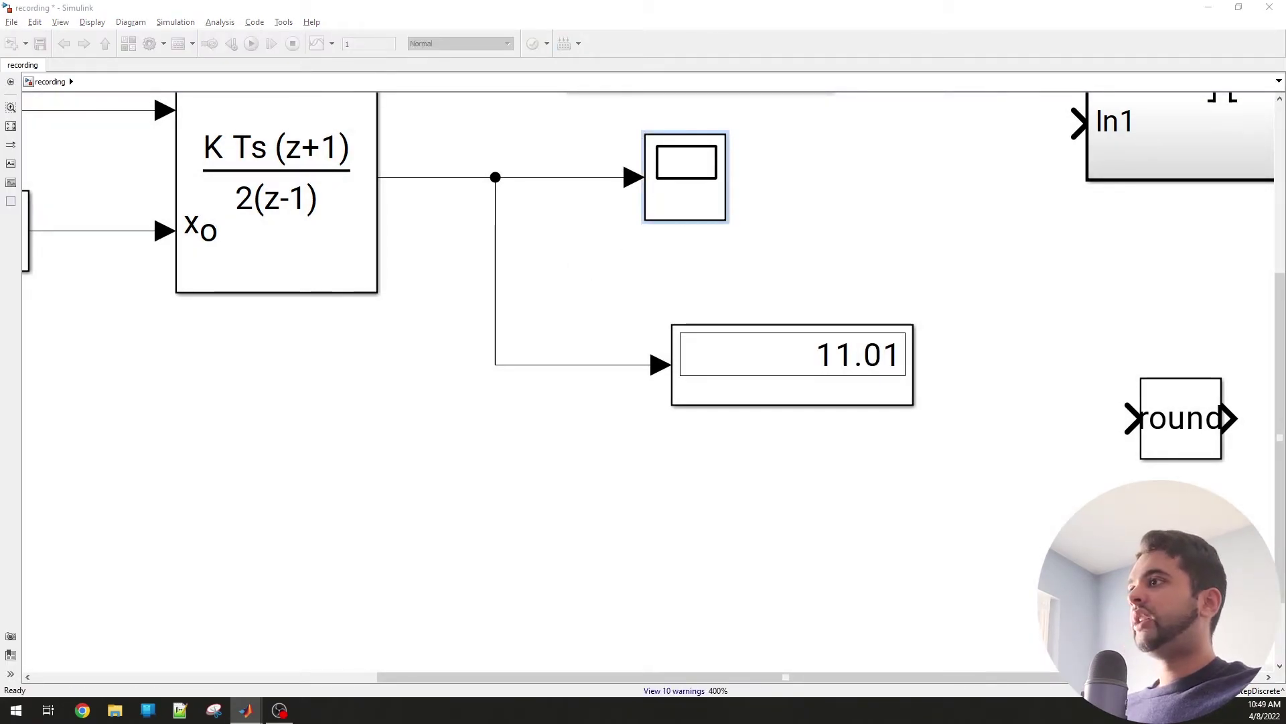
double_click(685, 178)
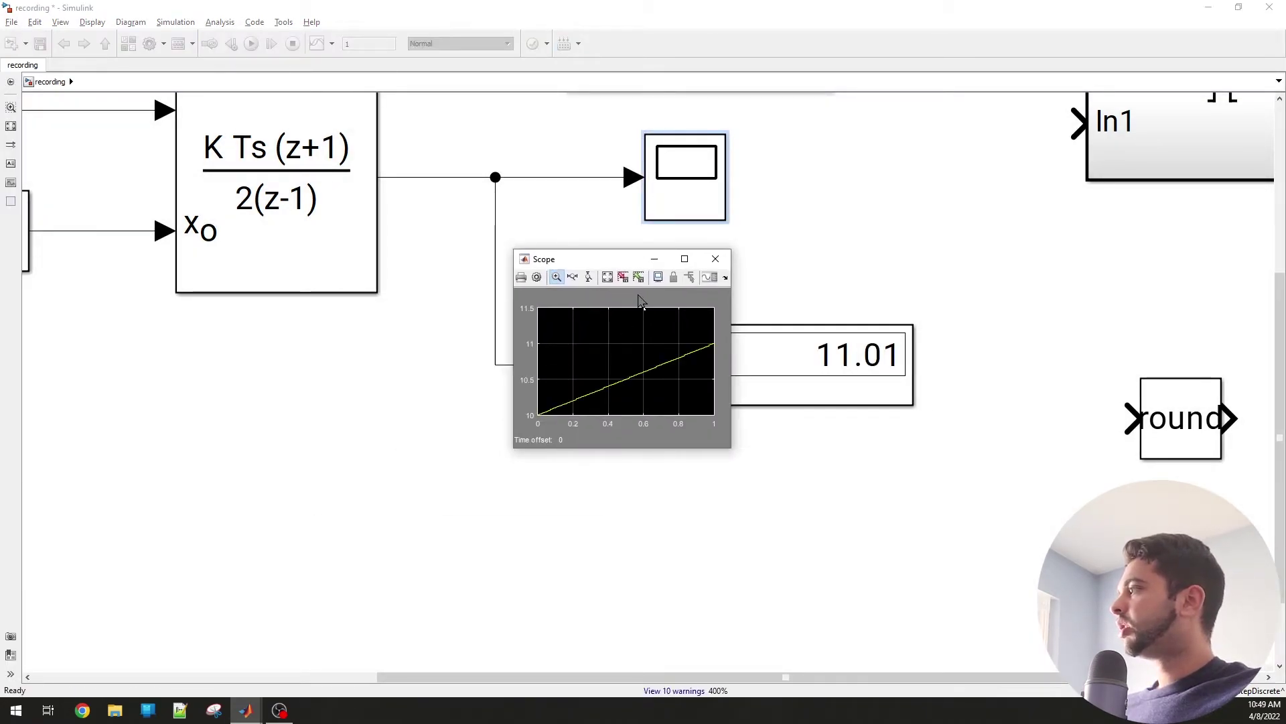
left_click_drag(637, 367, 649, 380)
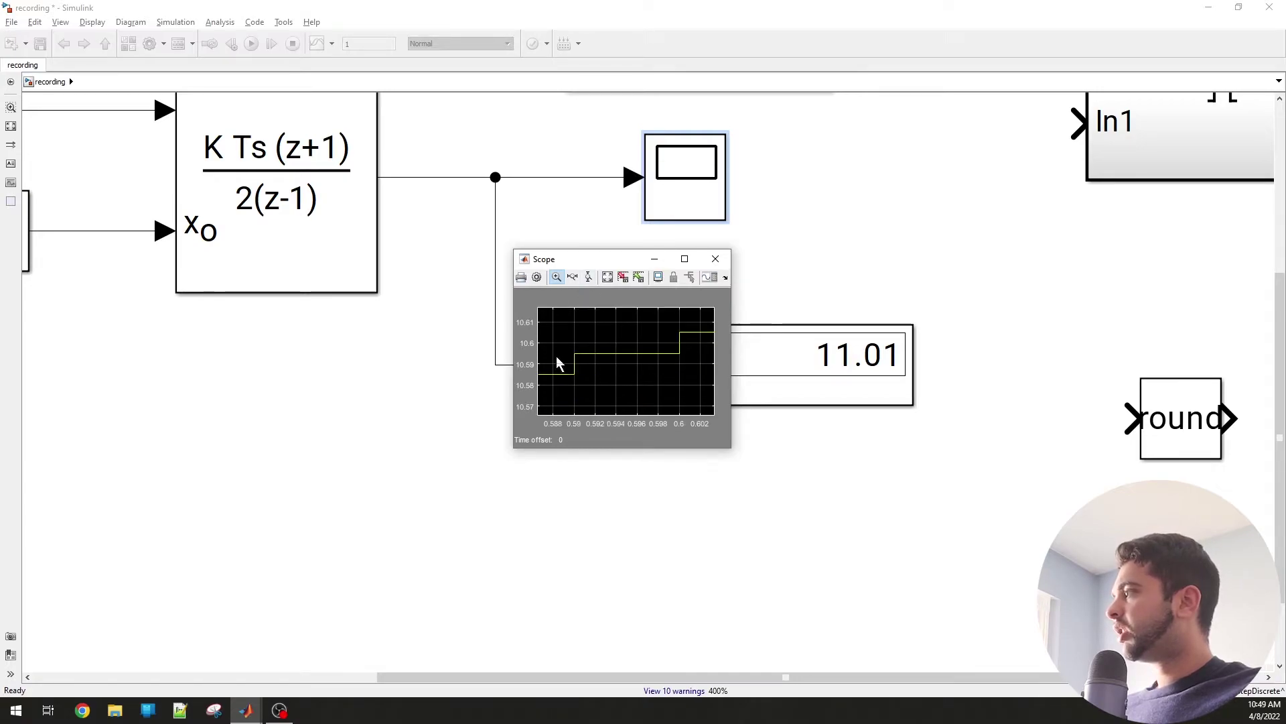
left_click(712, 263)
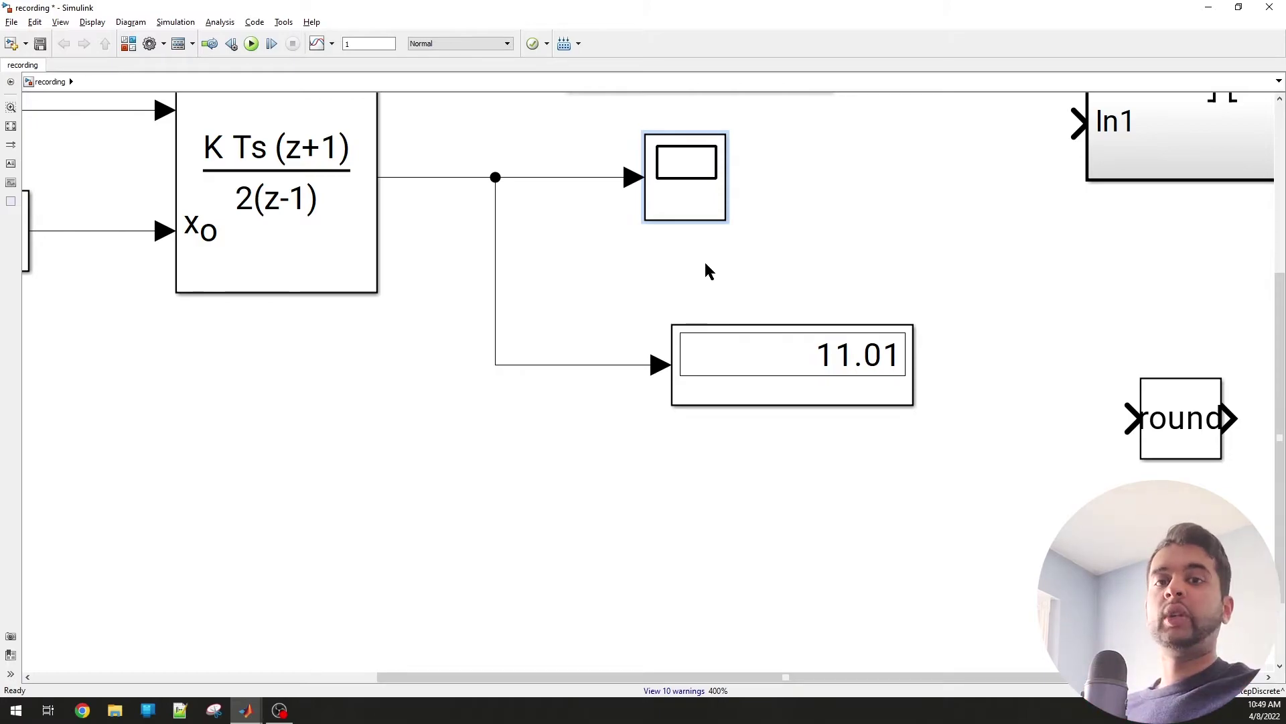
key("space")
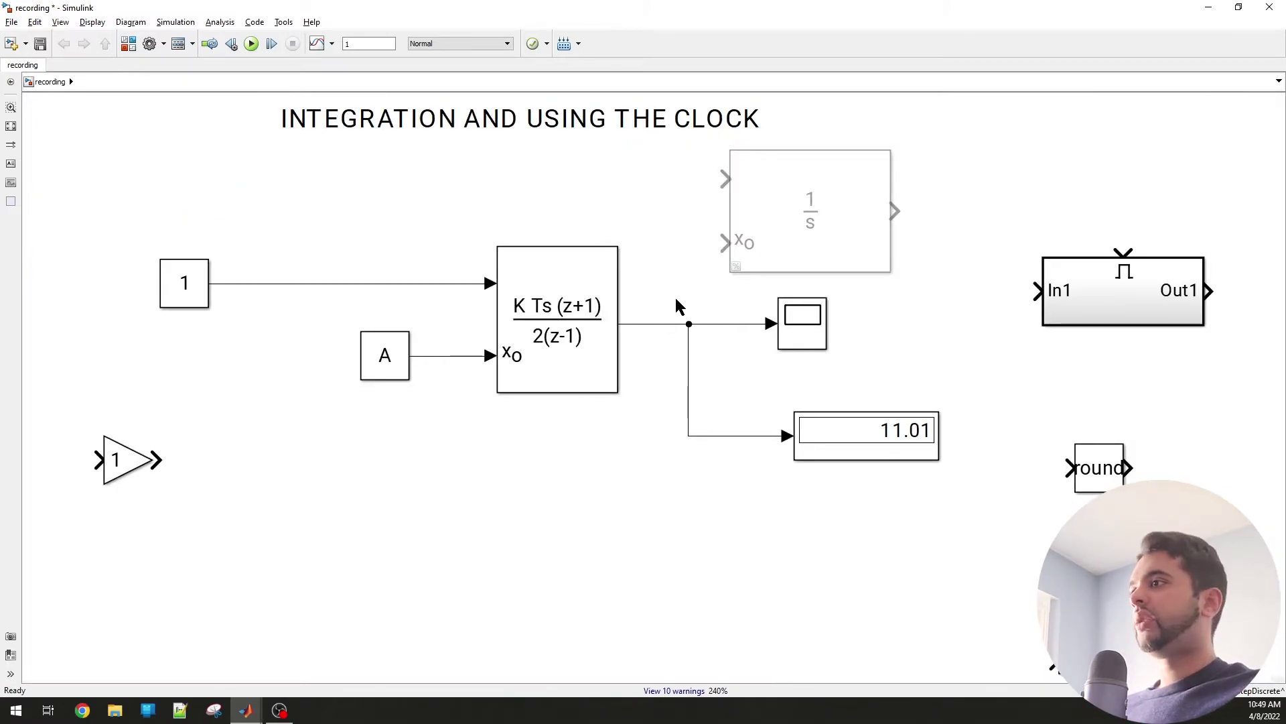
Step: Zoom out and recentre, then drag the In1/Out1 pulse subsystem below the integrator diagram
scroll(651, 435, "down", 1)
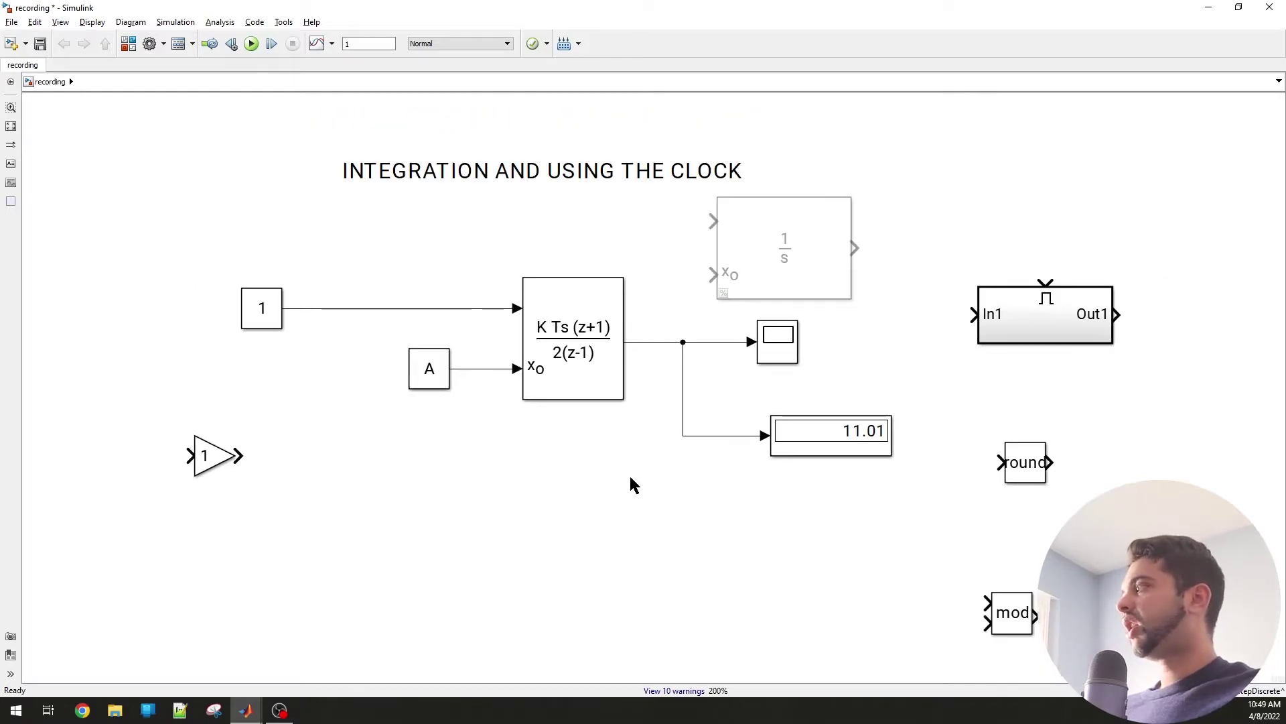
left_click_drag(645, 466, 699, 424)
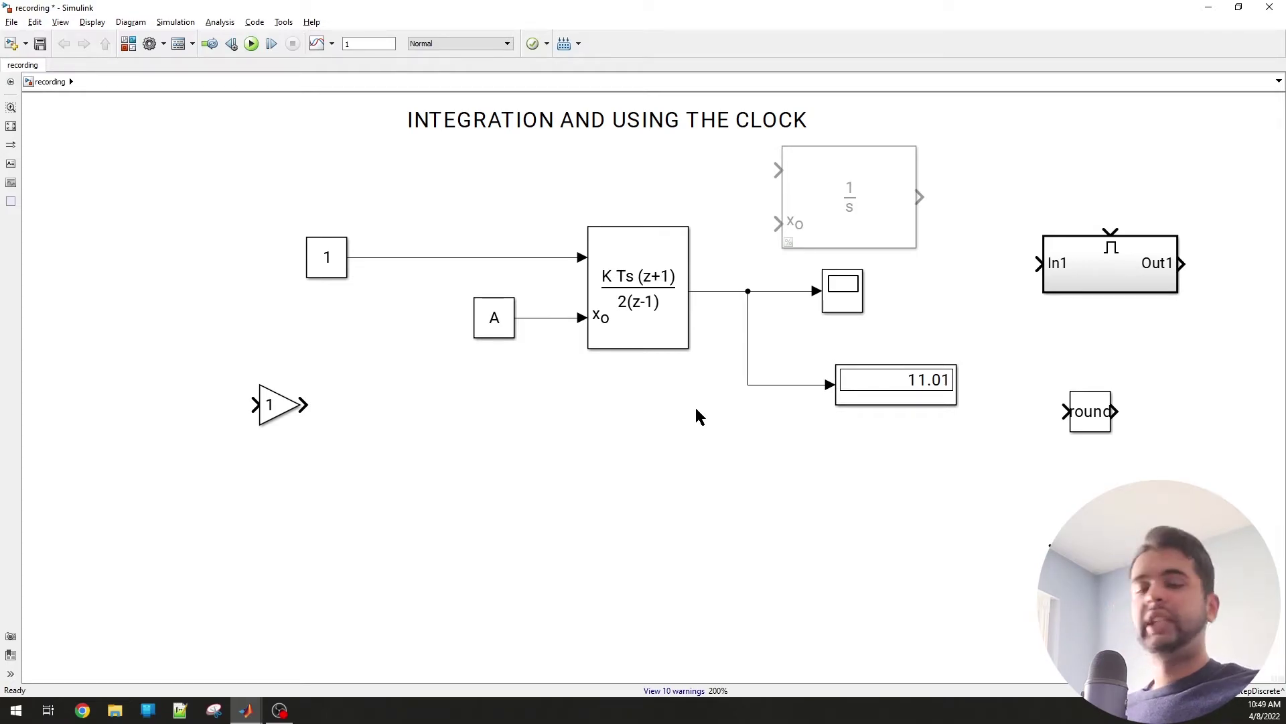
left_click_drag(1135, 282, 518, 603)
Step: Search the library for 'clock' and place Clock and Digital Clock blocks on the canvas
left_click(128, 43)
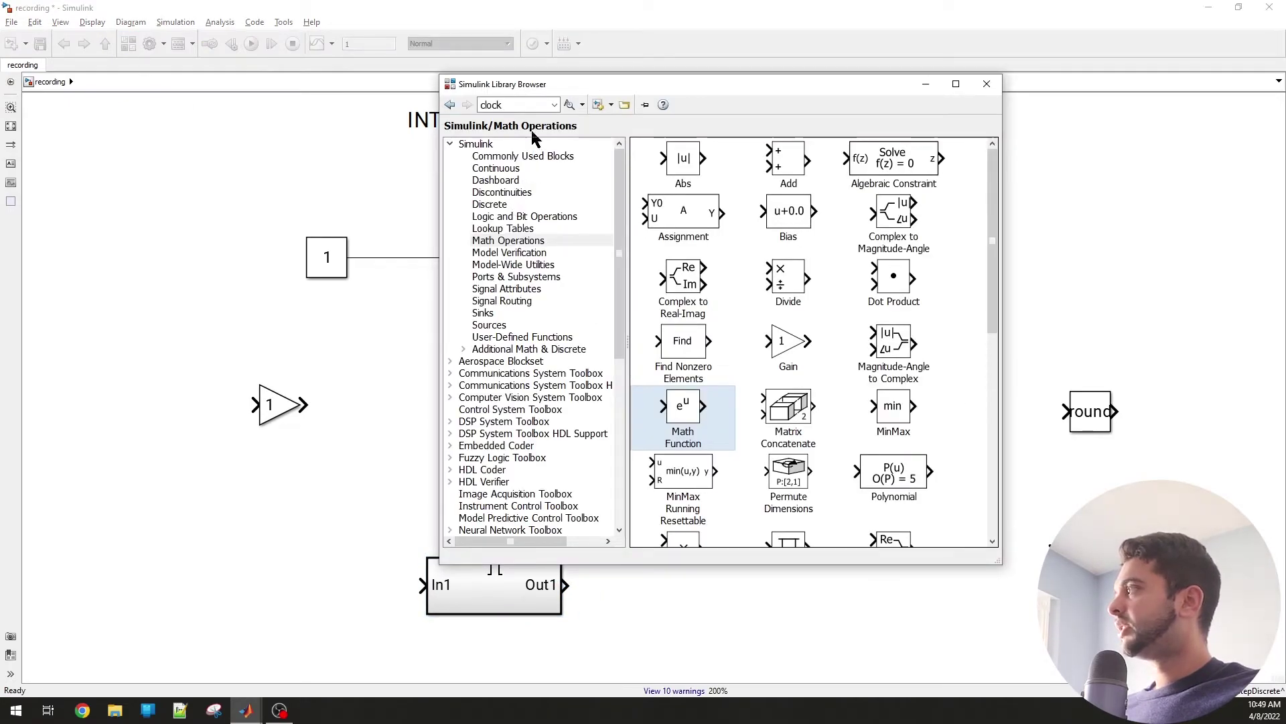
double_click(533, 105)
left_click(570, 104)
left_click_drag(683, 208, 113, 365)
mouse_move(245, 710)
left_click(451, 655)
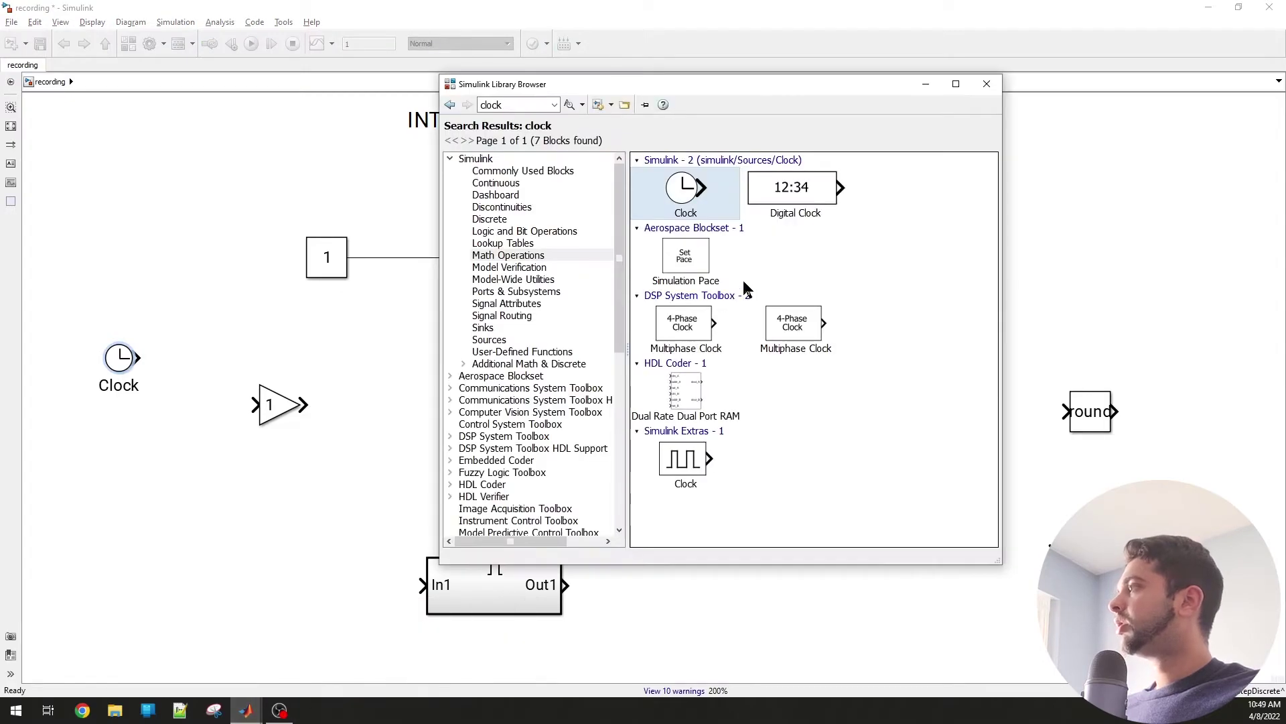
left_click_drag(795, 191, 157, 453)
scroll(170, 392, "up", 2)
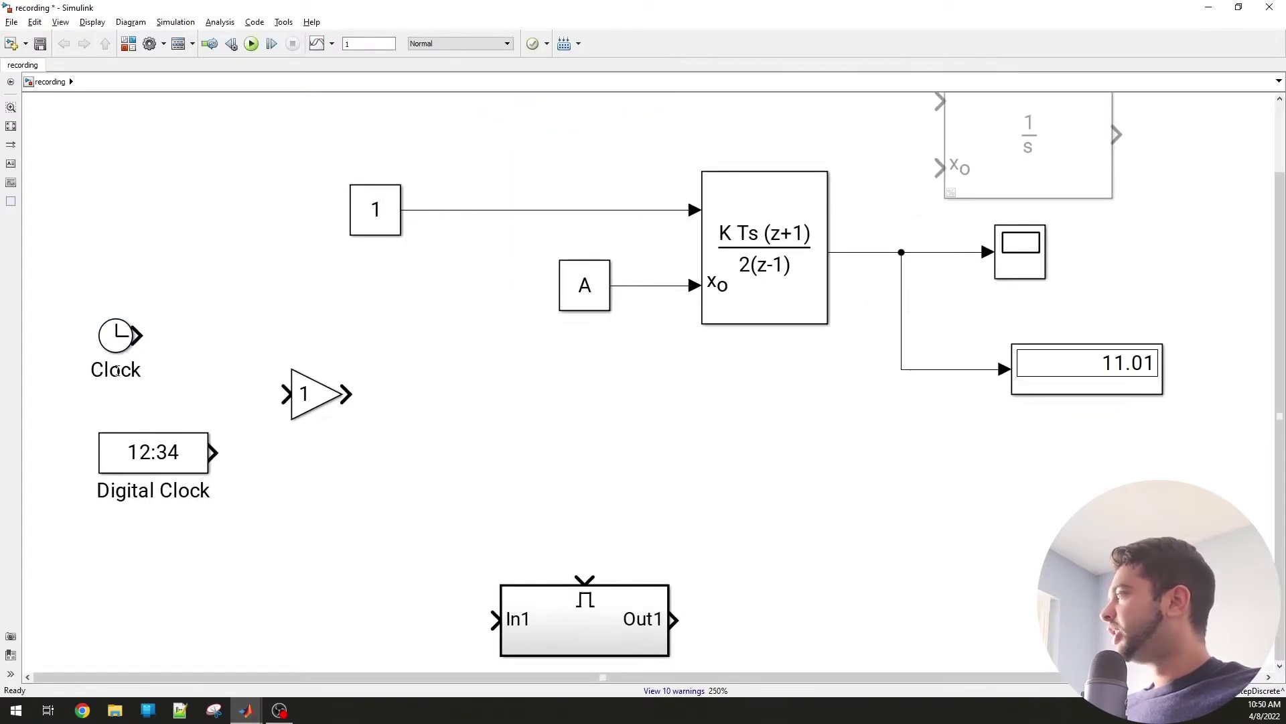
left_click(115, 336)
left_click(179, 467)
left_click(225, 384)
Step: Search the Library Browser for 'hold', bringing up 69 results
left_click(128, 43)
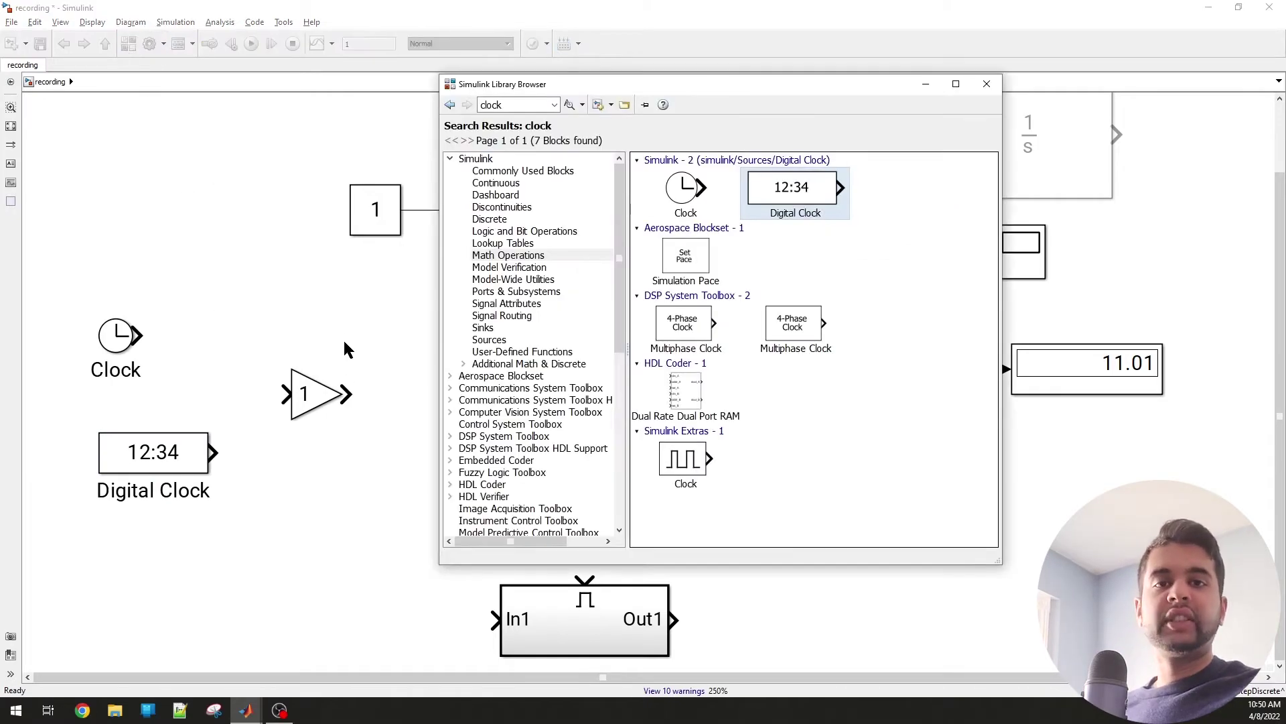
double_click(507, 104)
type("z")
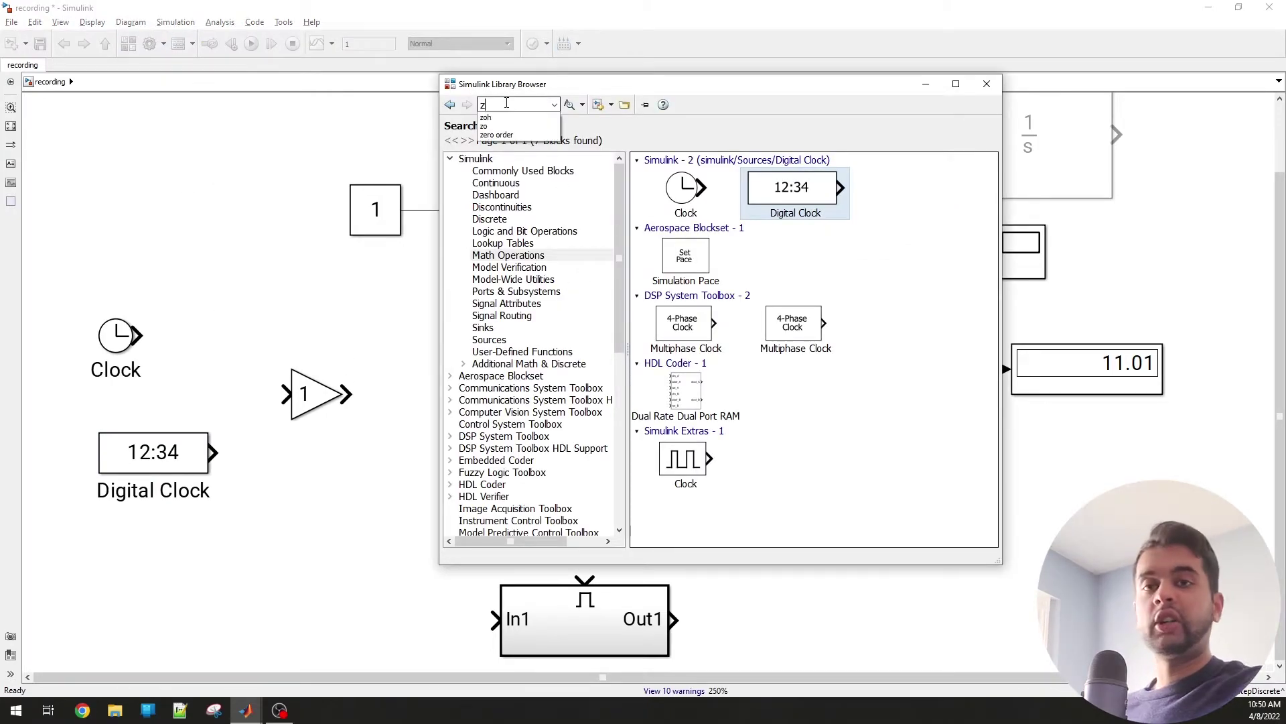
key("BackSpace")
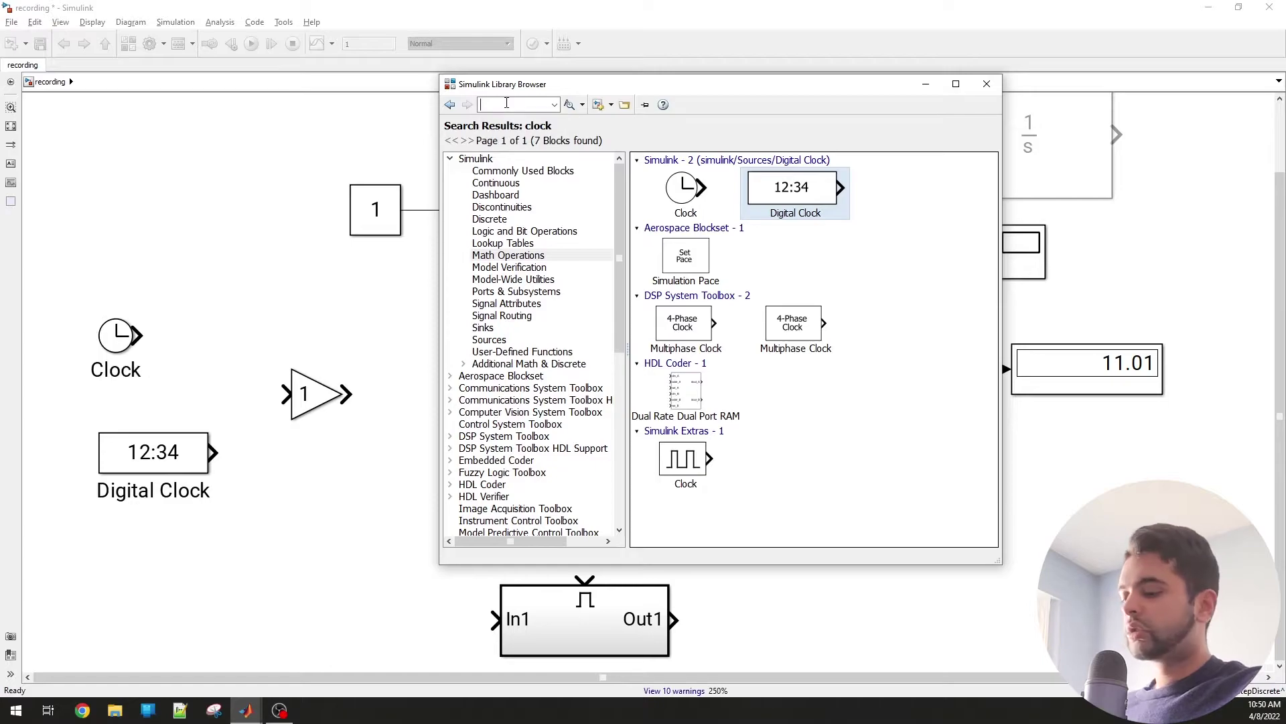
type("holdd")
key("BackSpace")
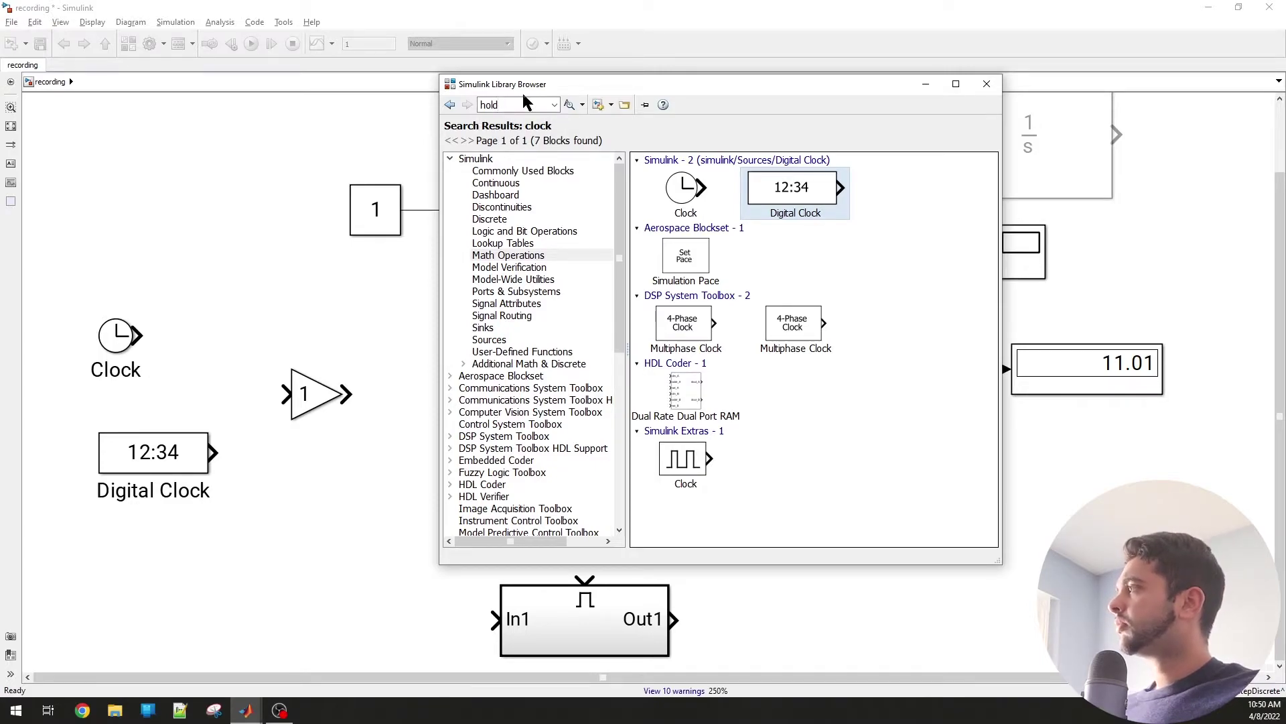
left_click(569, 104)
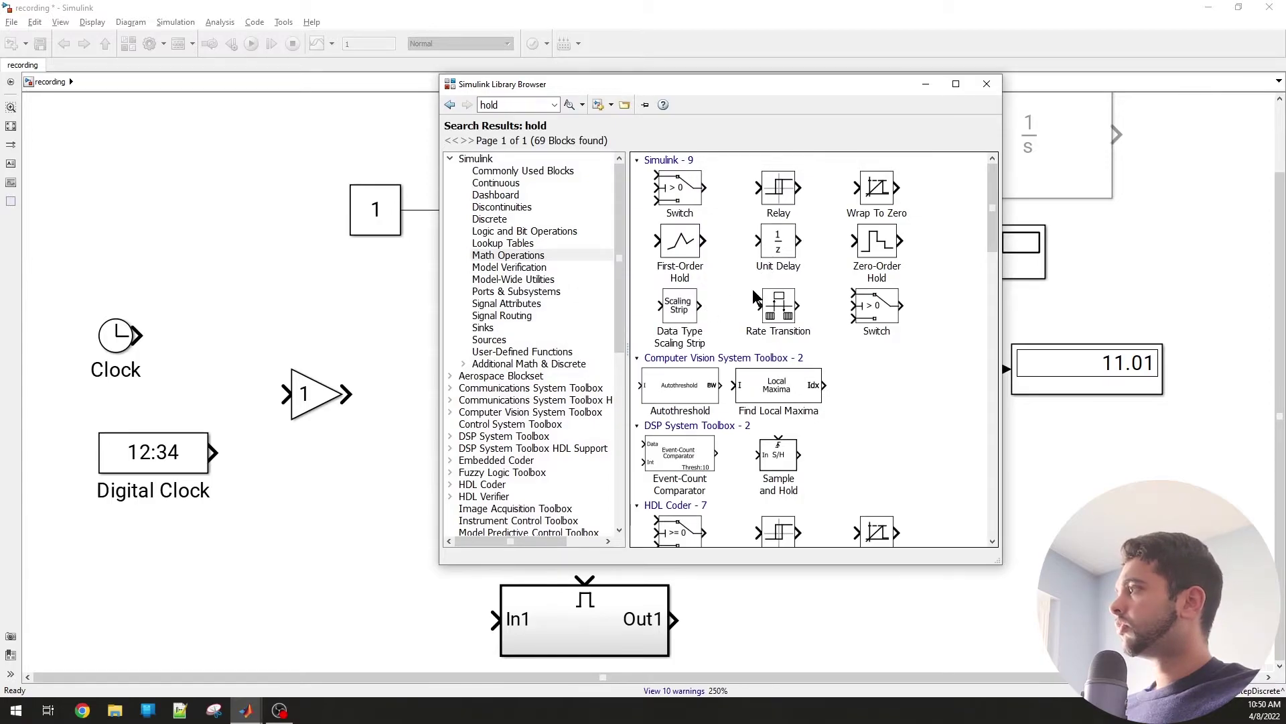
Step: Place a Zero-Order Hold beside the Clock and wire the Clock output into it
left_click(889, 248)
left_click_drag(889, 249, 285, 335)
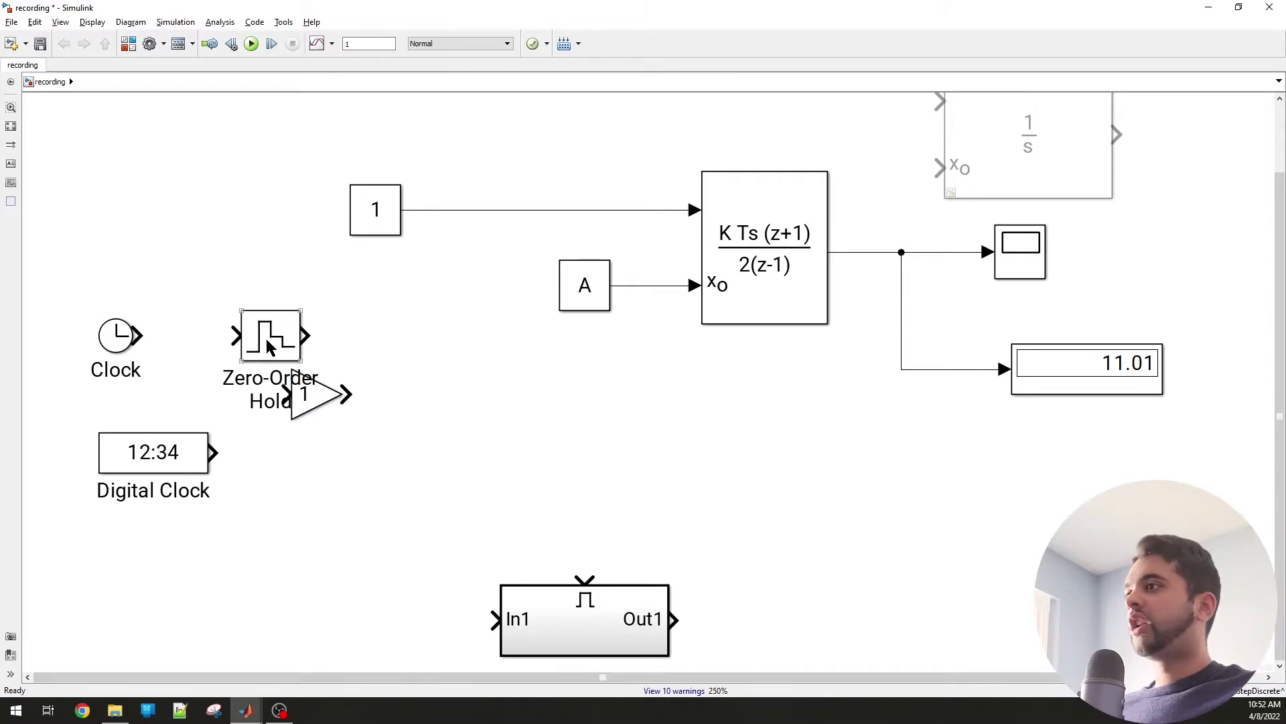
left_click(129, 344)
left_click_drag(129, 344, 329, 462)
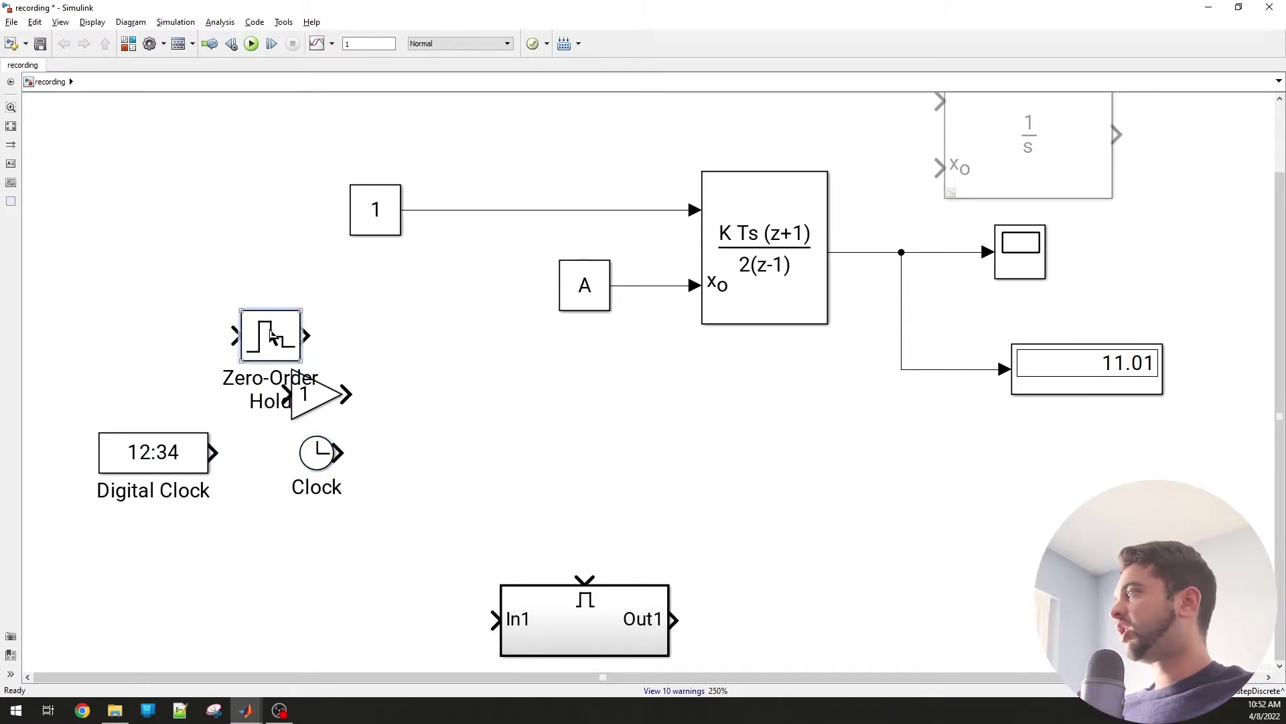
left_click_drag(272, 336, 456, 453)
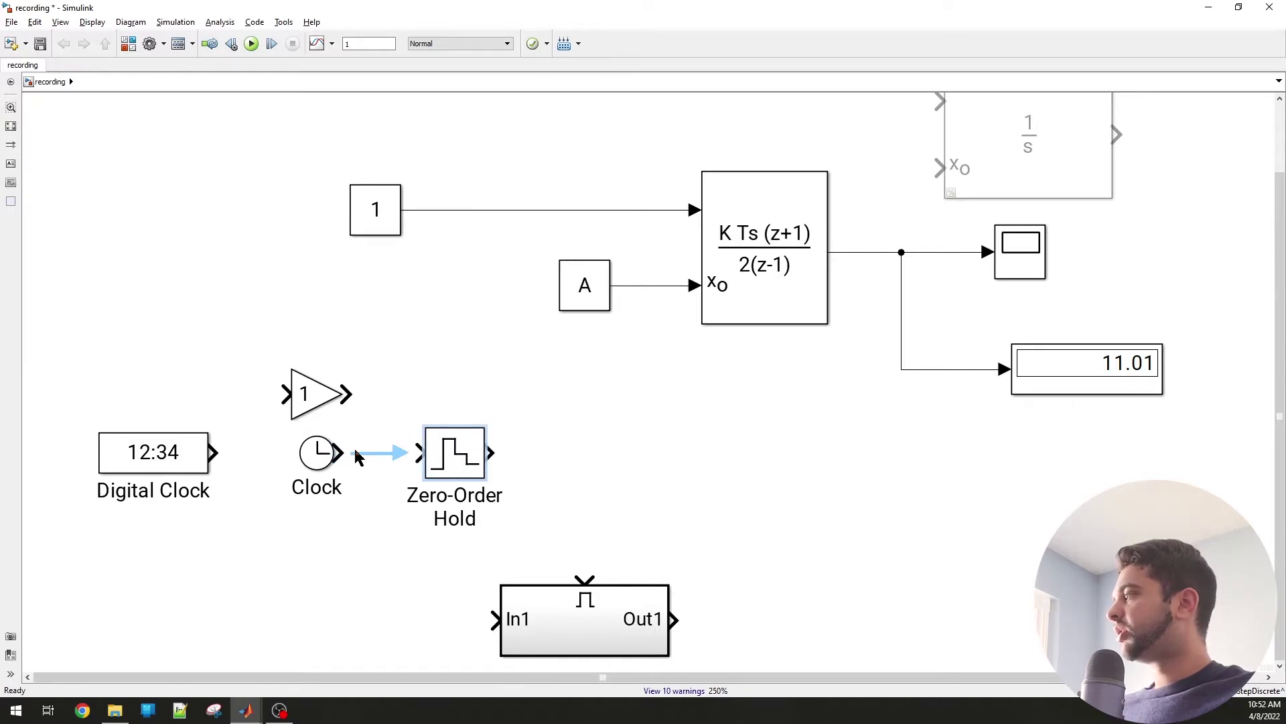
left_click_drag(339, 453, 429, 449)
Step: Set the Zero-Order Hold sample time to 0.010 and move the mod block beside it
double_click(430, 449)
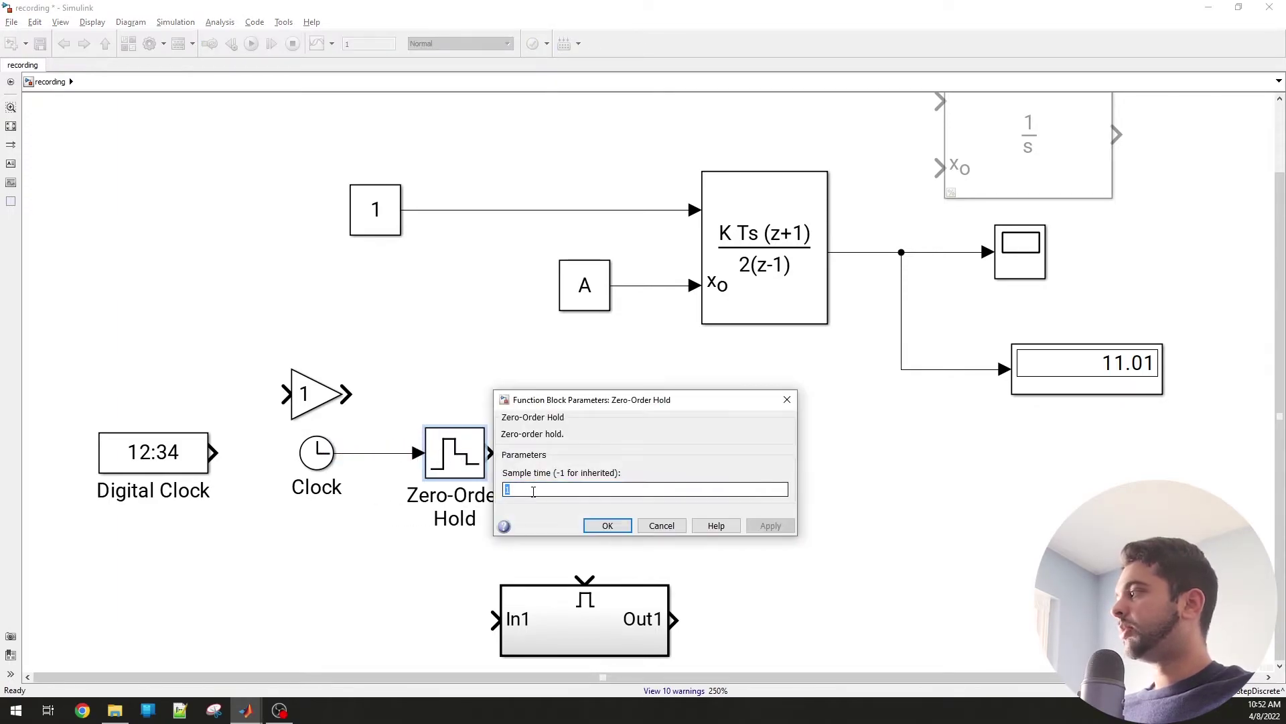
type("0.010")
left_click(770, 525)
left_click(608, 526)
scroll(615, 526, "down", 3)
scroll(520, 450, "up", 3)
left_click_drag(1047, 511, 531, 421)
Step: Connect the Zero-Order Hold to mod and add a copied constant block with value n
left_click(423, 395)
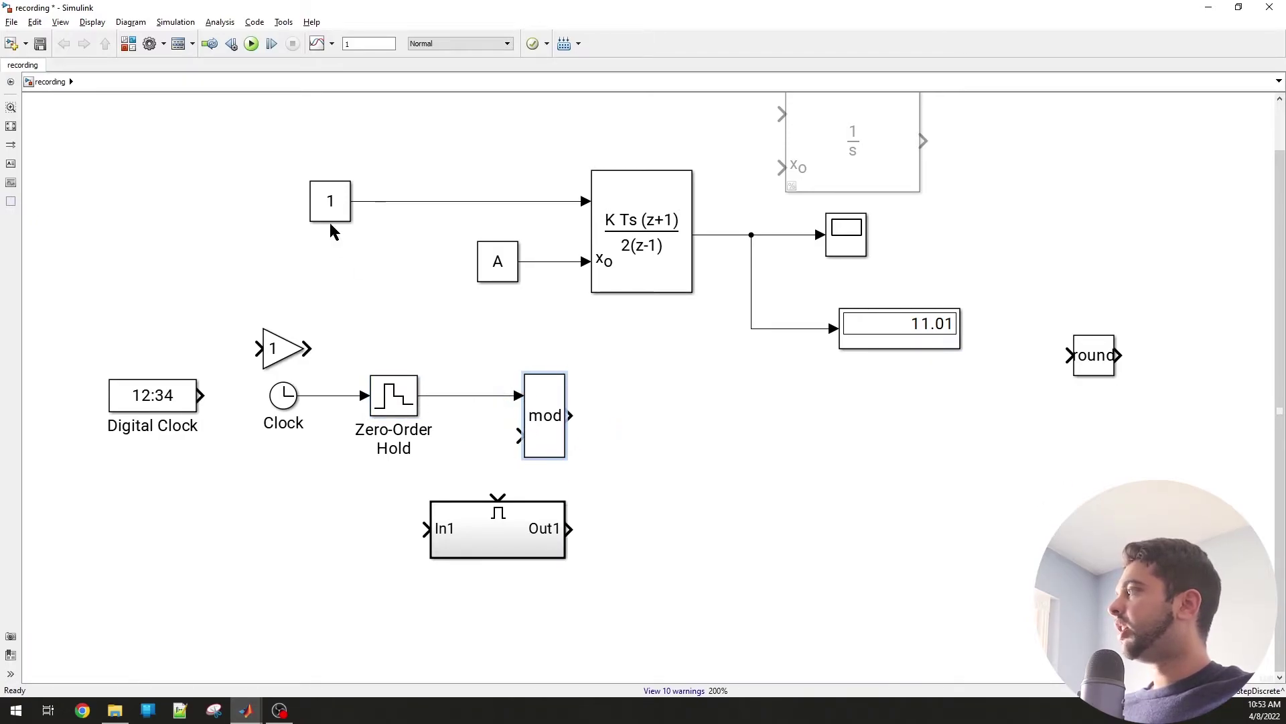
left_click_drag(330, 215, 246, 536)
double_click(244, 533)
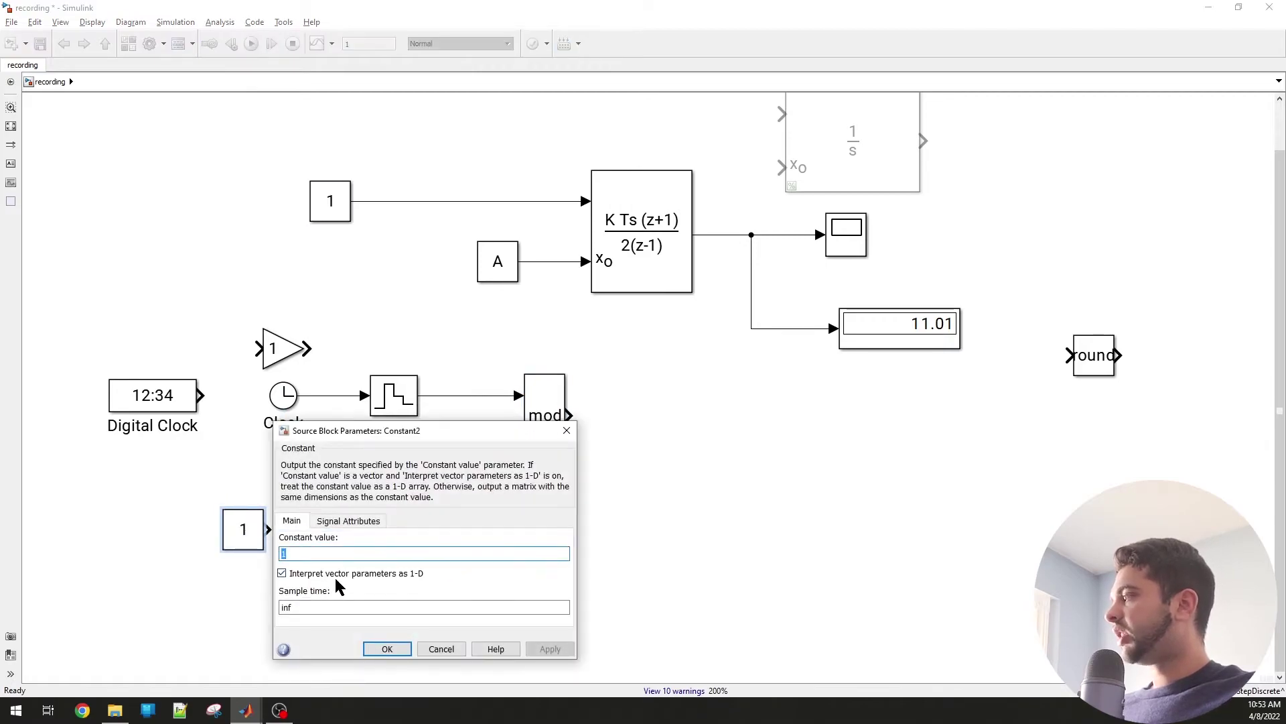
type("n")
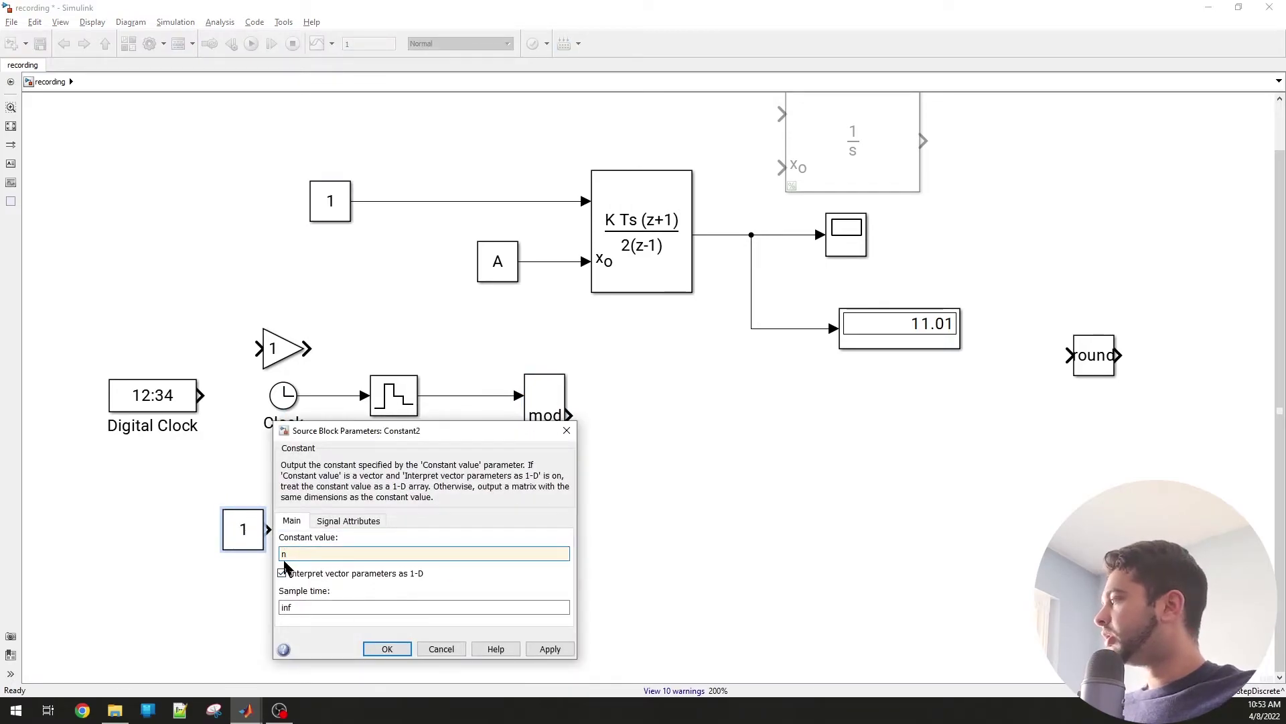
left_click(386, 649)
Step: Show the n block's name and rename it to 'integrate every n timesteps' on two lines
right_click(257, 545)
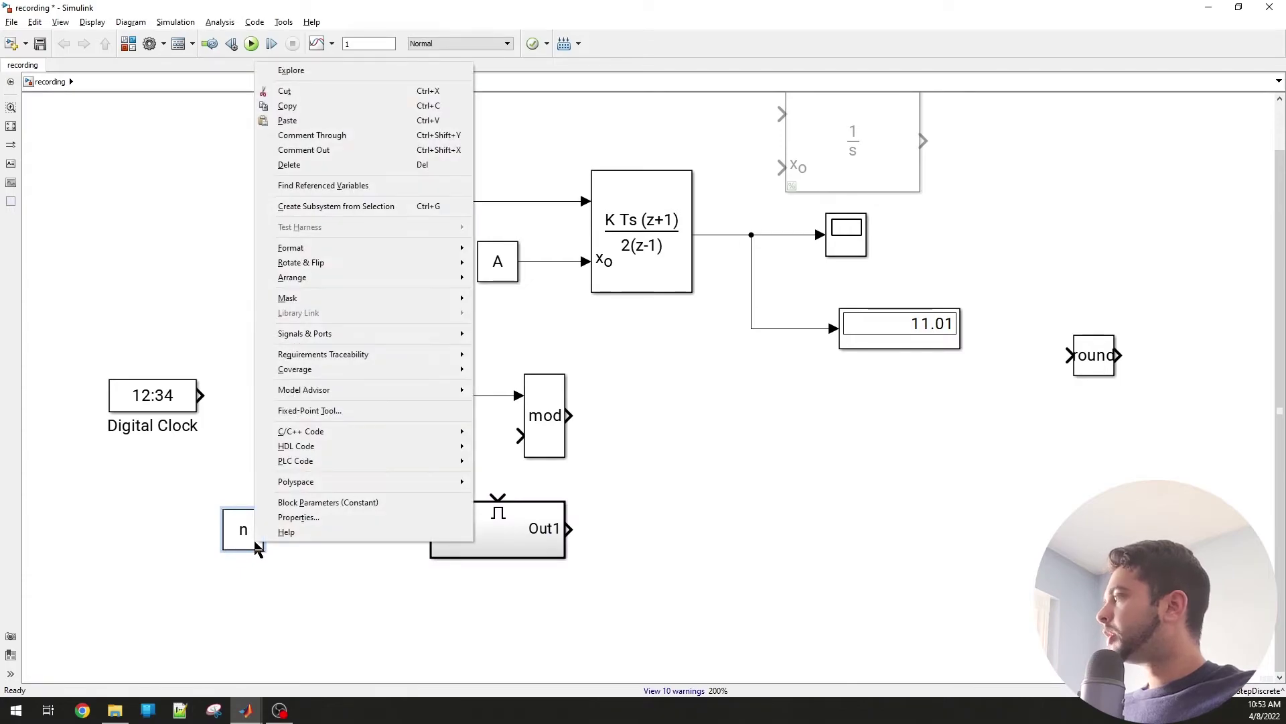
mouse_move(312, 249)
left_click(489, 320)
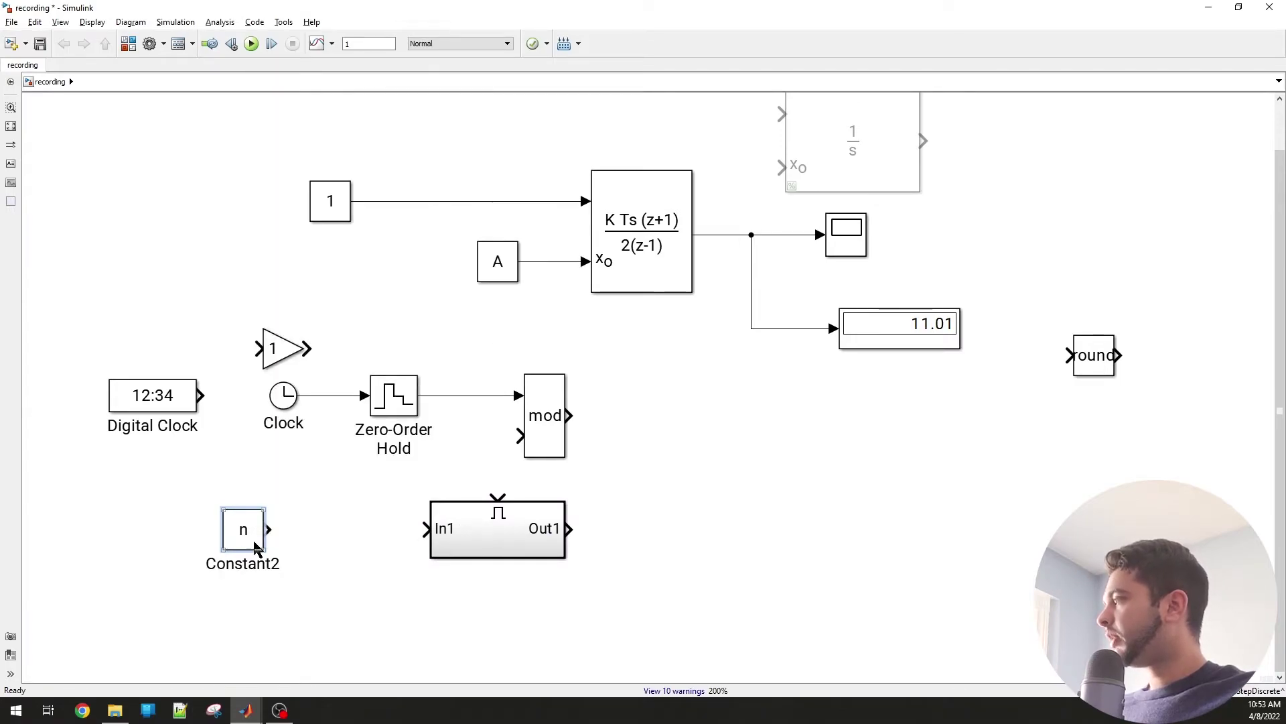
double_click(247, 562)
type("integ")
key("BackSpace")
type("tegrate every")
key("Return")
type("n timesteps")
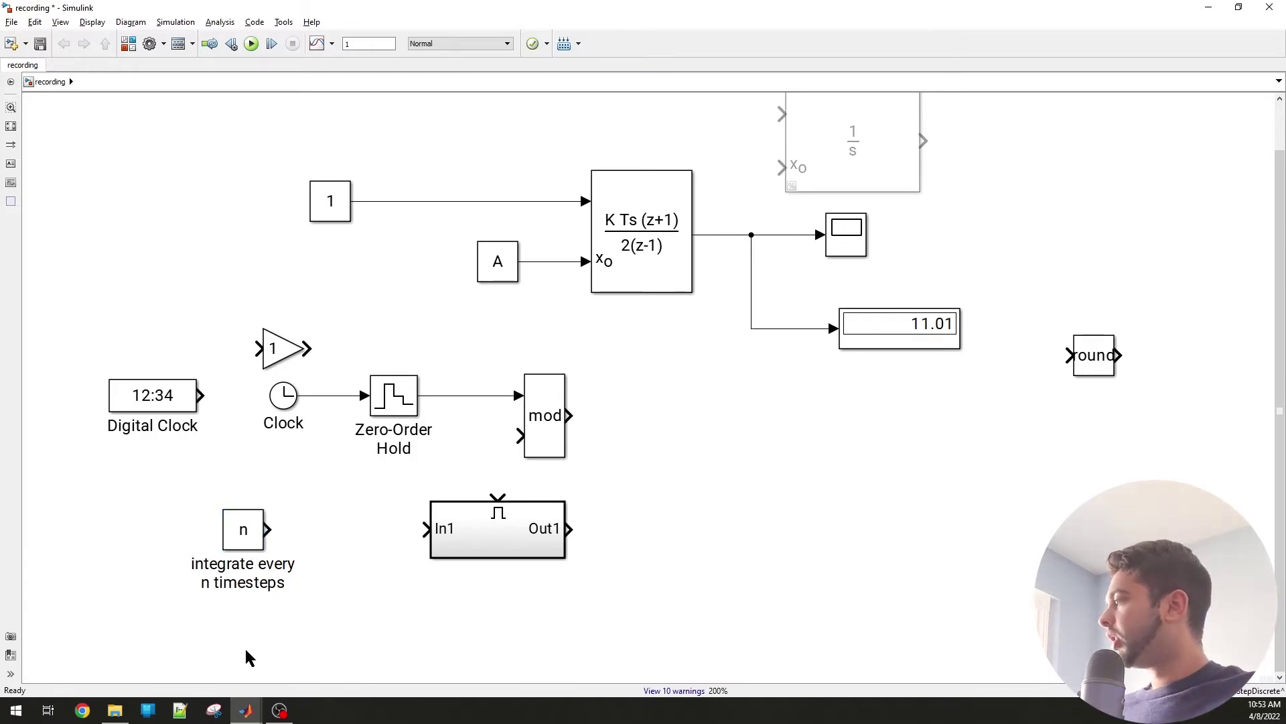
Step: Define n = 3 in the MATLAB command window
mouse_move(245, 710)
left_click(97, 647)
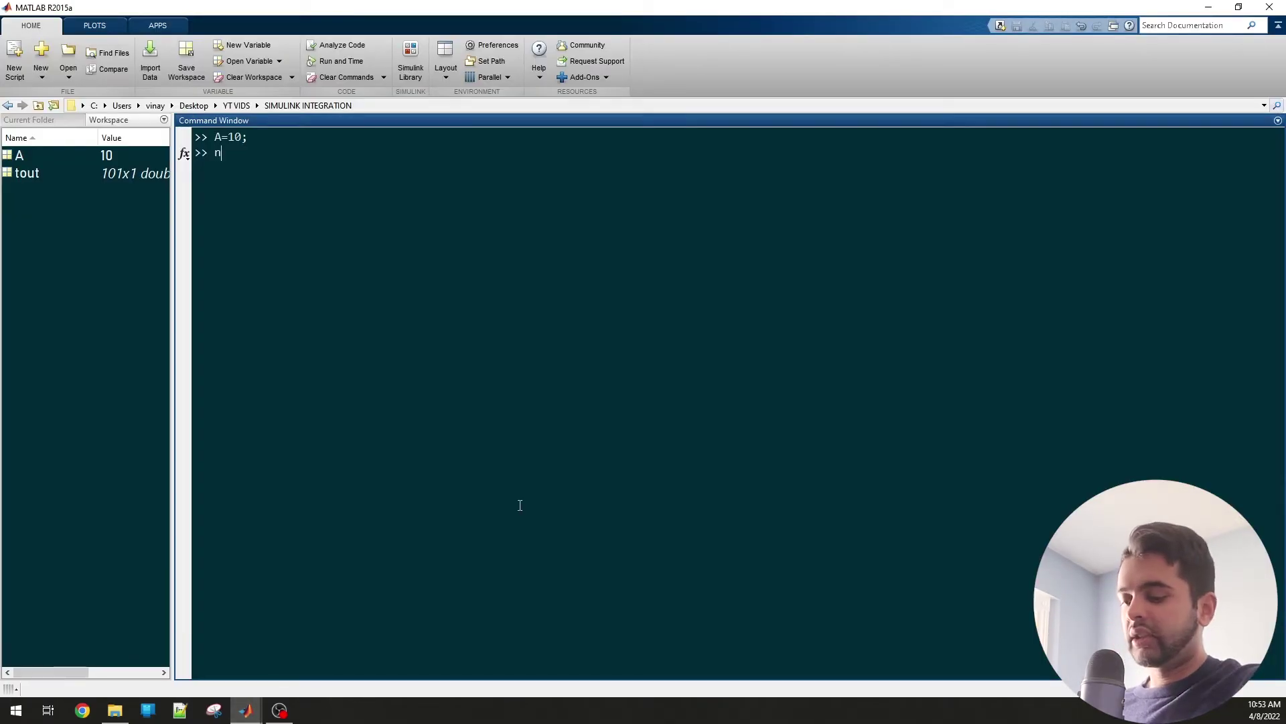
key("Return")
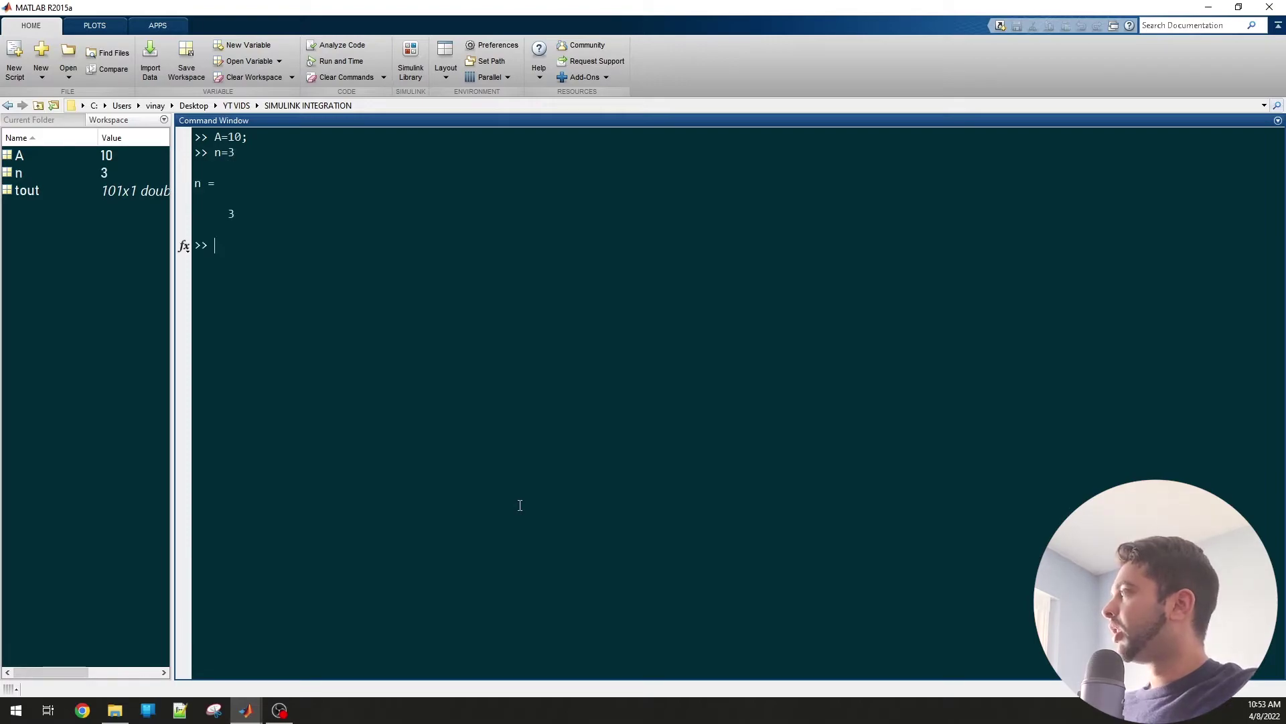
Step: Attach a widened round block after constant n, shift both left, and add a Gain after round
key("alt+Tab")
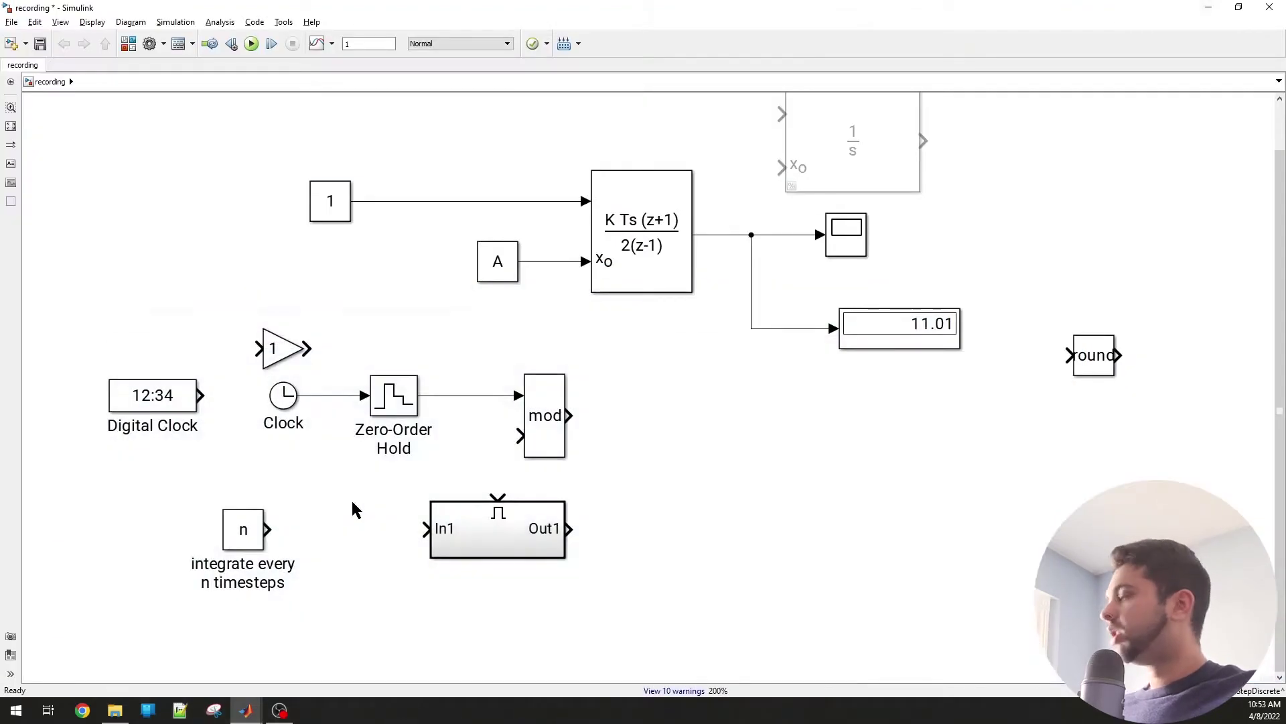
left_click_drag(489, 520, 704, 582)
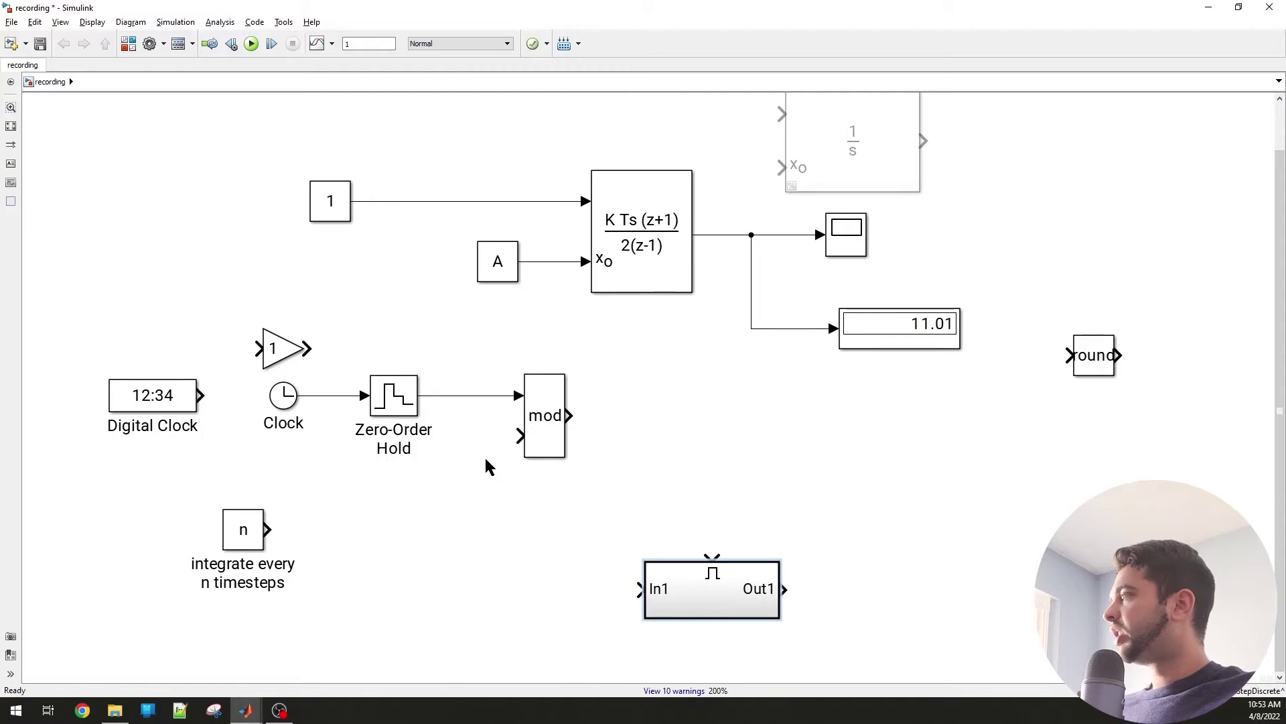
left_click_drag(1102, 365, 248, 528)
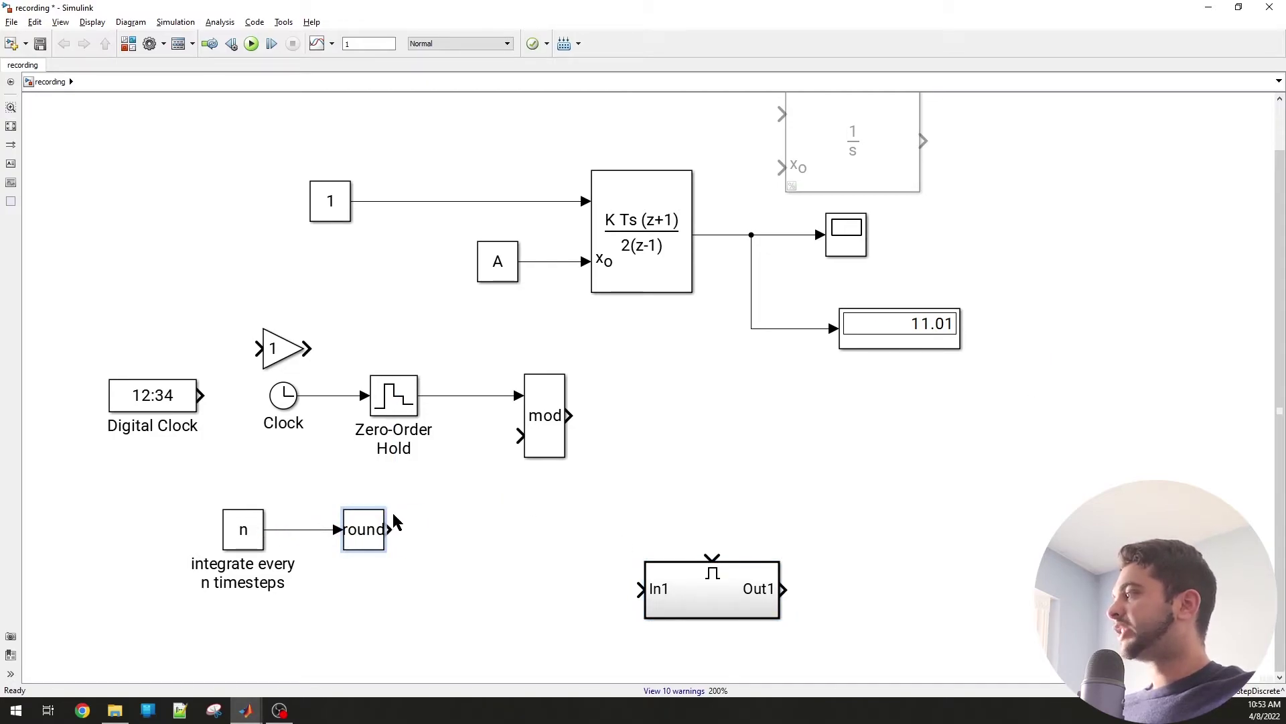
left_click_drag(384, 507, 422, 509)
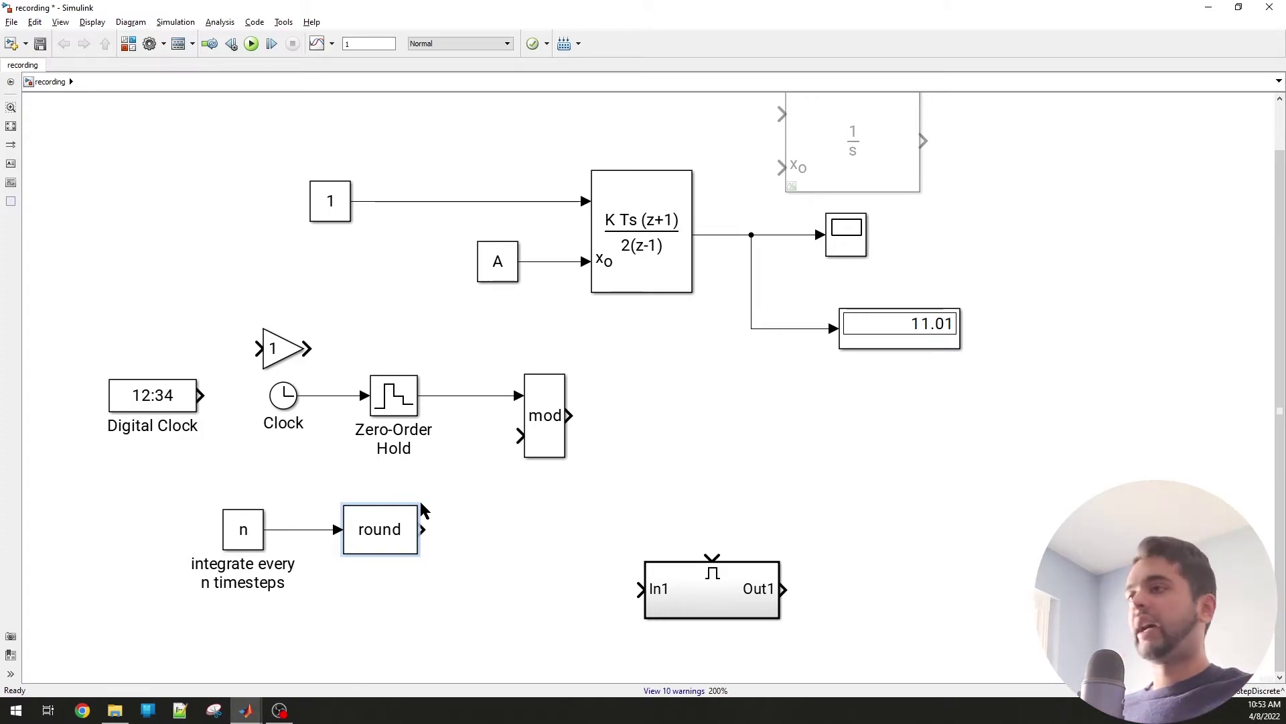
left_click_drag(207, 497, 287, 537)
left_click(205, 516)
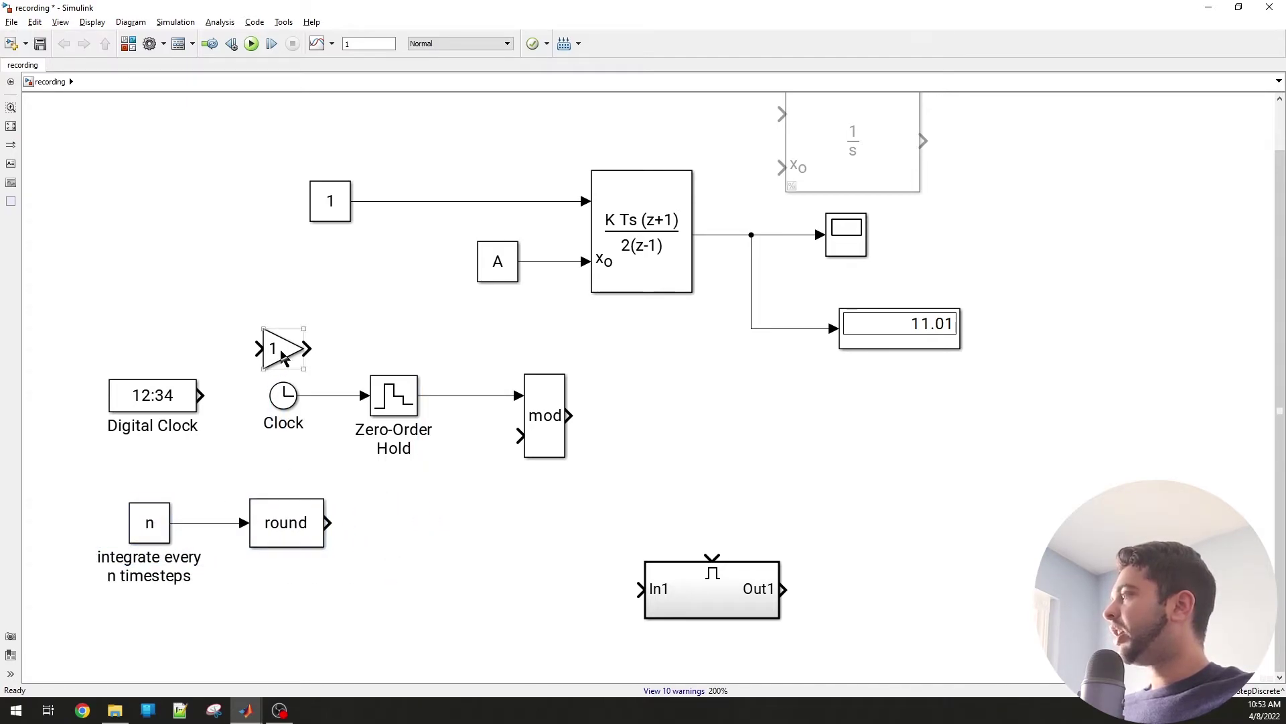
left_click_drag(292, 353, 400, 528)
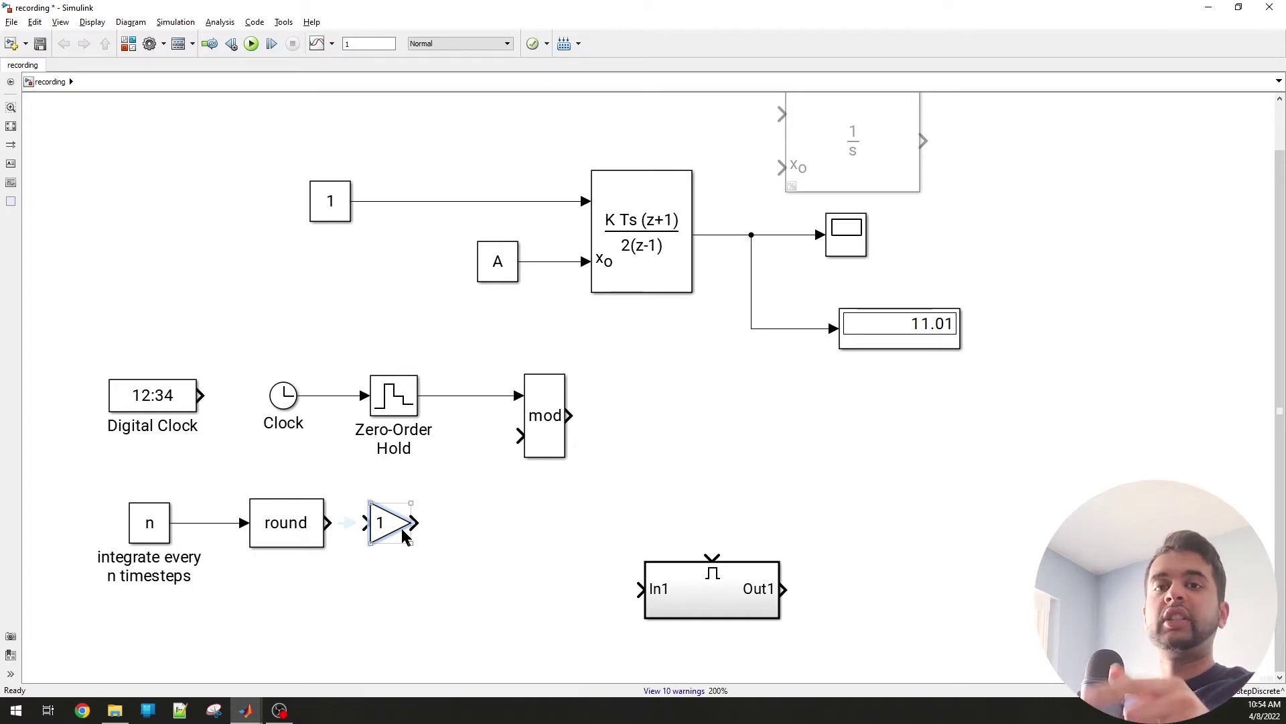
Step: Set the gain to 1/n and wire round through the Gain into mod's second input
double_click(388, 529)
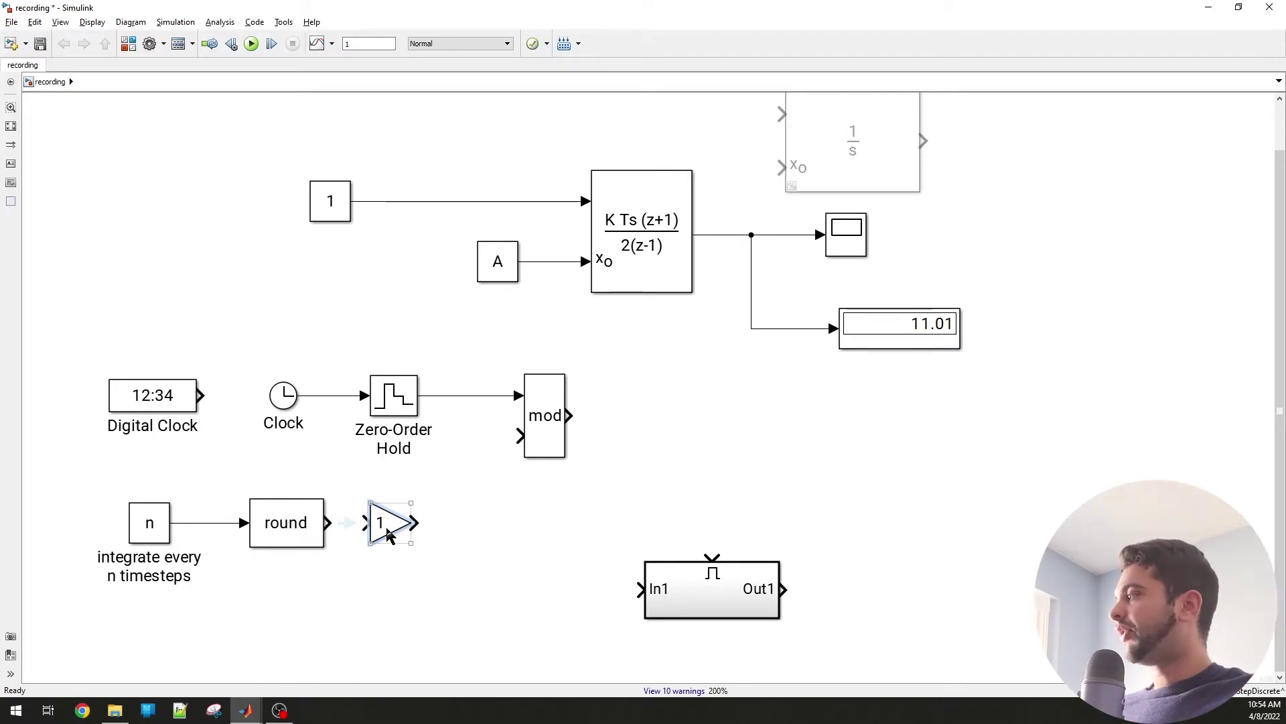
type("1/n")
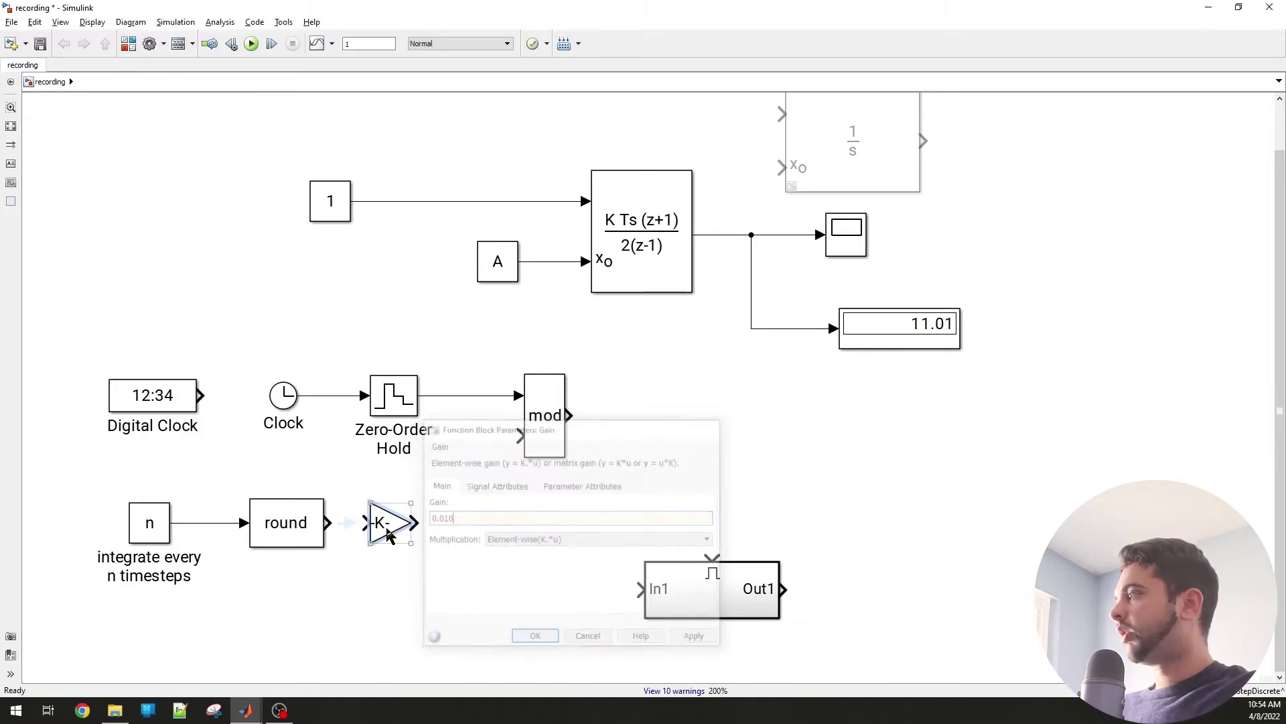
key("Return")
left_click_drag(411, 503, 471, 488)
left_click_drag(328, 522, 367, 522)
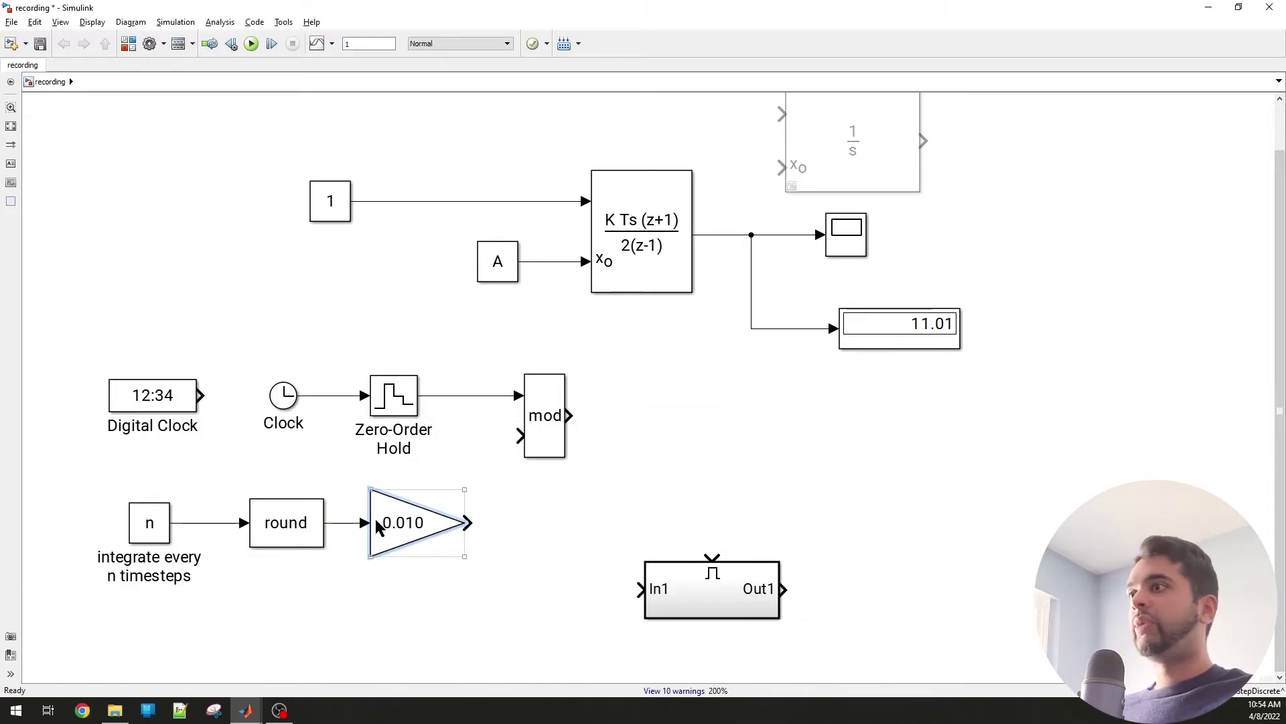
left_click_drag(468, 522, 601, 423)
Step: Shift the mod block and the Clock/Zero-Order Hold pair to tidy the layout
left_click_drag(396, 393, 416, 393)
left_click(442, 346)
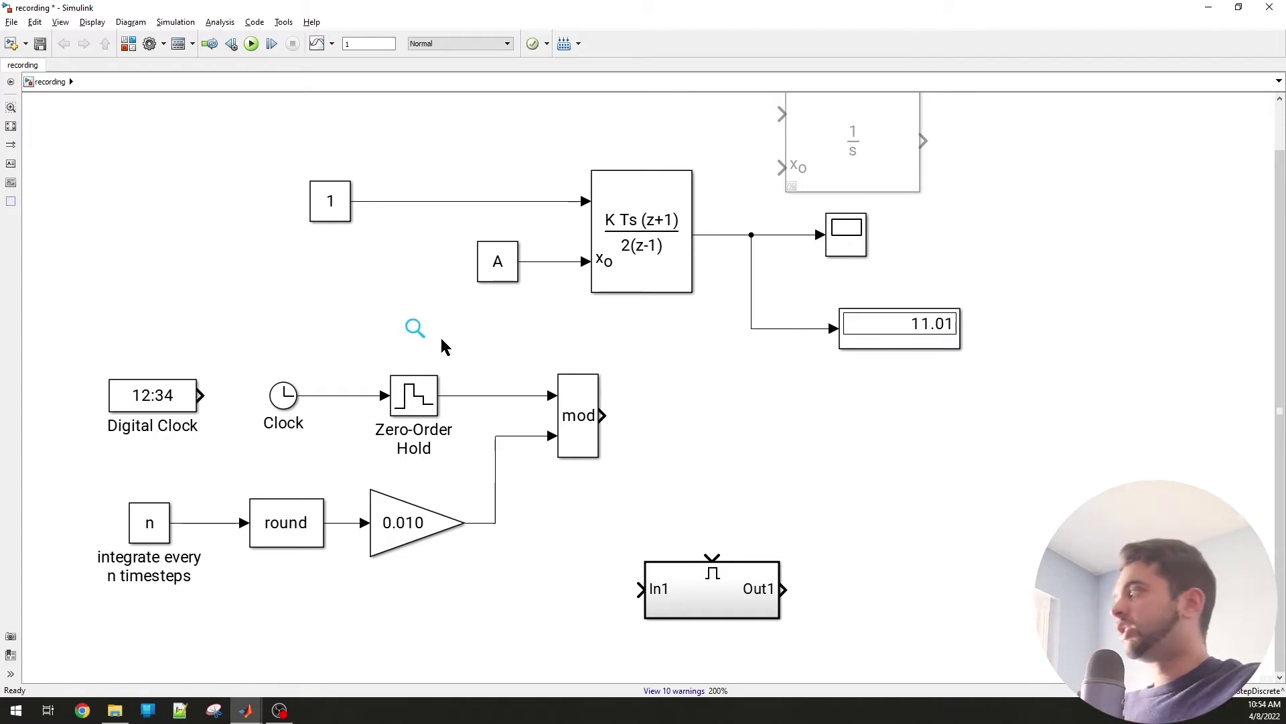
left_click(580, 414)
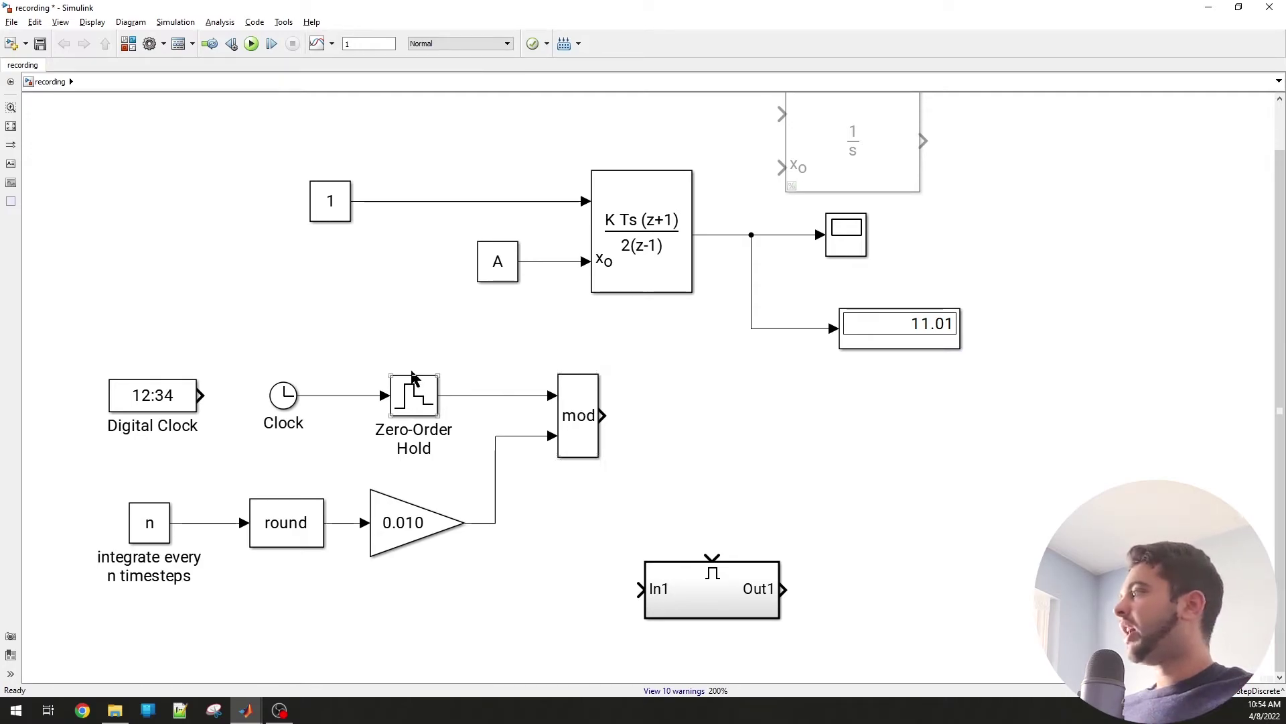
left_click_drag(305, 349, 460, 420)
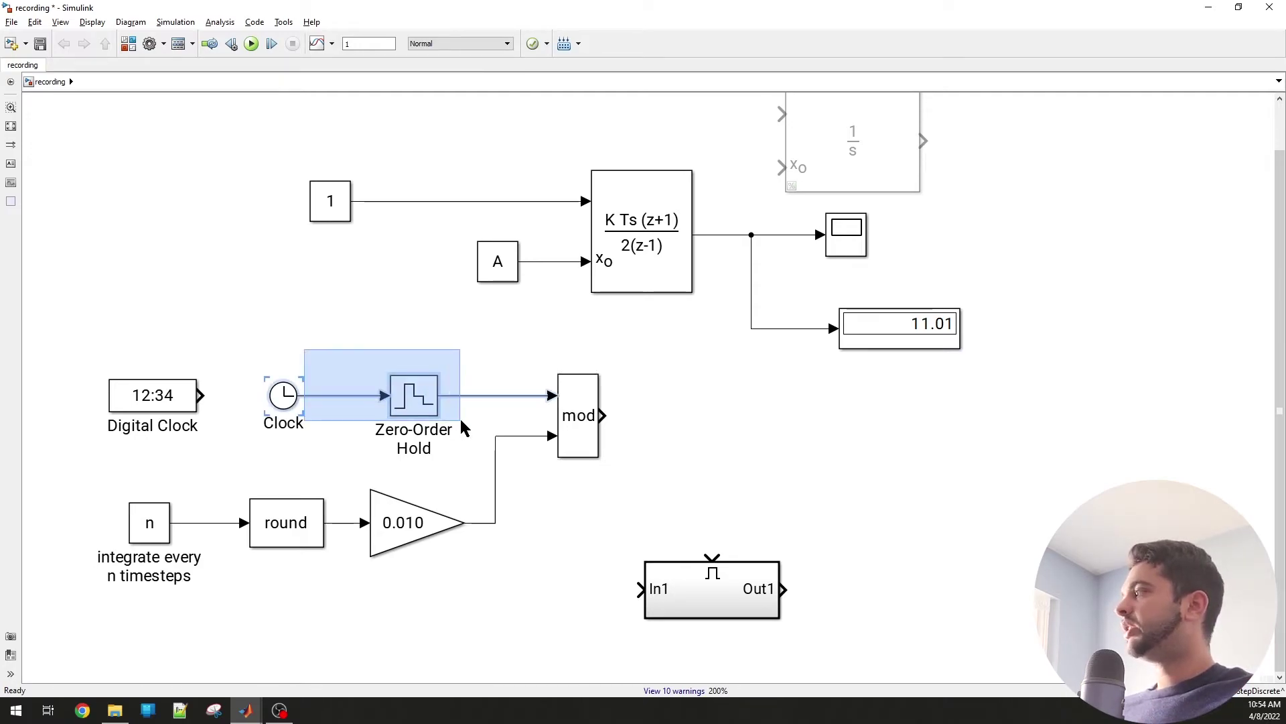
left_click(536, 374)
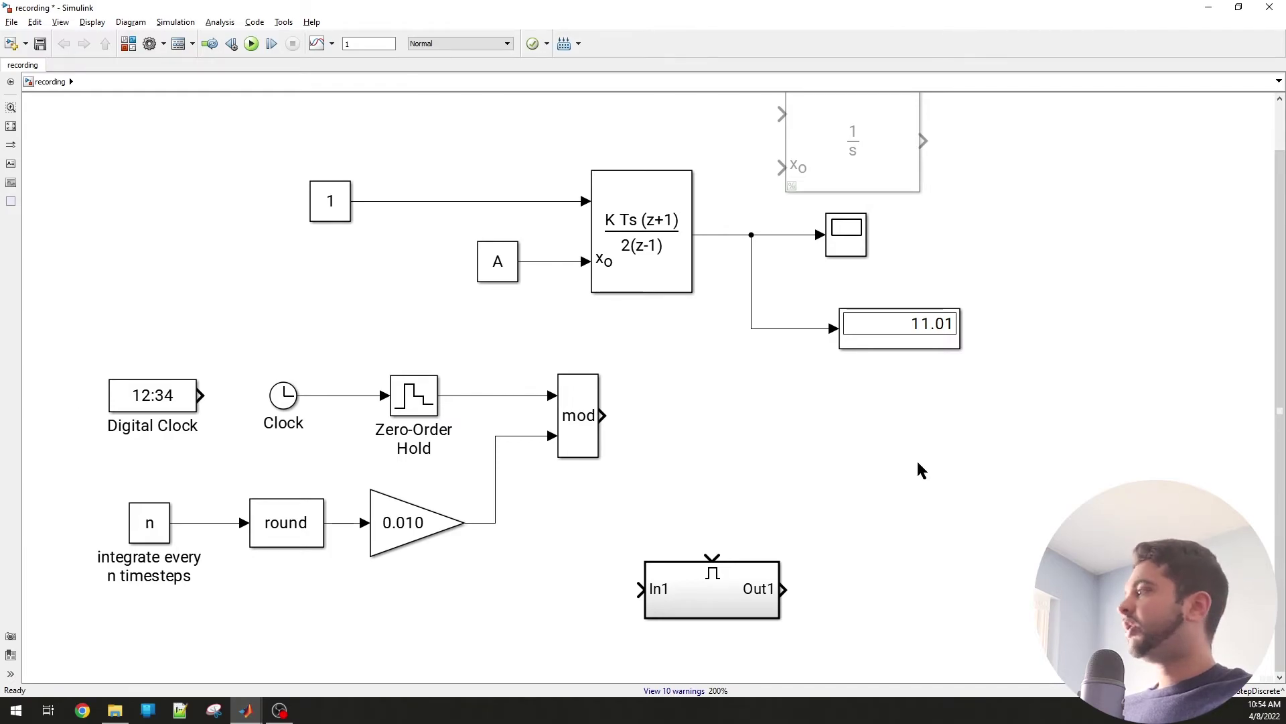
Step: Search the library for 'compare' and add a Compare To Constant block after mod
left_click(128, 44)
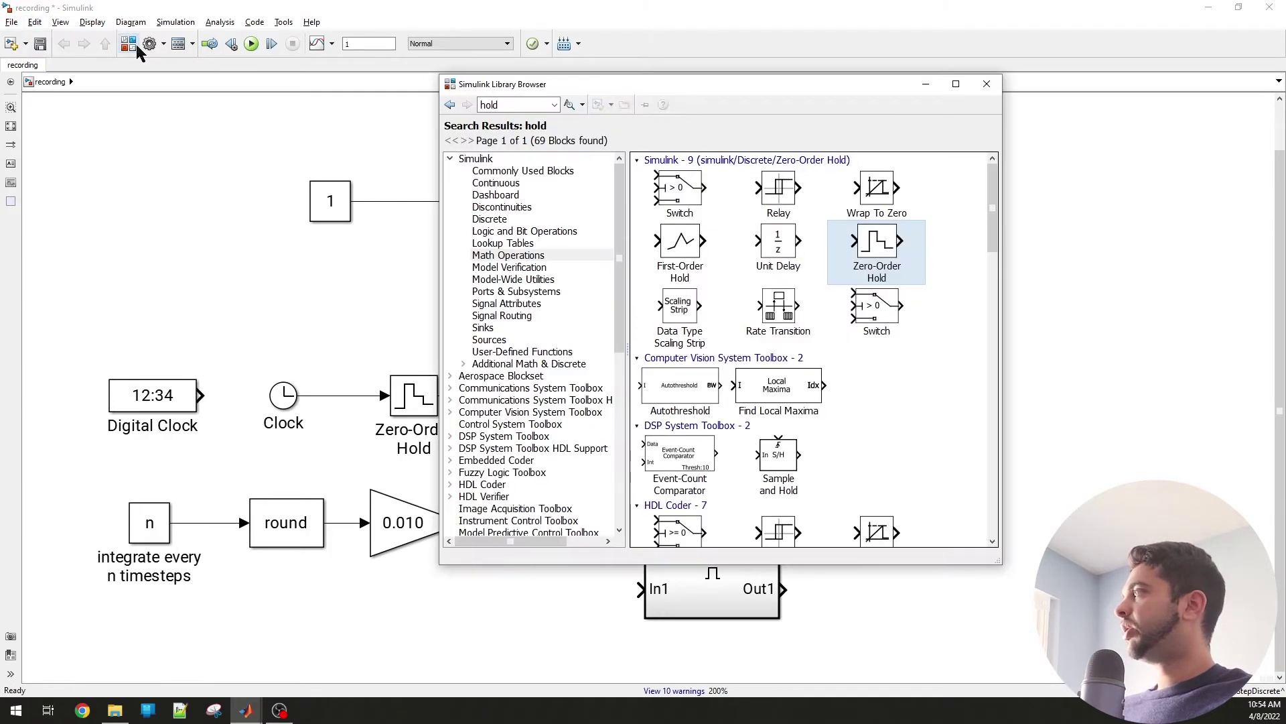
double_click(515, 105)
type("co")
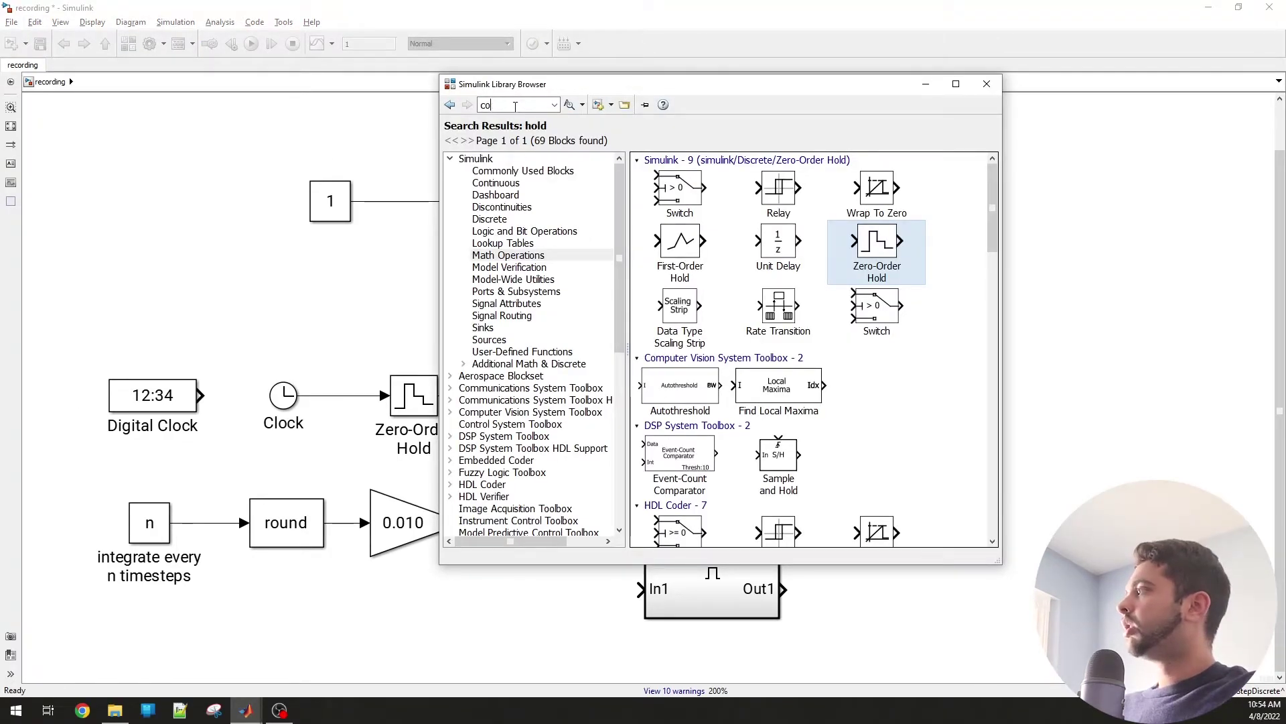
type("parempare")
key("Return")
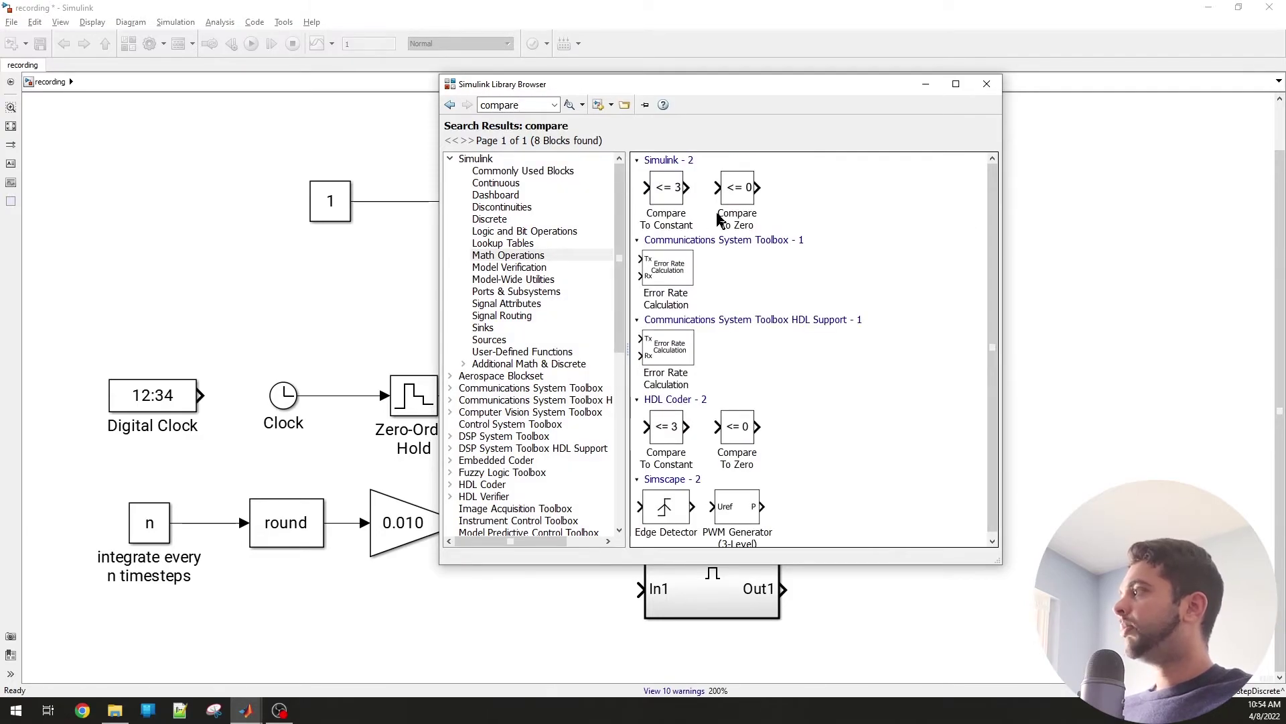
left_click_drag(666, 191, 689, 425)
Step: Set the comparison operator to == with constant value 0
double_click(675, 426)
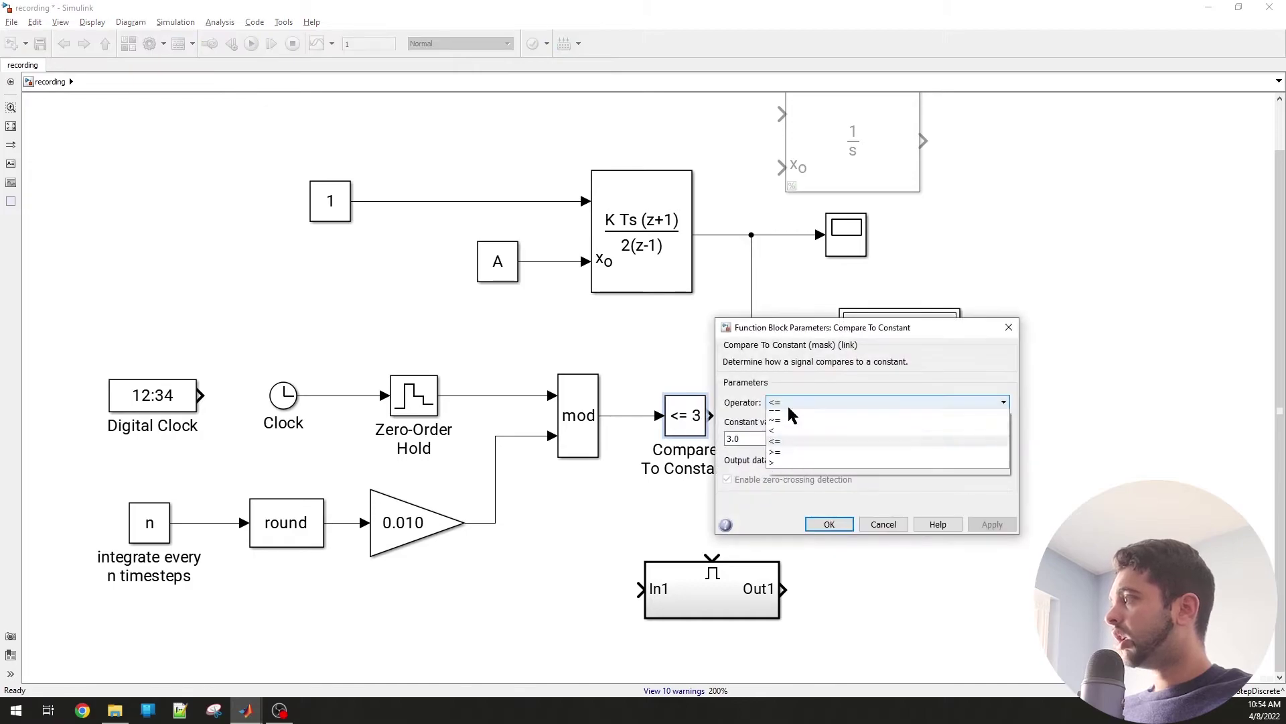
left_click(787, 410)
double_click(856, 435)
type("0")
left_click(835, 527)
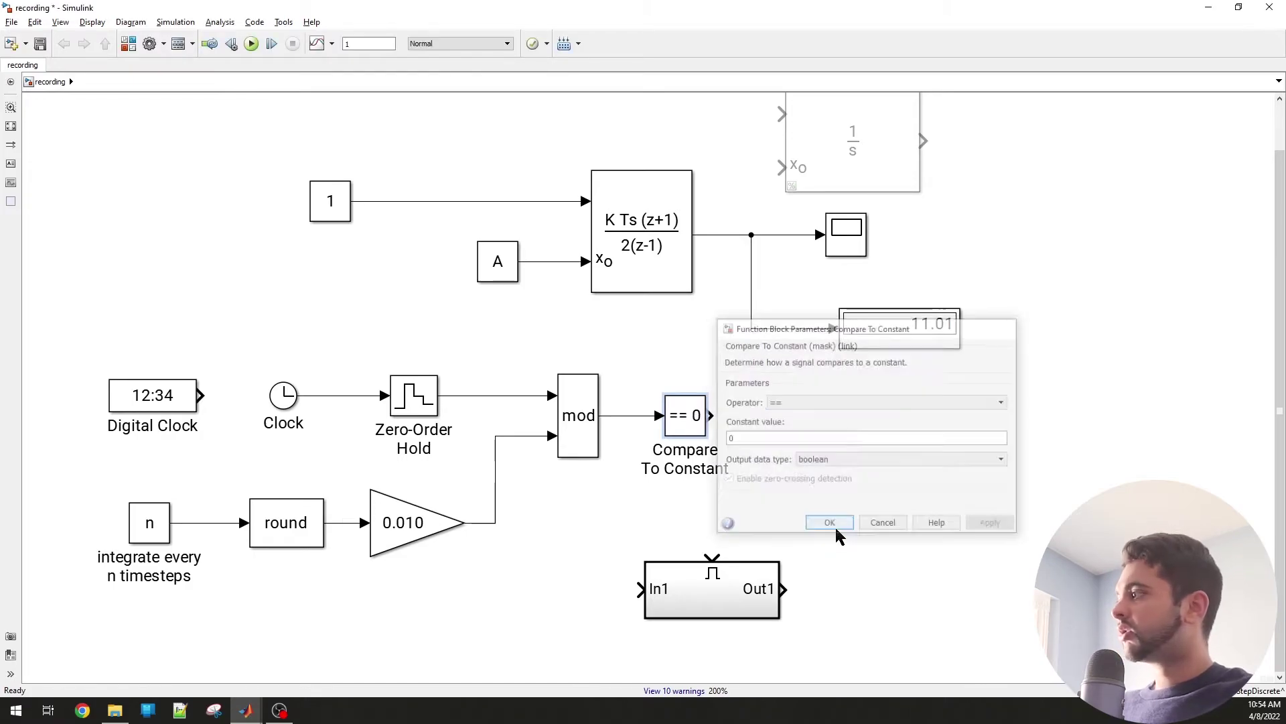
Step: Hide the comparison block's name label
right_click(675, 418)
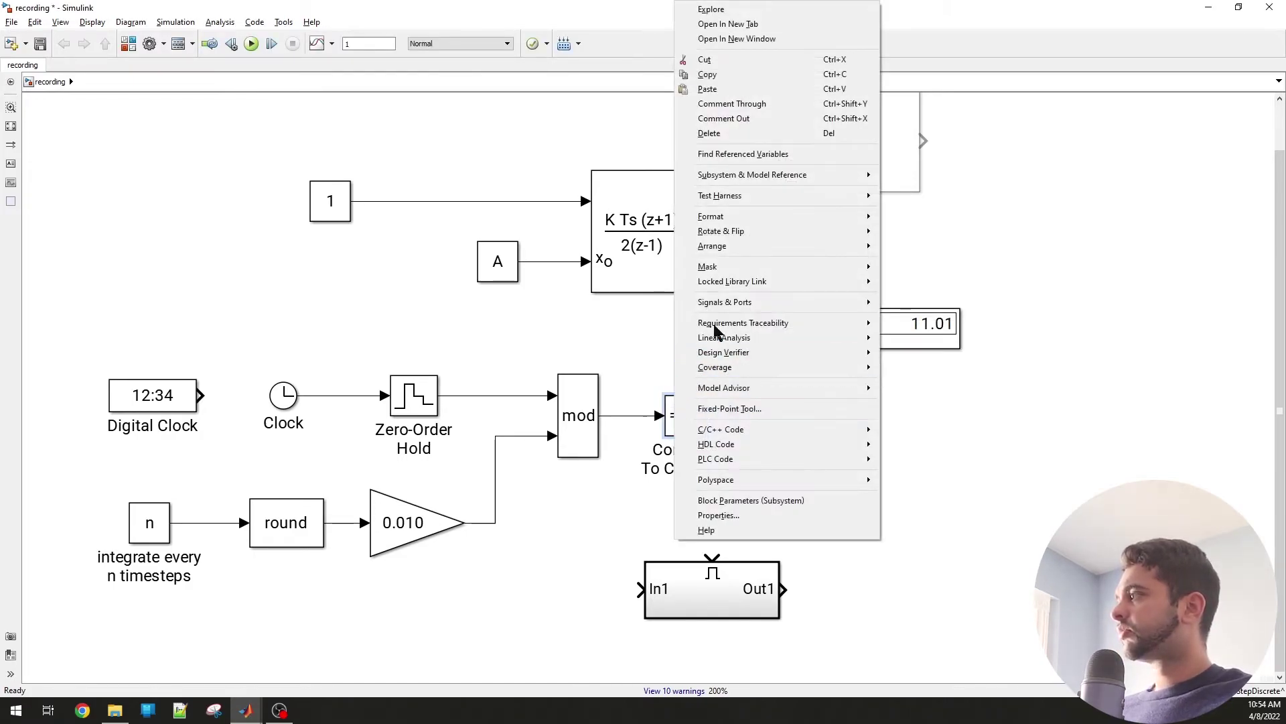
mouse_move(771, 218)
left_click(919, 289)
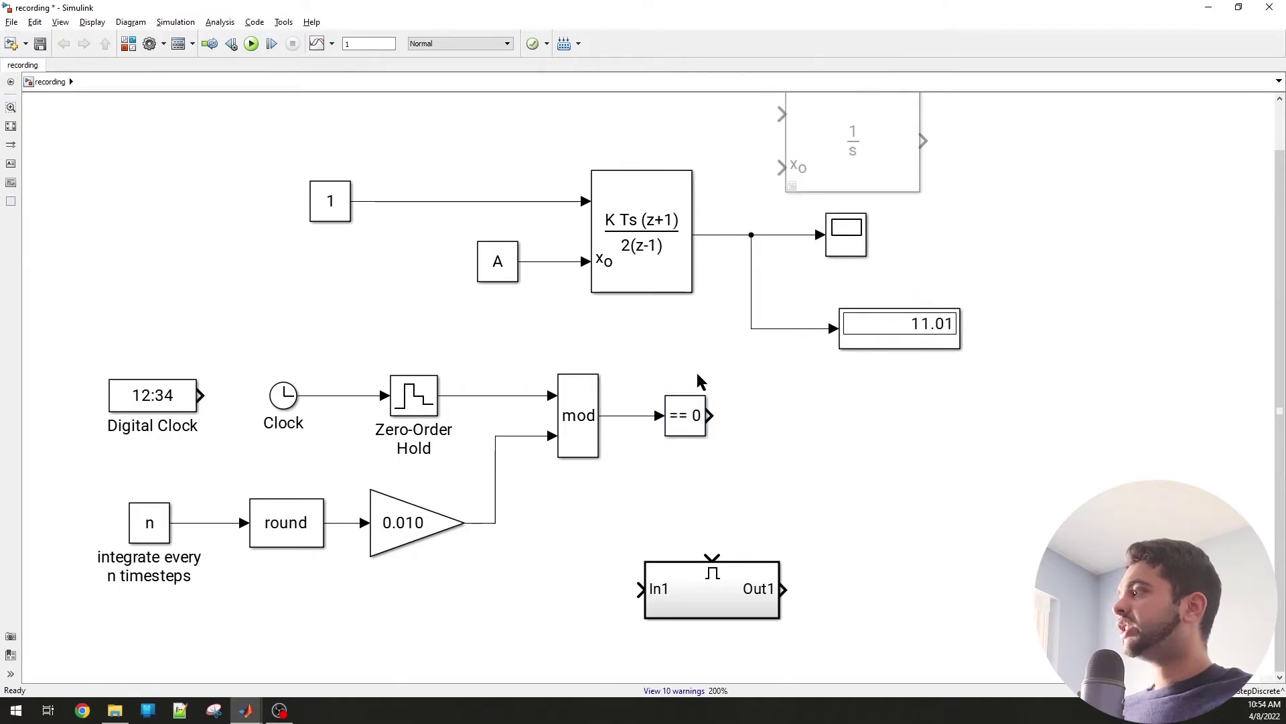
Step: Reposition the triggered subsystem and wire the == 0 output to its trigger port
left_click_drag(622, 389, 721, 445)
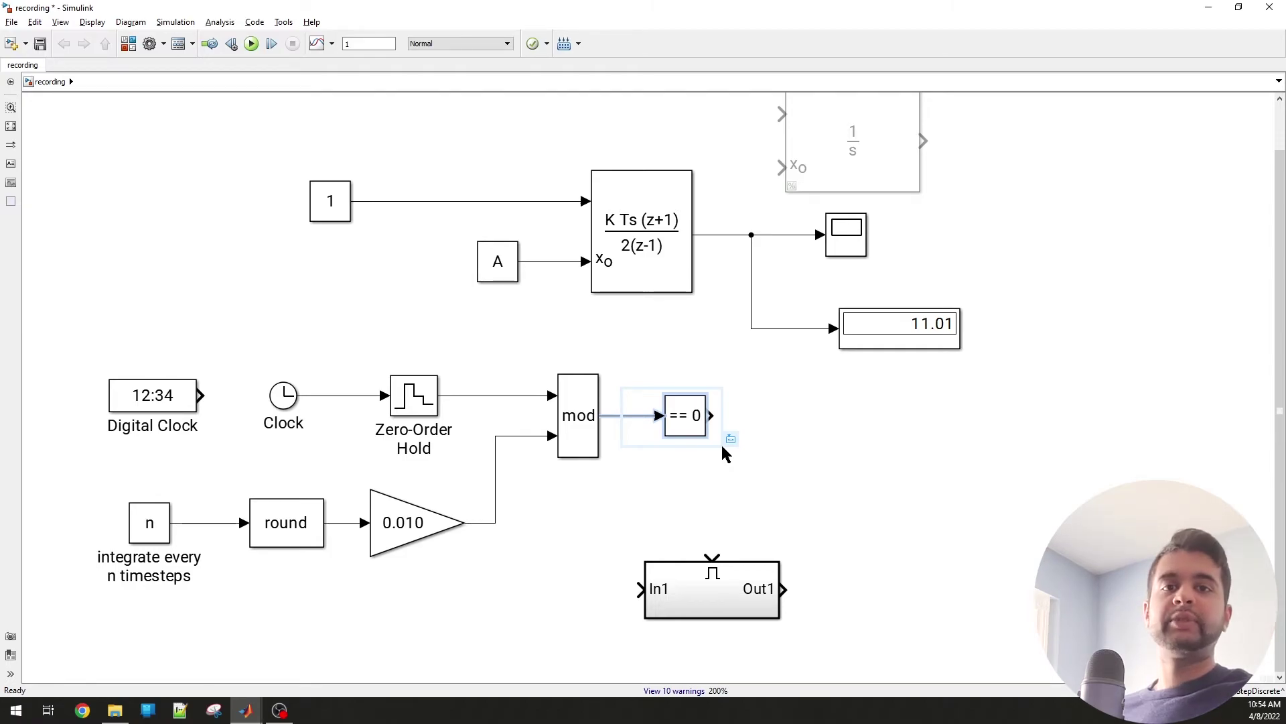
left_click_drag(741, 589, 827, 549)
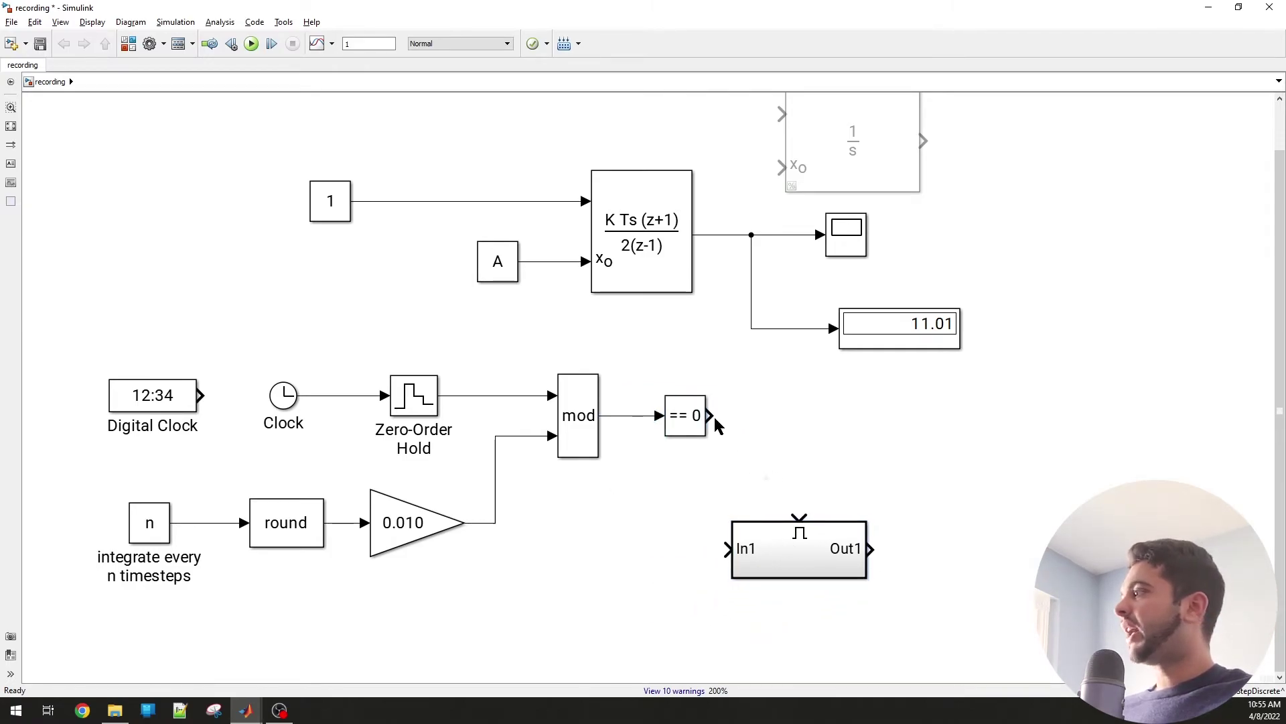
mouse_move(712, 418)
left_mouse_down()
mouse_move(781, 476)
mouse_move(770, 533)
mouse_move(506, 381)
mouse_move(525, 397)
left_mouse_up()
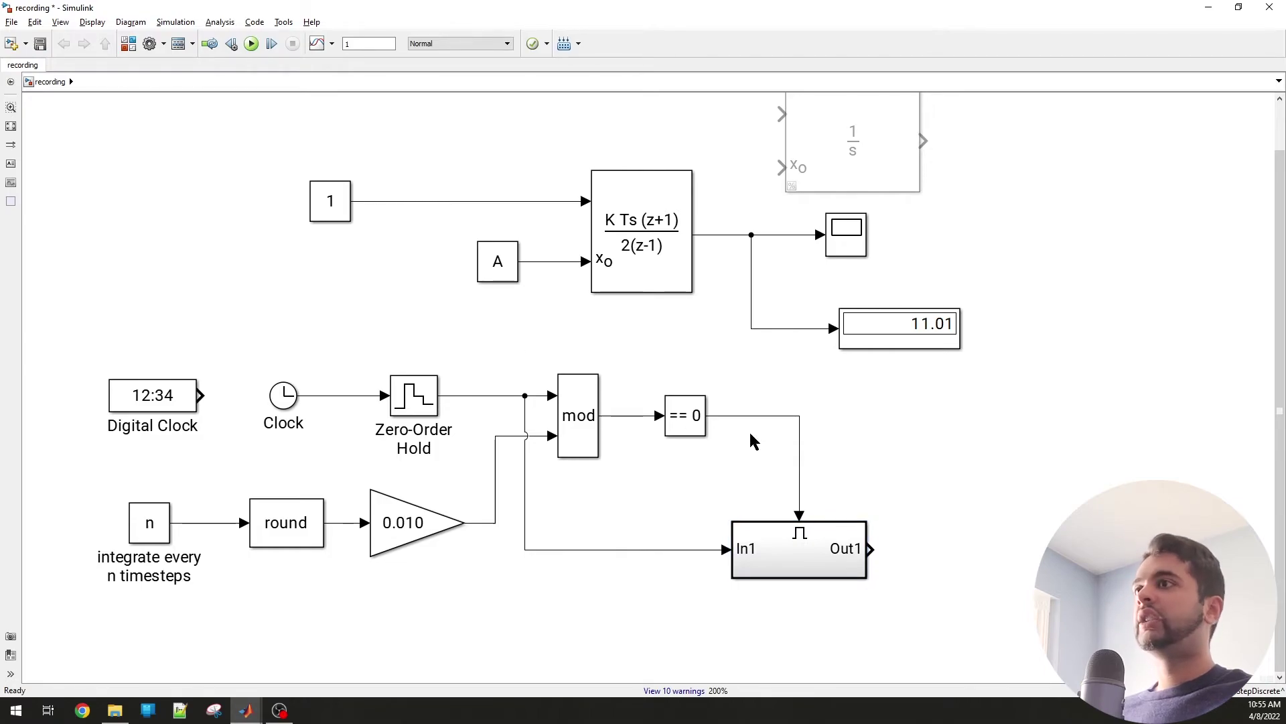
Step: Copy the discrete integrator and delete the old top group of demo blocks
scroll(839, 461, "down", 1)
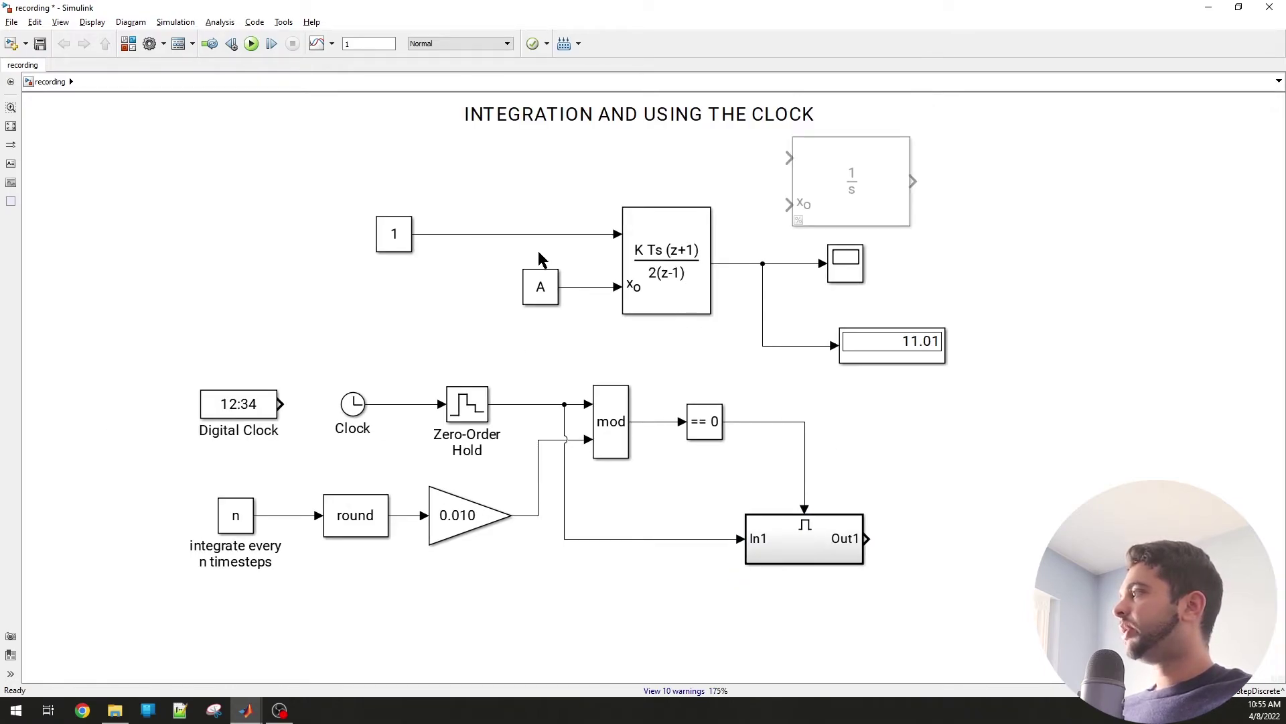
left_click_drag(700, 305, 1029, 350)
left_click_drag(359, 187, 905, 361)
key("Delete")
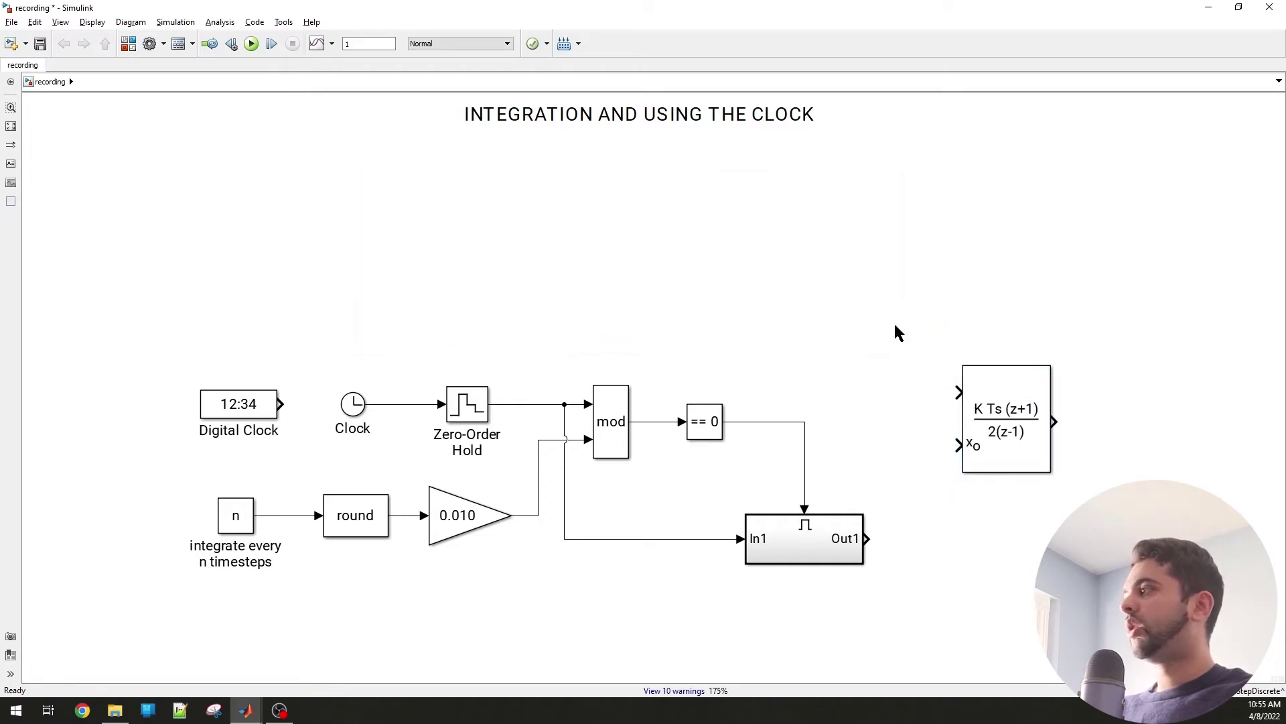
left_click_drag(1008, 407, 1035, 396)
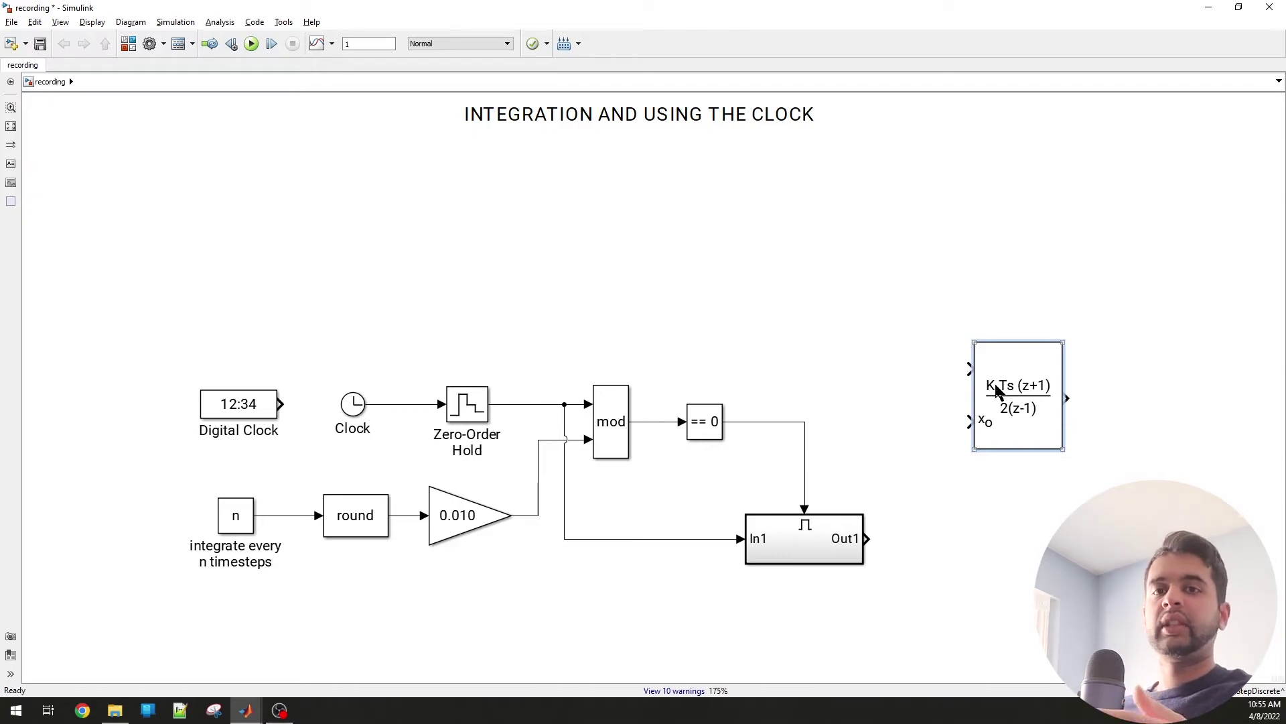
Step: Keep an external initial condition and set the integrator's External reset to rising
double_click(997, 392)
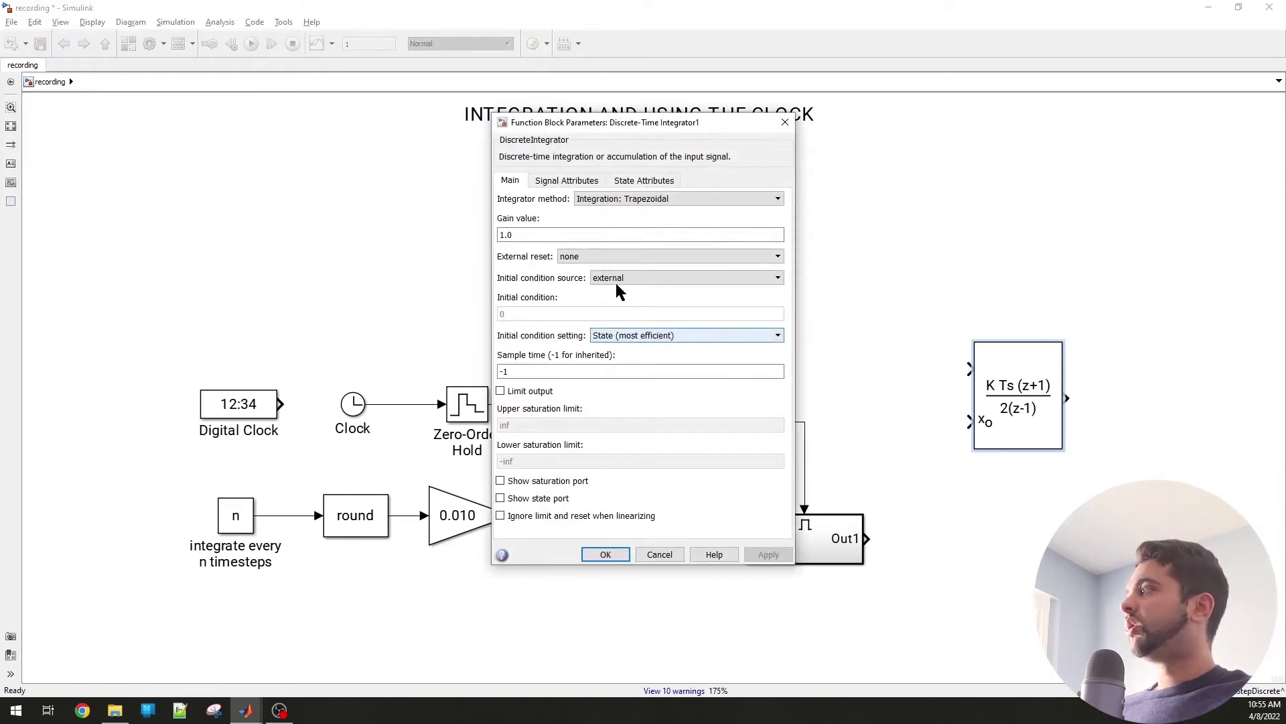
left_click(776, 277)
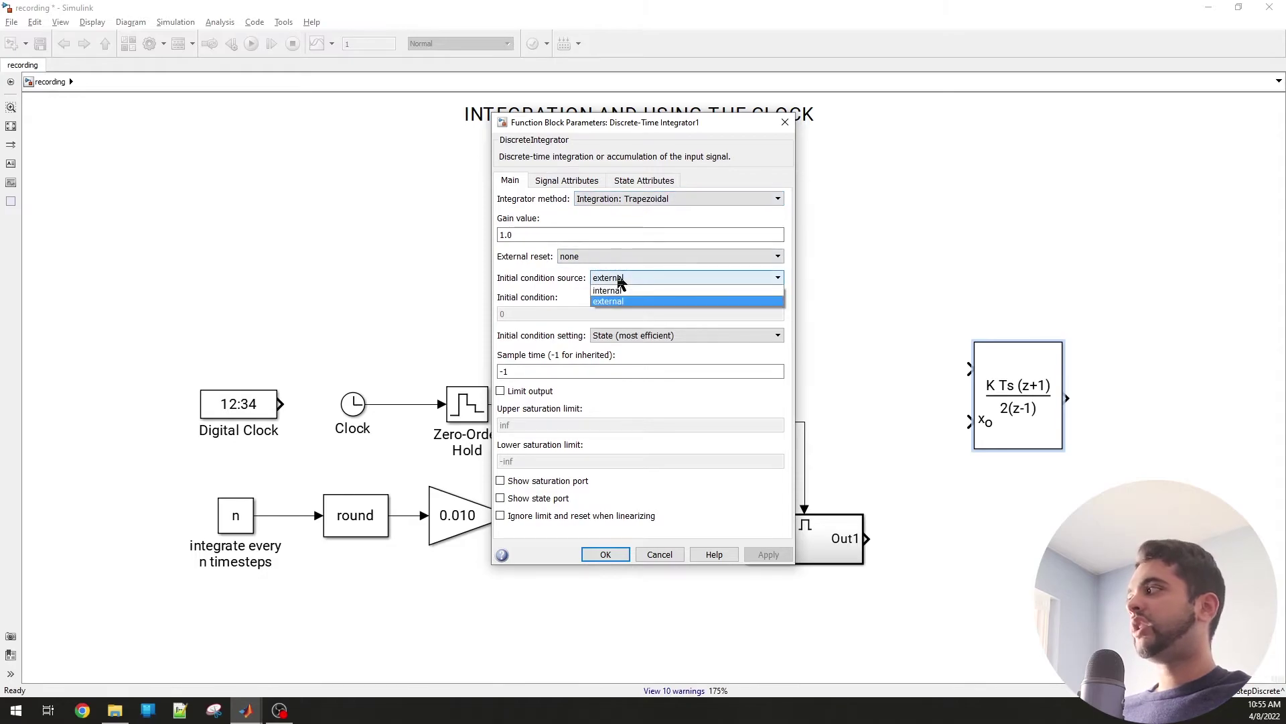
left_click(627, 231)
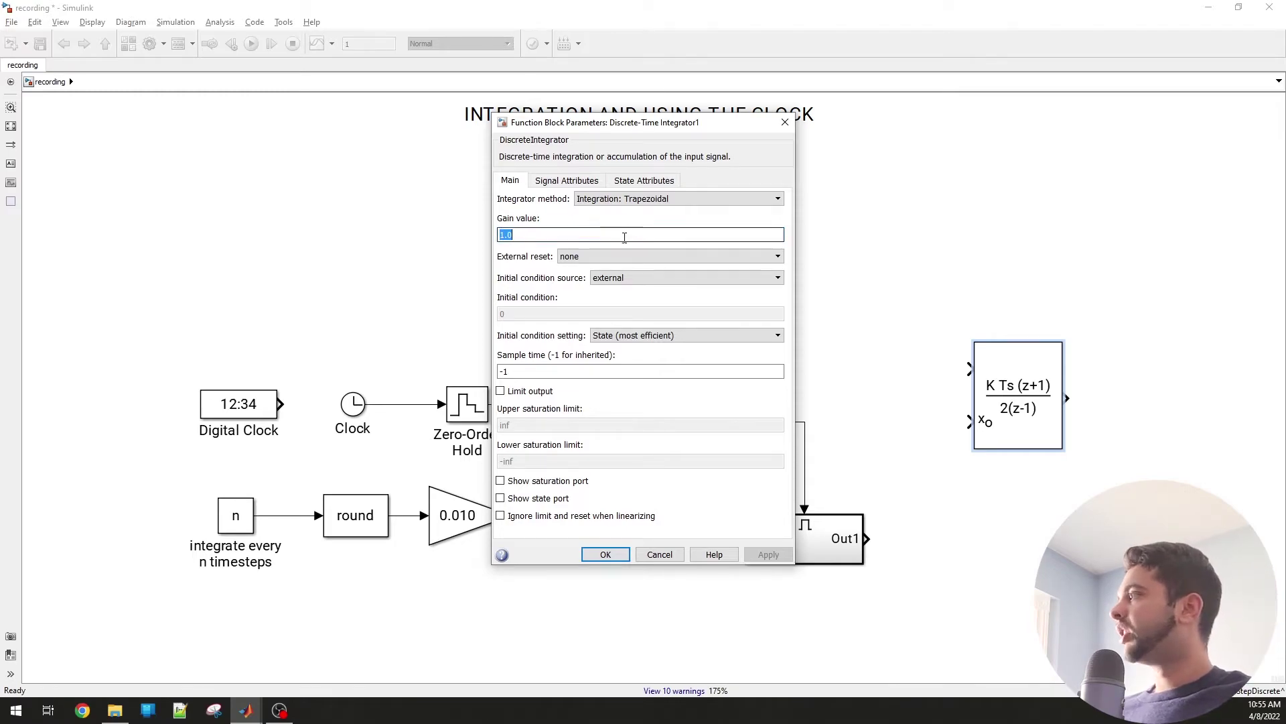
left_click(614, 256)
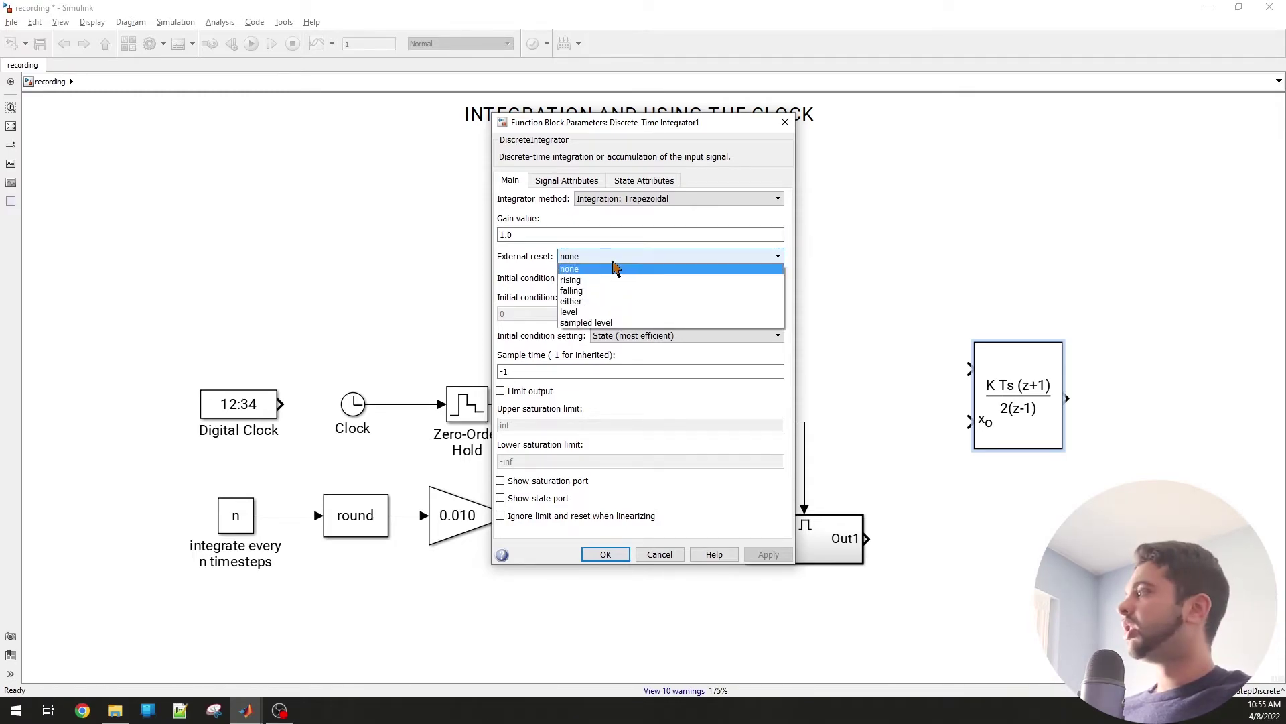
left_click(614, 273)
left_click(776, 549)
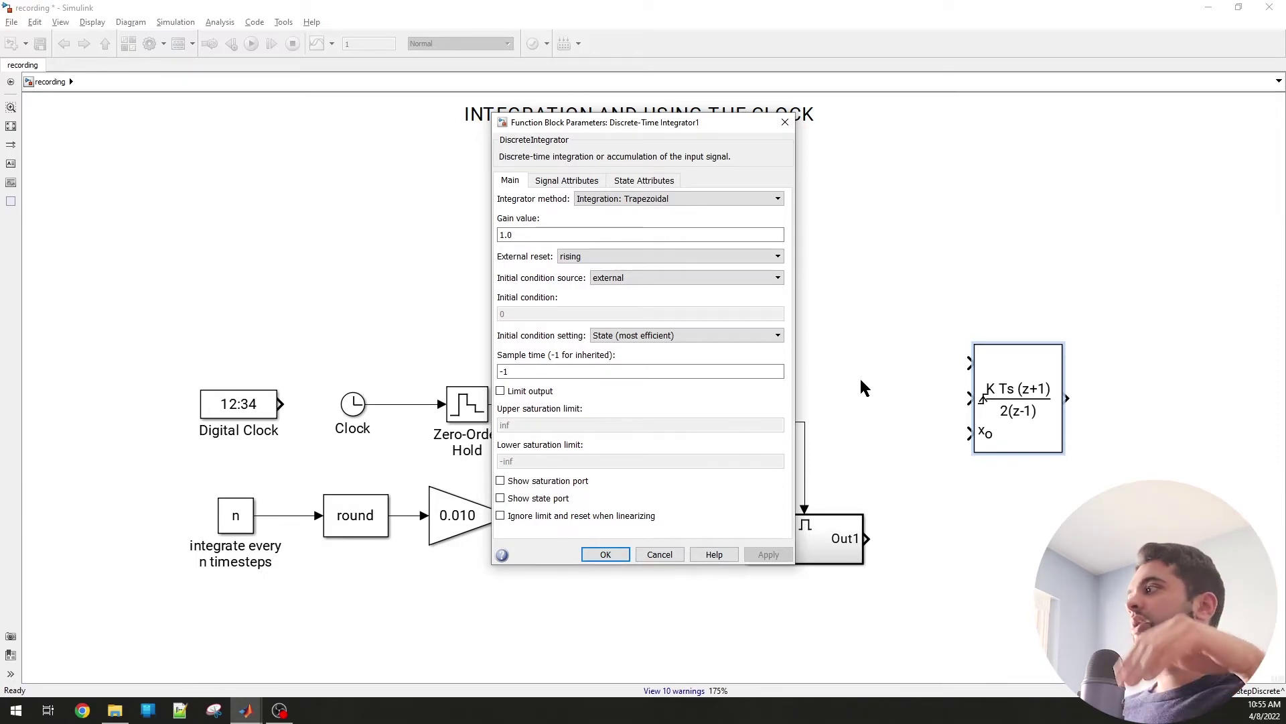
left_click(604, 555)
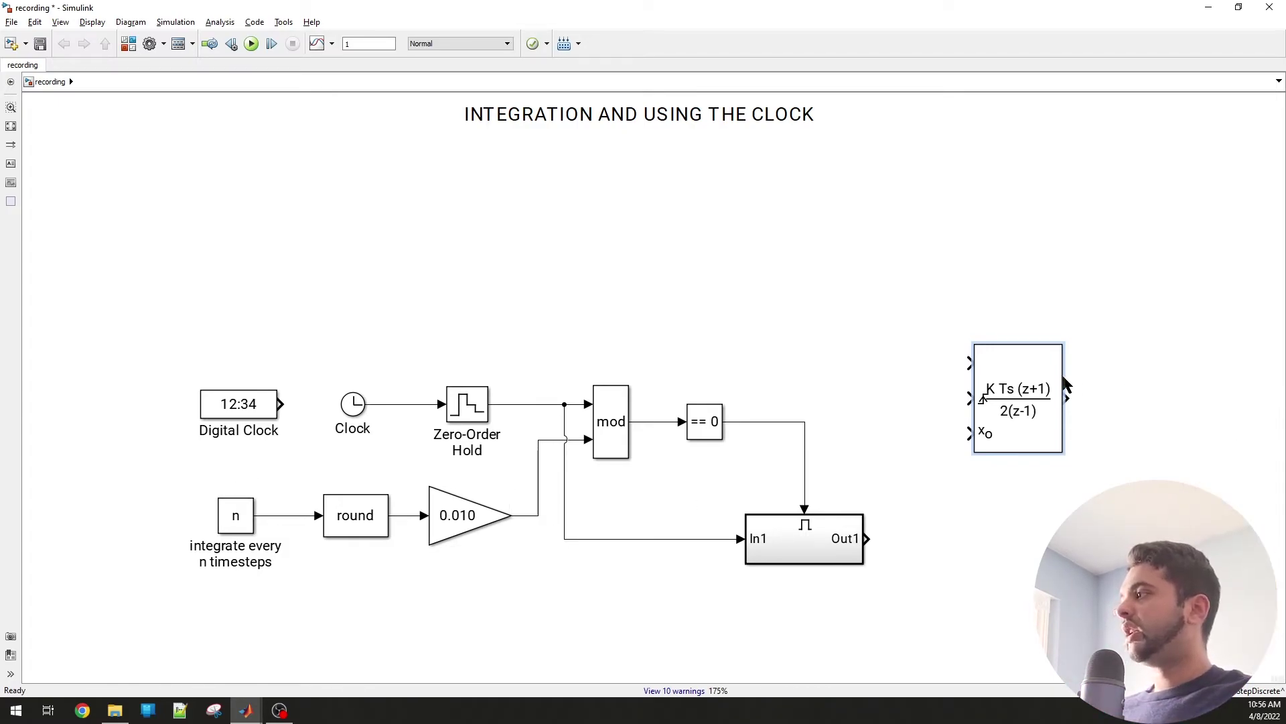
Step: Enlarge and reposition the integrator, then copy the n constant and label it 'I.C = 0'
left_click_drag(1063, 342, 1055, 392)
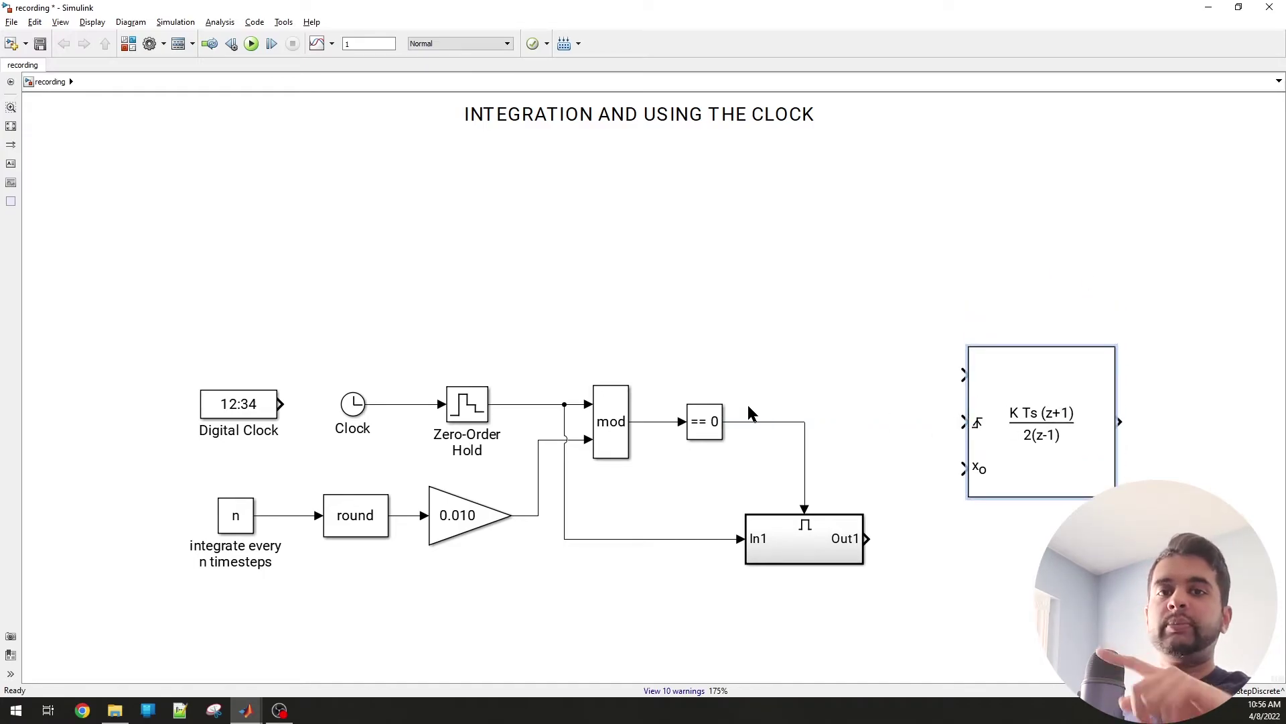
mouse_move(1015, 422)
left_mouse_down()
mouse_move(1020, 351)
mouse_move(795, 388)
mouse_move(804, 421)
left_mouse_up()
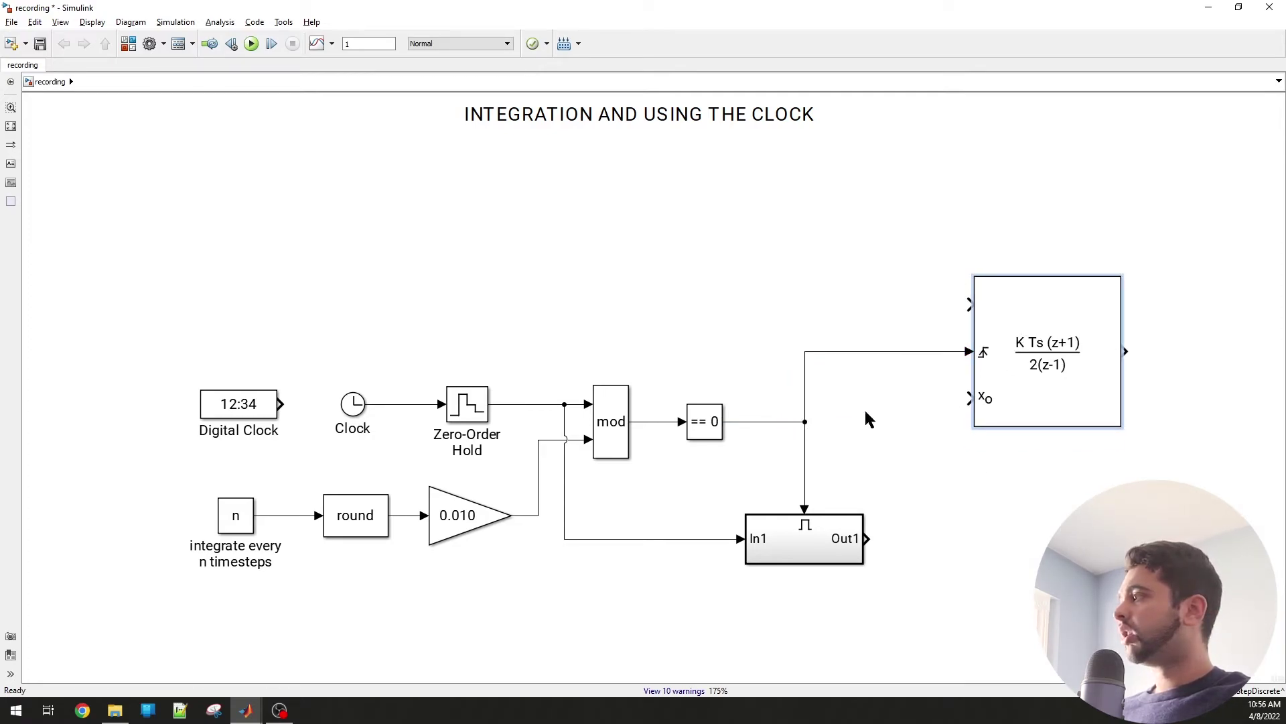
left_click_drag(225, 511, 796, 255)
left_click_drag(683, 310, 770, 329)
key("BackSpace")
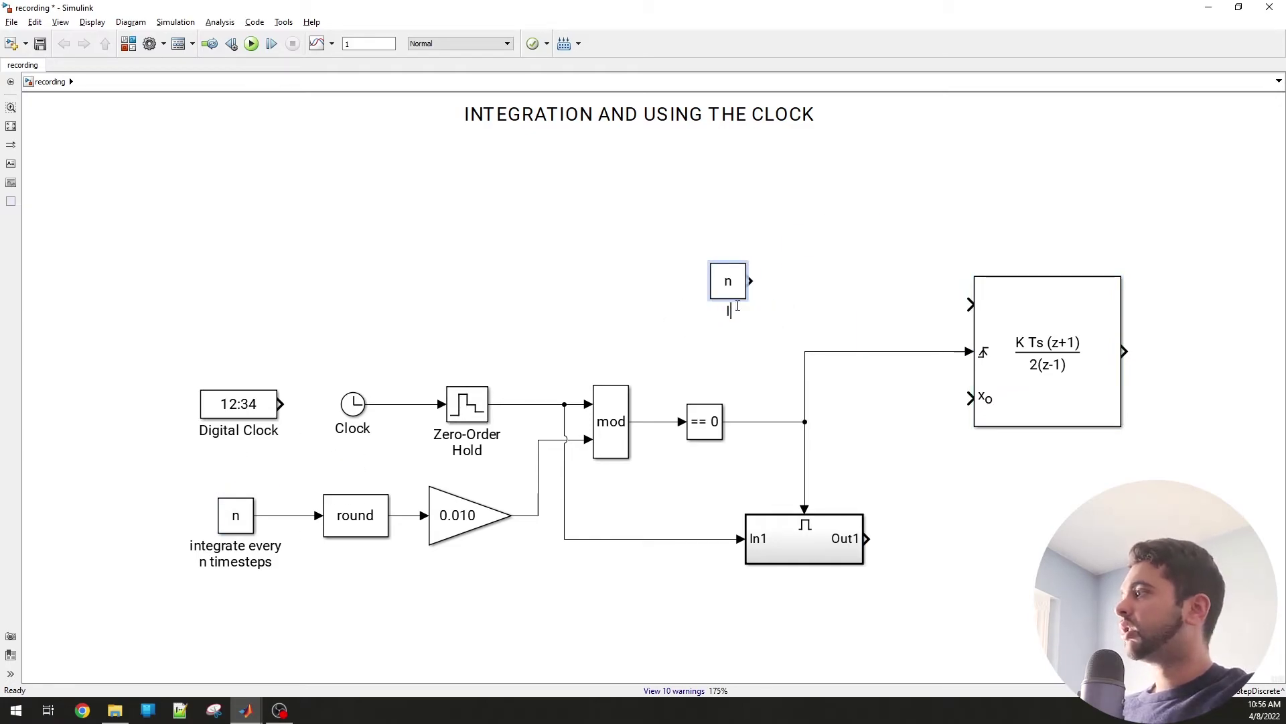
type("I.C = 1")
key("BackSpace")
key("BackSpace")
key("BackSpace")
key("BackSpace")
type("= 0")
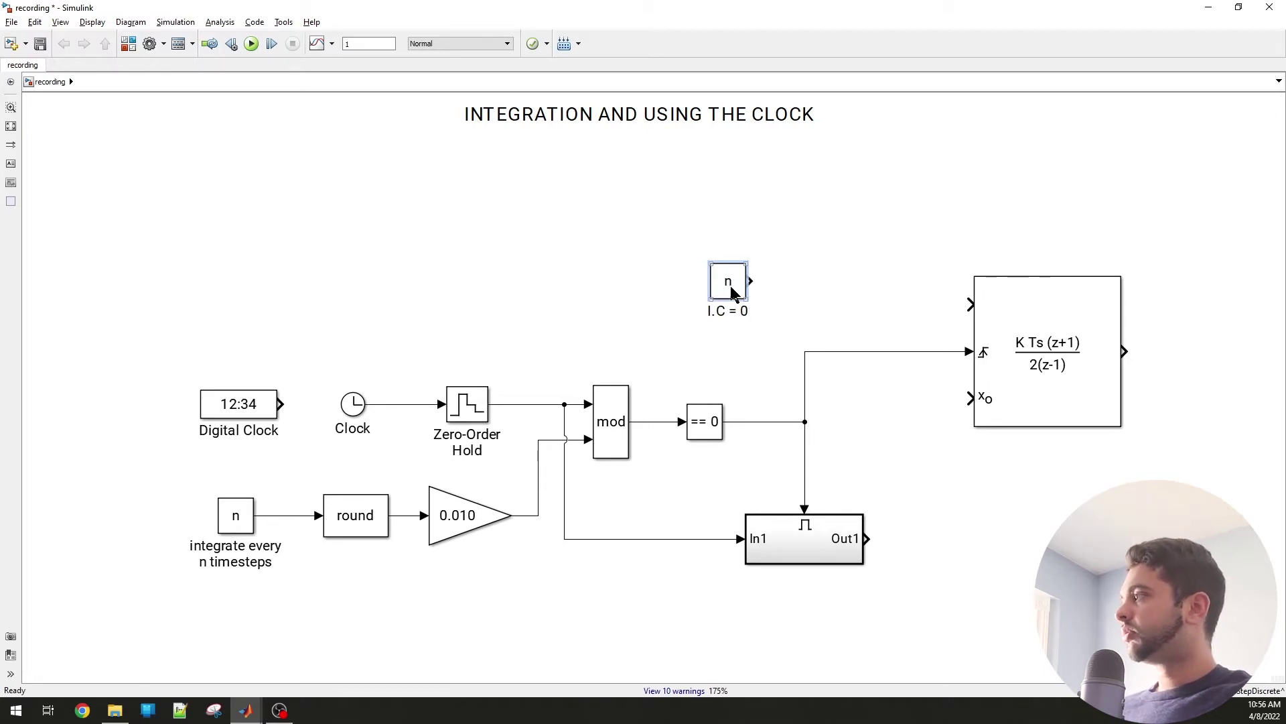
Step: Set the I.C constant to 0 and wire it to the integrator's x0 input
double_click(729, 284)
type("0")
key("Return")
left_click_drag(730, 298, 878, 415)
left_click(896, 406)
Step: Duplicate it as a 'signal = 1' constant with value 1, aligned with the integrator
key("ctrl+c")
key("ctrl+v")
left_click_drag(762, 275, 775, 308)
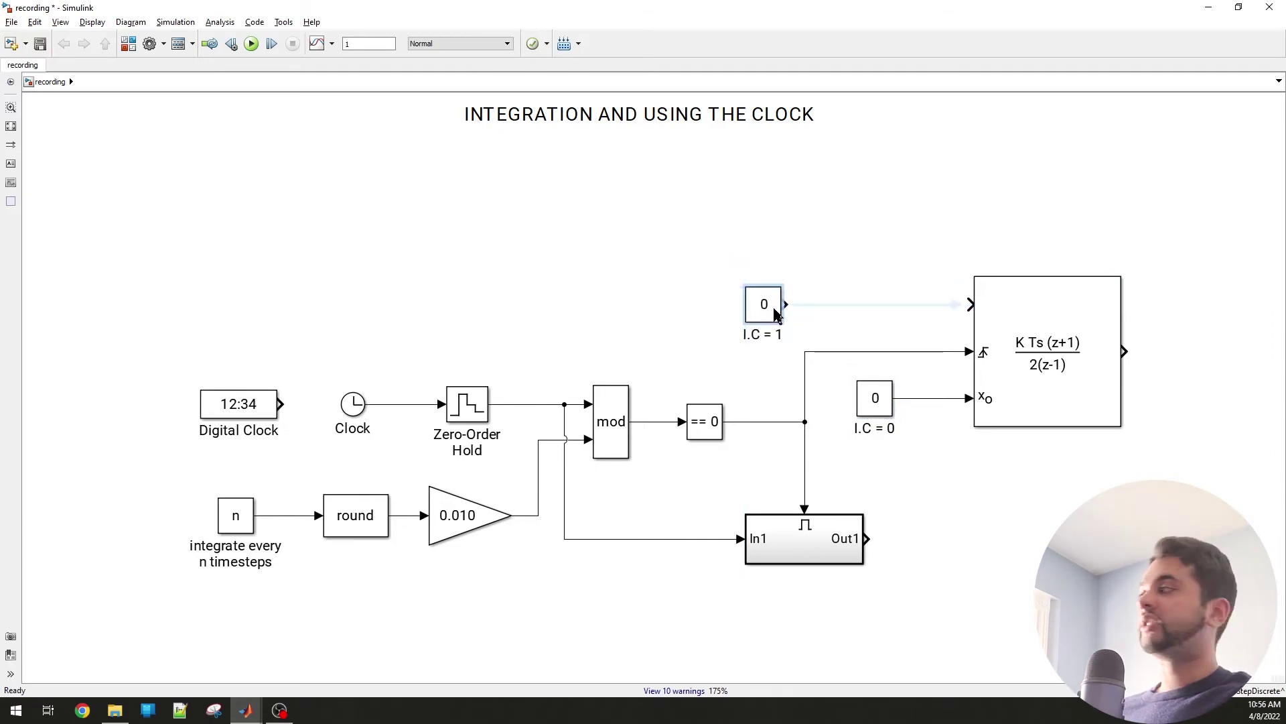
double_click(765, 334)
type("signal = 1")
double_click(763, 304)
left_click(904, 424)
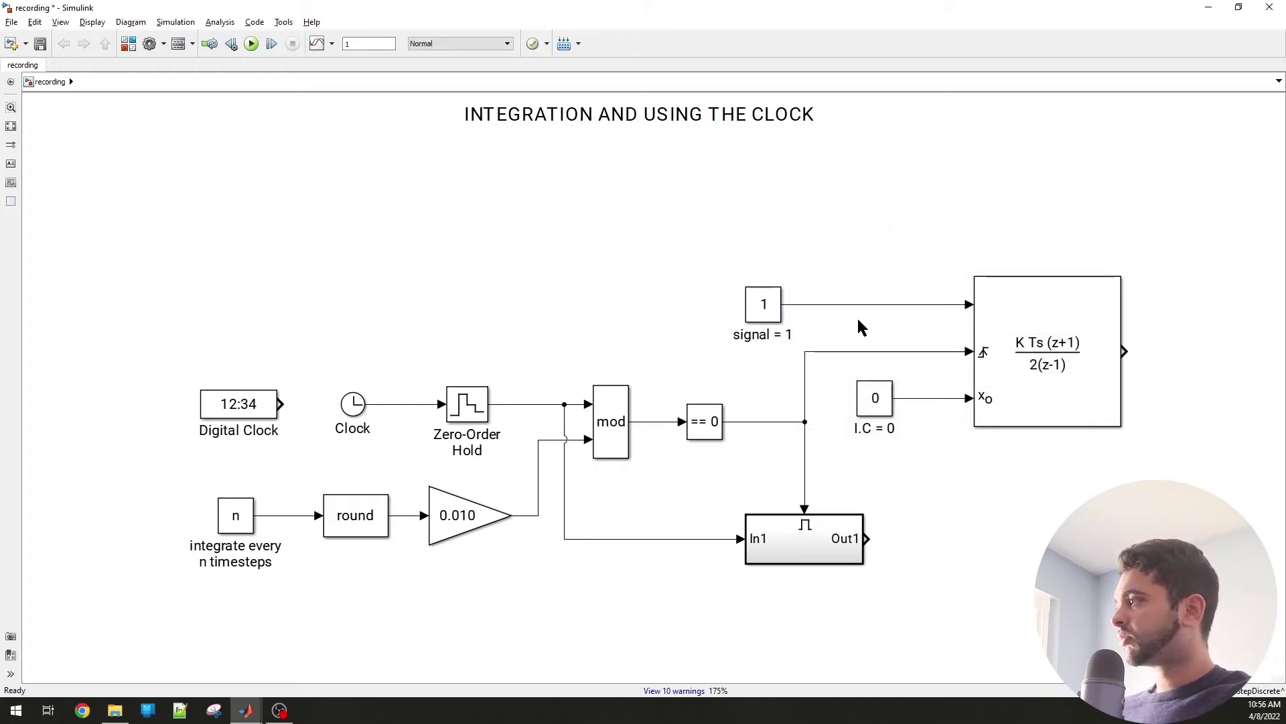
left_click_drag(759, 319, 870, 313)
left_click(819, 245)
Step: Add a Scope block from the Sinks library to the diagram
double_click(484, 261)
key("Escape")
left_click(127, 43)
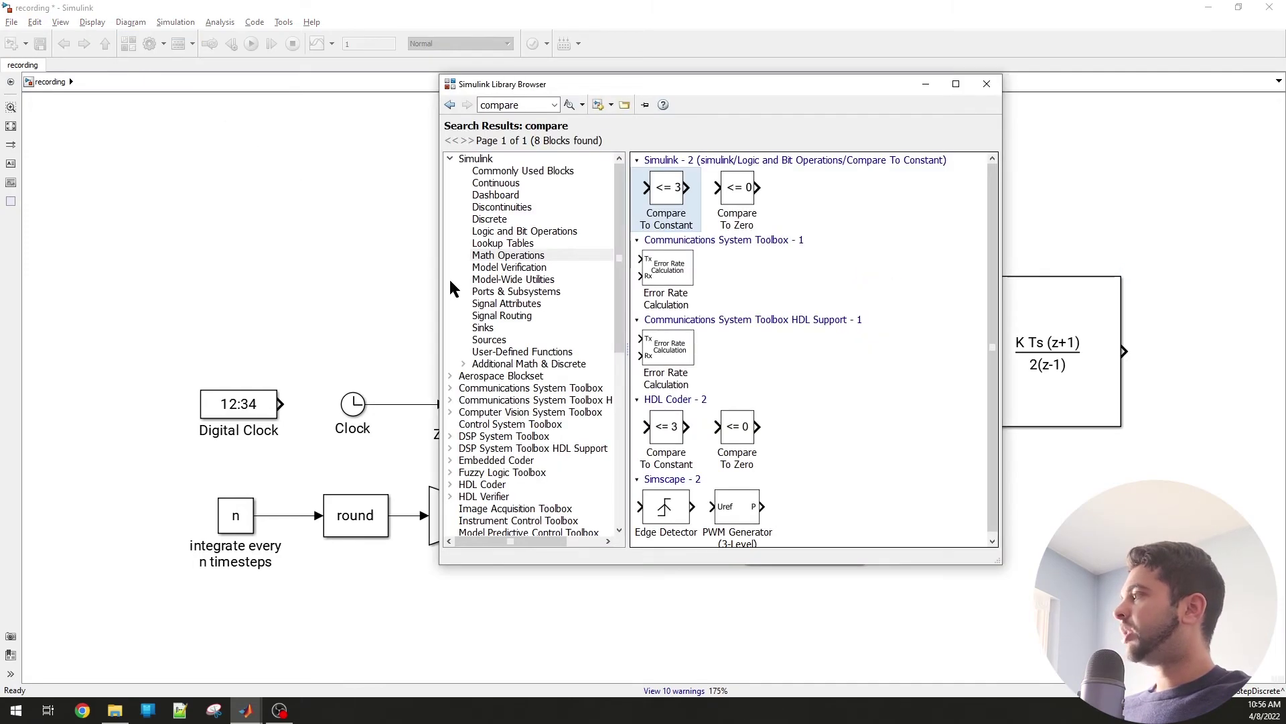
left_click(482, 327)
mouse_move(683, 240)
left_mouse_down()
mouse_move(333, 281)
mouse_move(781, 317)
mouse_move(700, 330)
mouse_move(778, 421)
left_mouse_up()
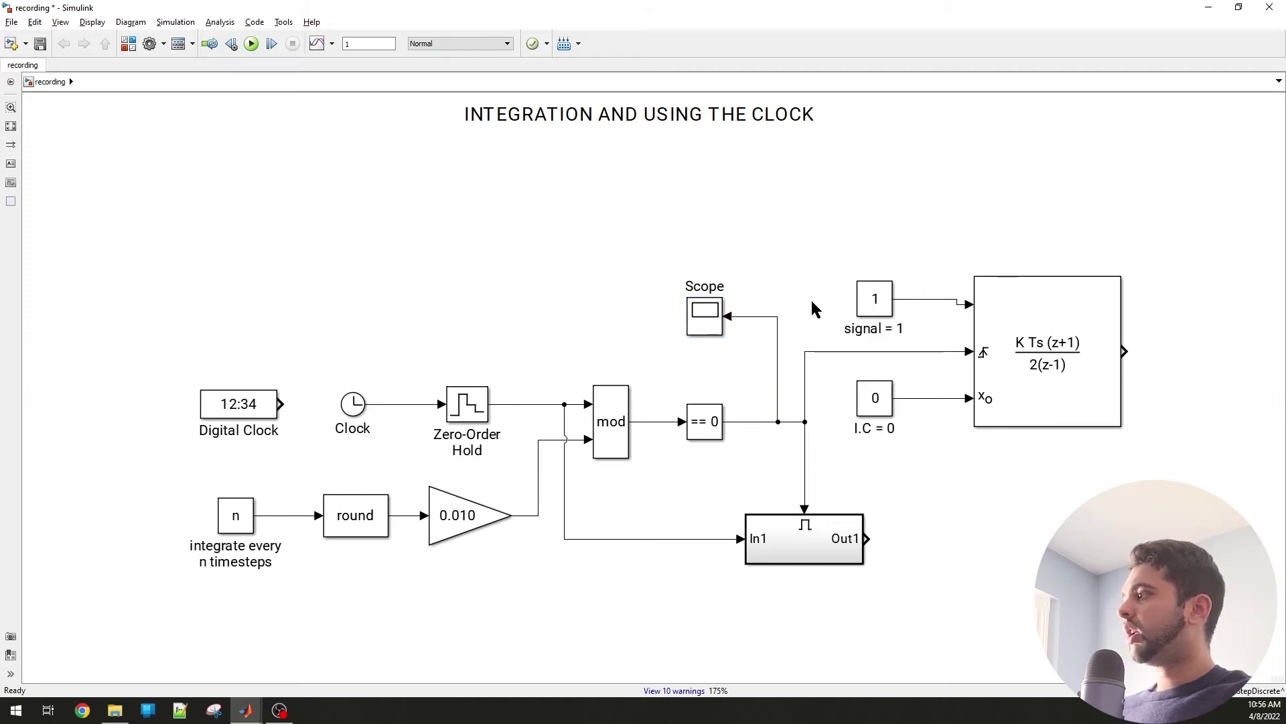
Step: Copy it as a flipped Scope1 wired to the subsystem's Out1
left_click_drag(705, 309, 965, 540)
key("ctrl+i")
left_click_drag(868, 539, 942, 538)
left_click_drag(883, 295, 875, 301)
left_click(1102, 352)
Step: Move the Digital Clock up and connect a Scope2 copy to the integrator output
scroll(1005, 475, "down", 2)
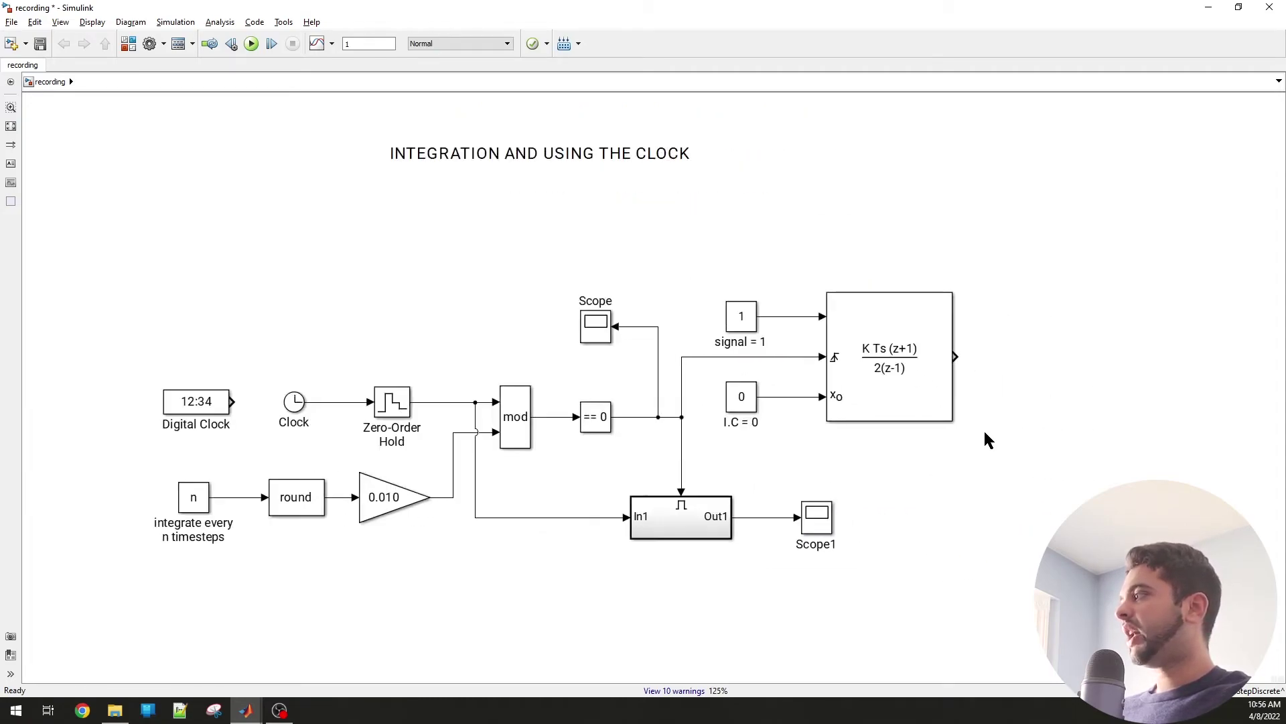
scroll(991, 435, "up", 2)
left_click_drag(37, 335, 678, 583)
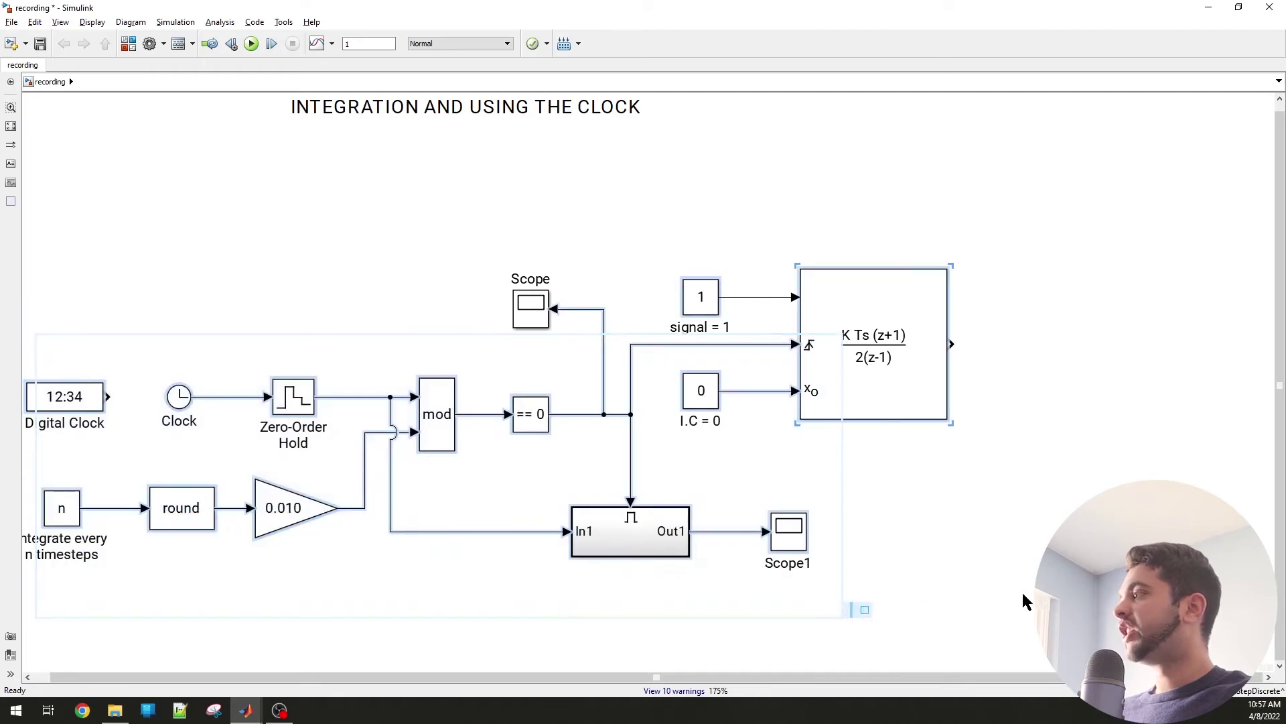
left_click_drag(121, 405, 167, 212)
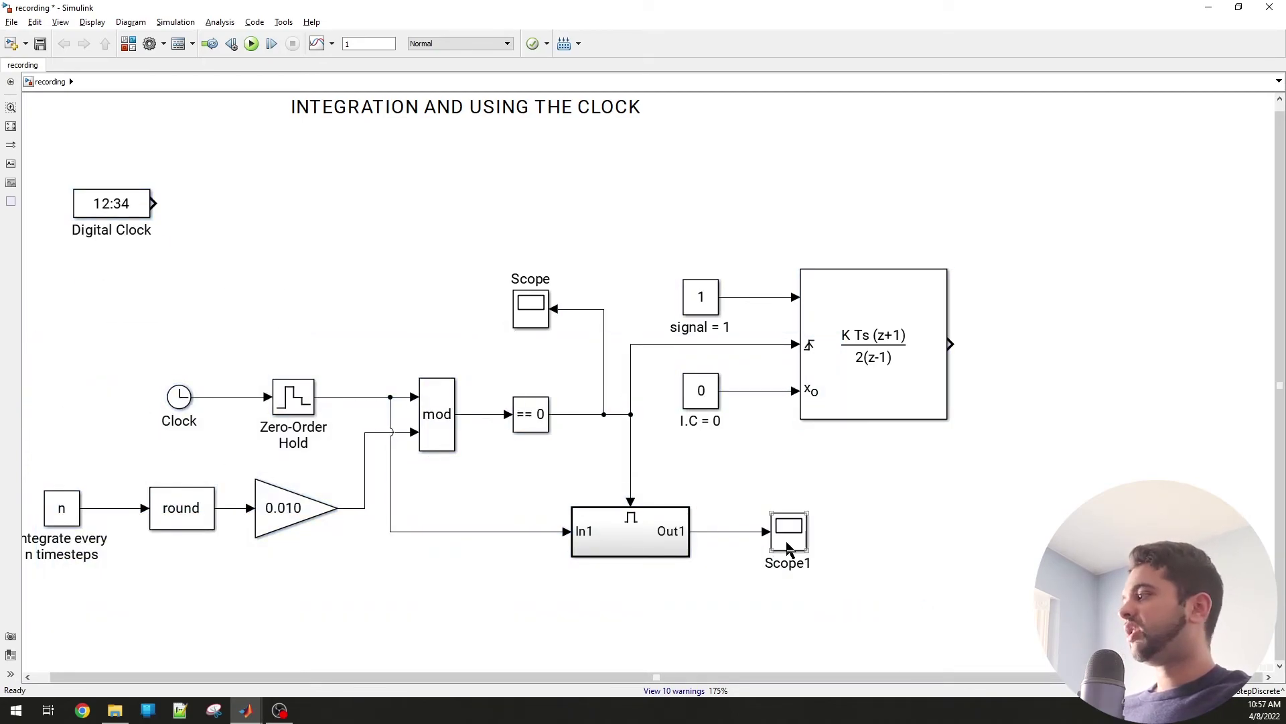
left_click_drag(802, 548, 1051, 343)
left_click(951, 345)
Step: Review the integrator settings, fit the diagram, and run the simulation
double_click(902, 325)
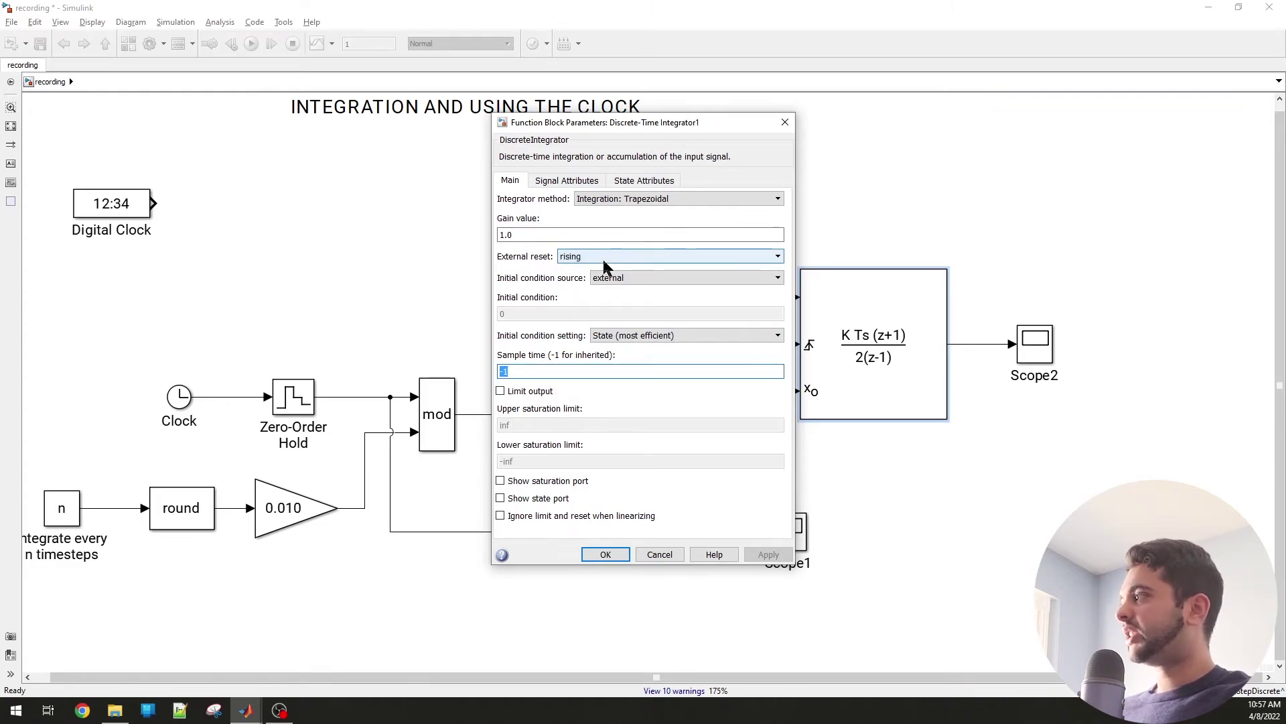
left_click(605, 554)
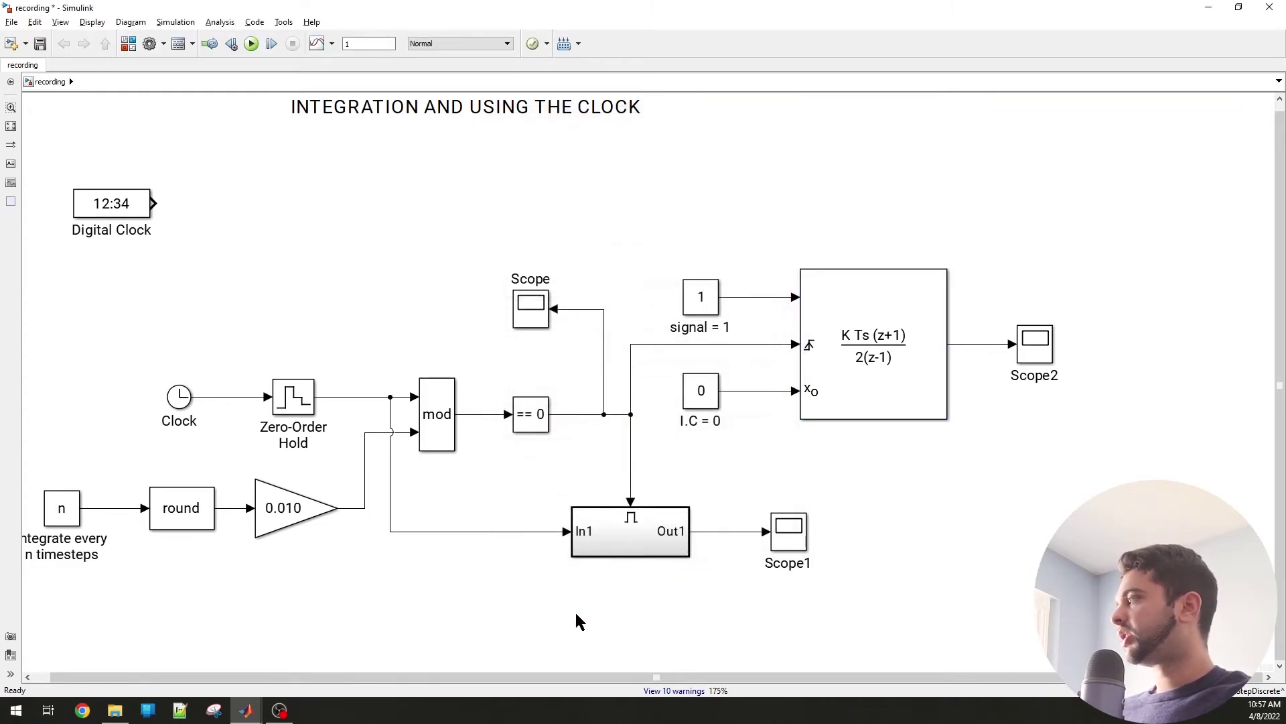
key("space")
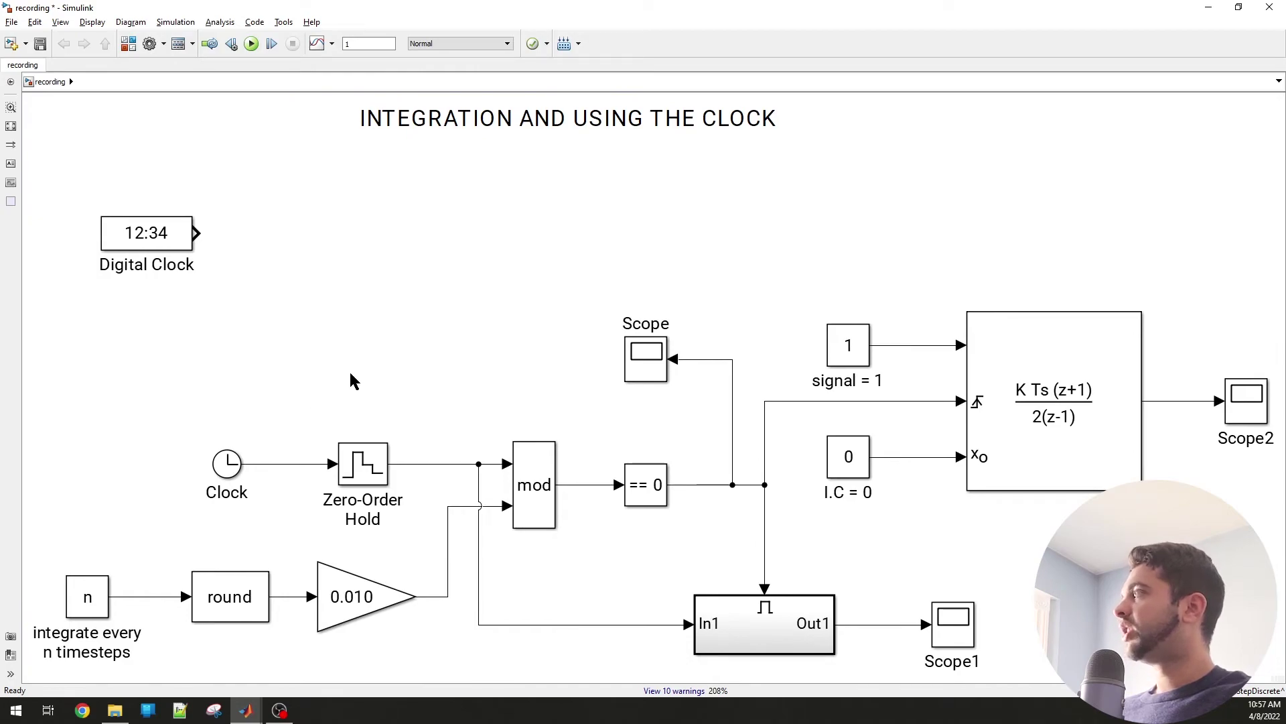
left_click(252, 45)
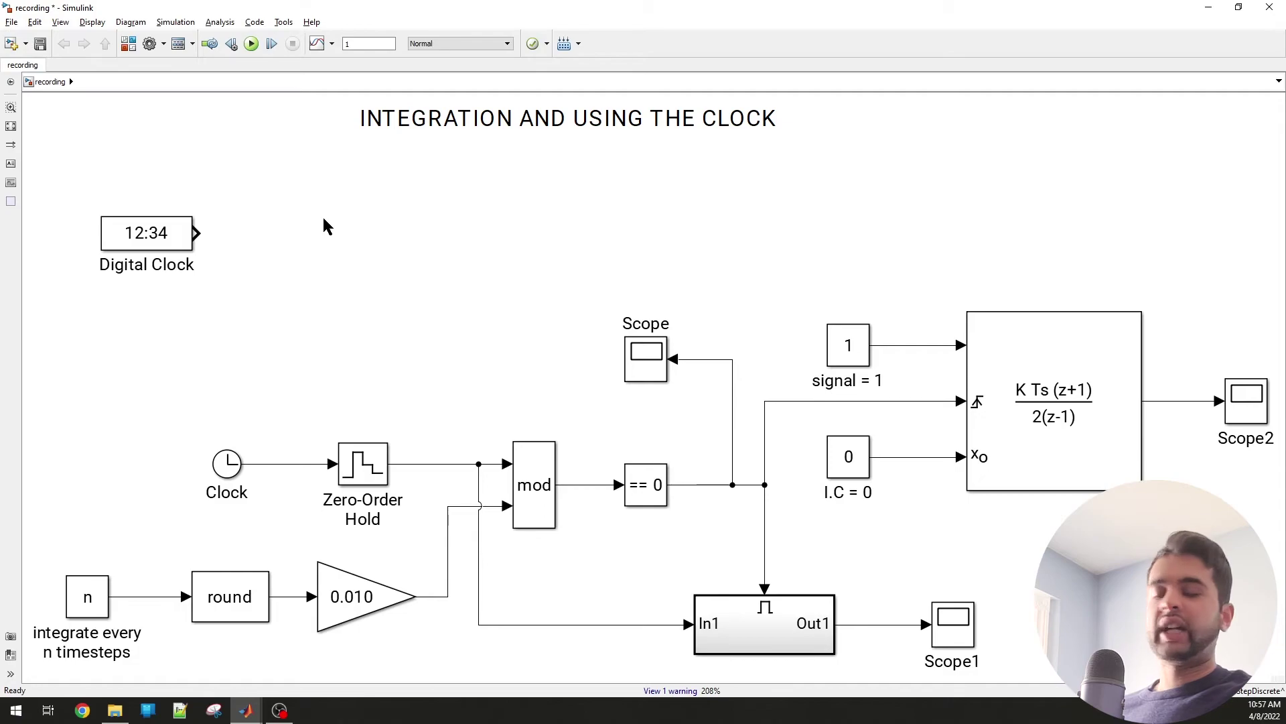
Step: Inspect Scope1 zoomed into the first staircase steps, then close it
left_click(111, 642)
left_click(1214, 9)
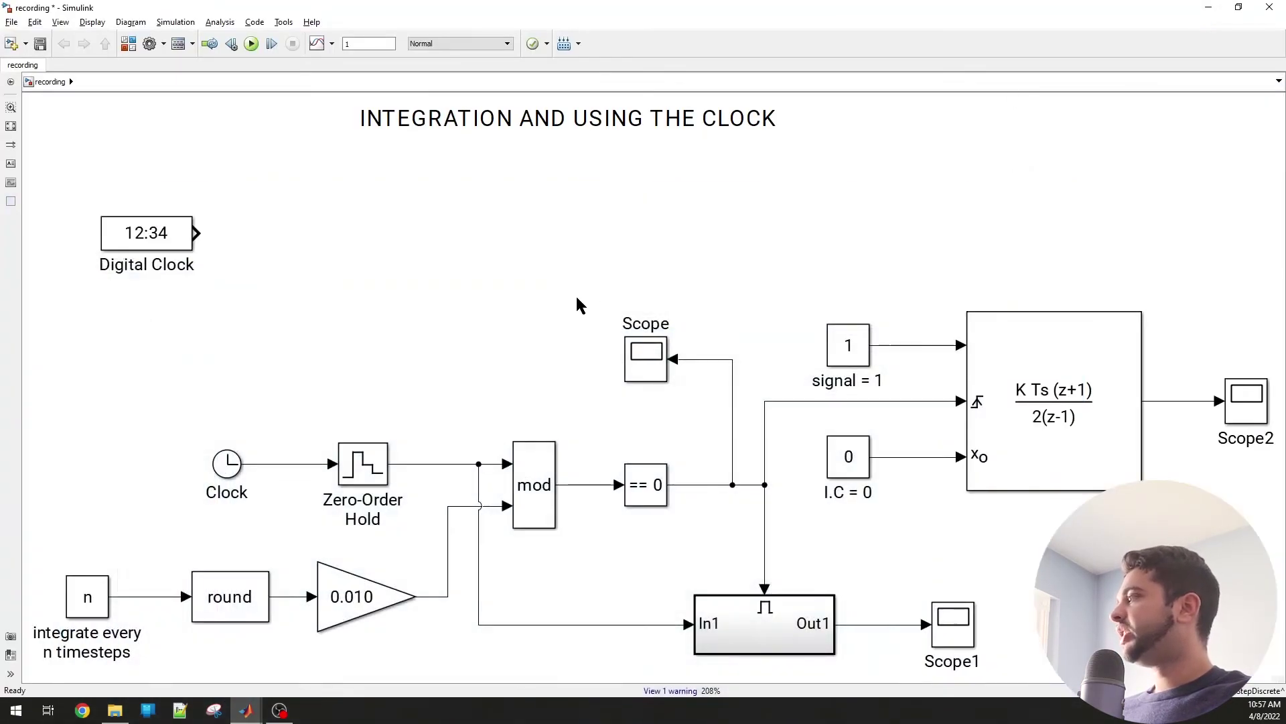
double_click(949, 619)
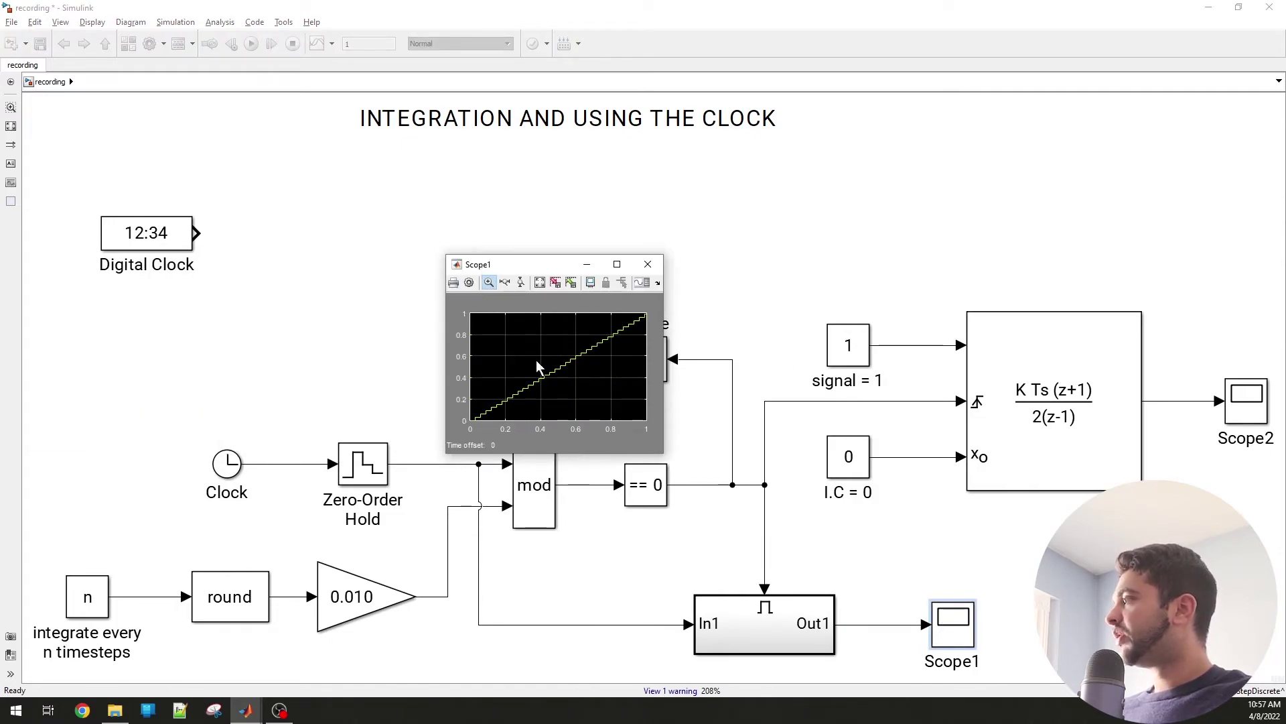
left_click_drag(537, 361, 499, 429)
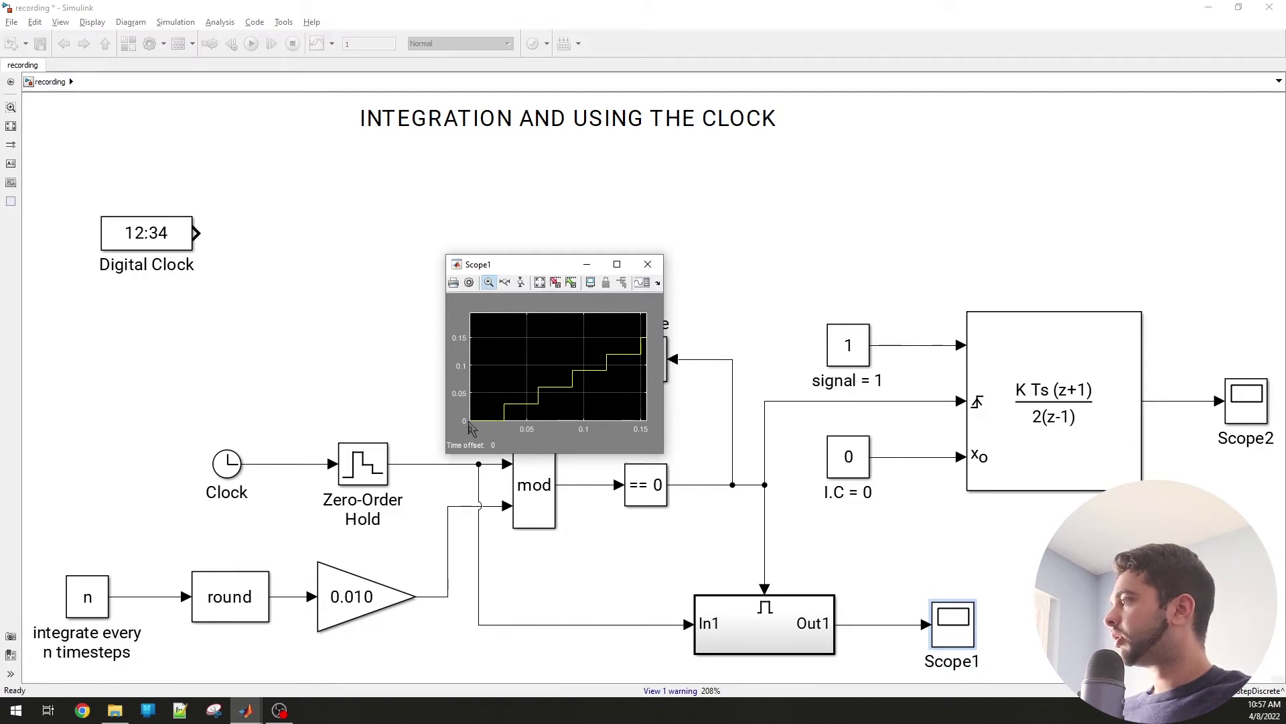
left_click(490, 411)
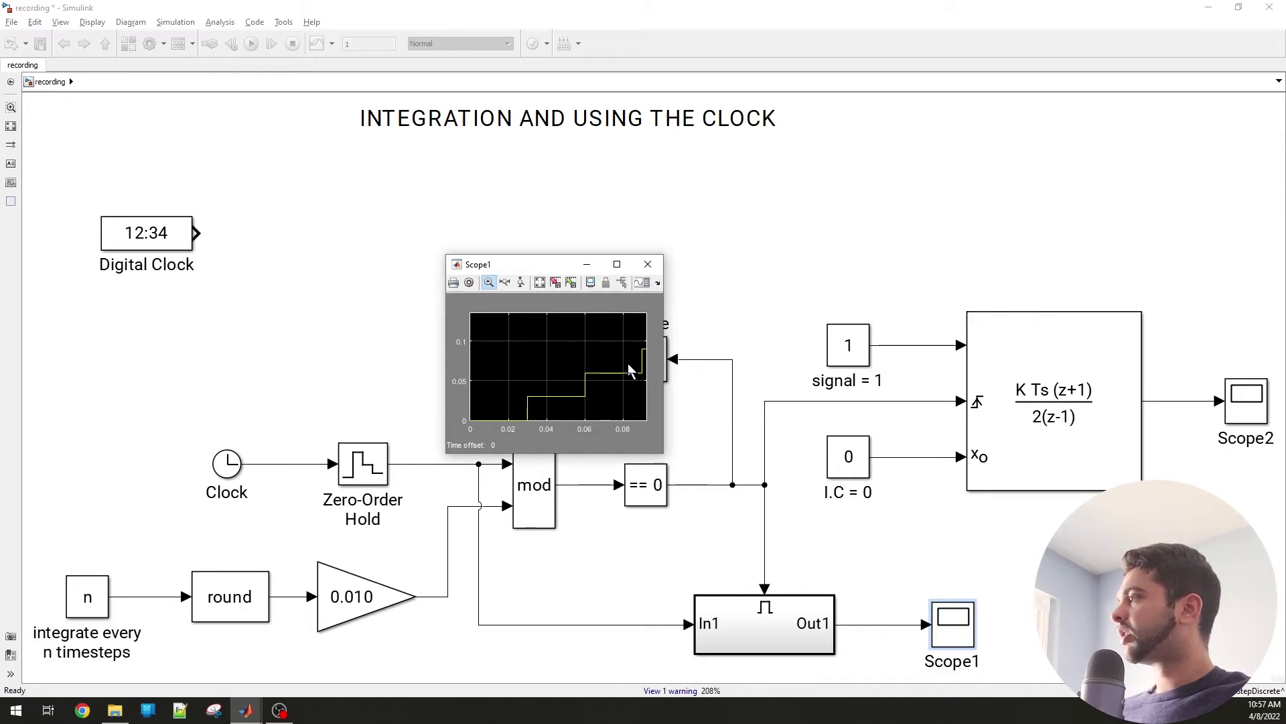
left_click(648, 264)
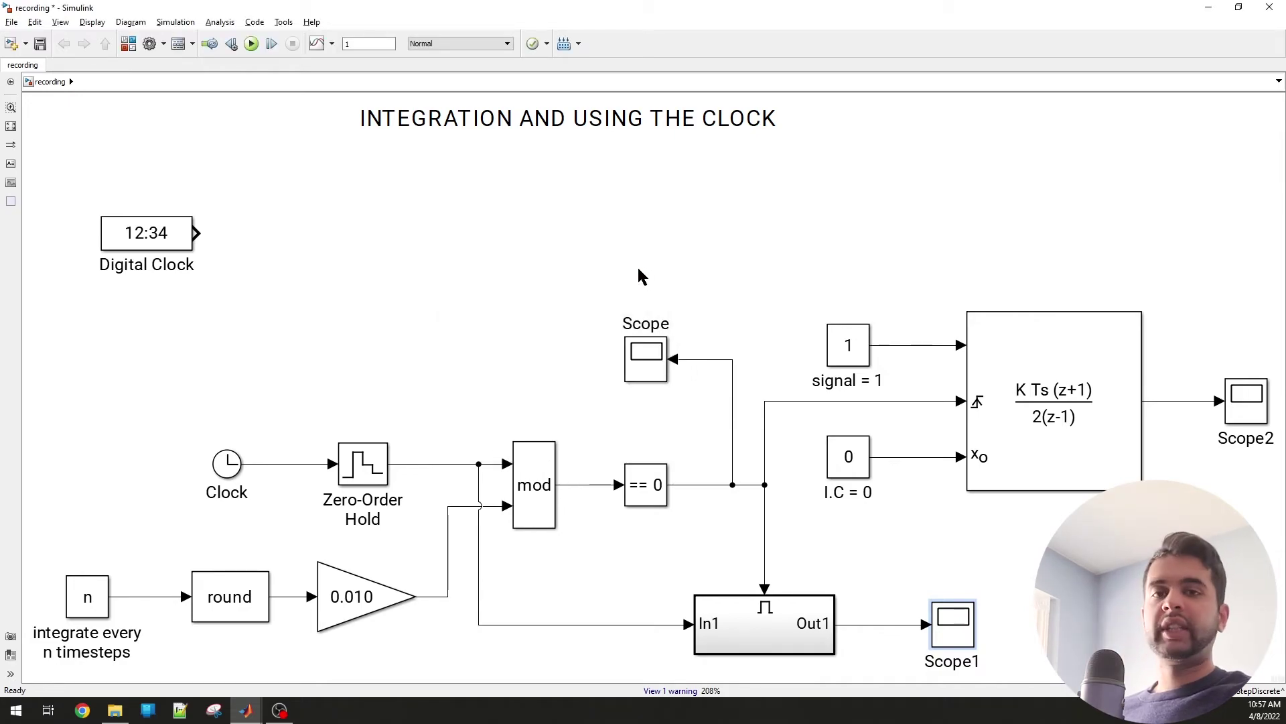
Step: Select the triggered subsystem and the mod and == 0 blocks, then open the reset-pulse Scope
left_click_drag(687, 543, 866, 648)
left_click(898, 533)
left_click_drag(522, 420, 656, 529)
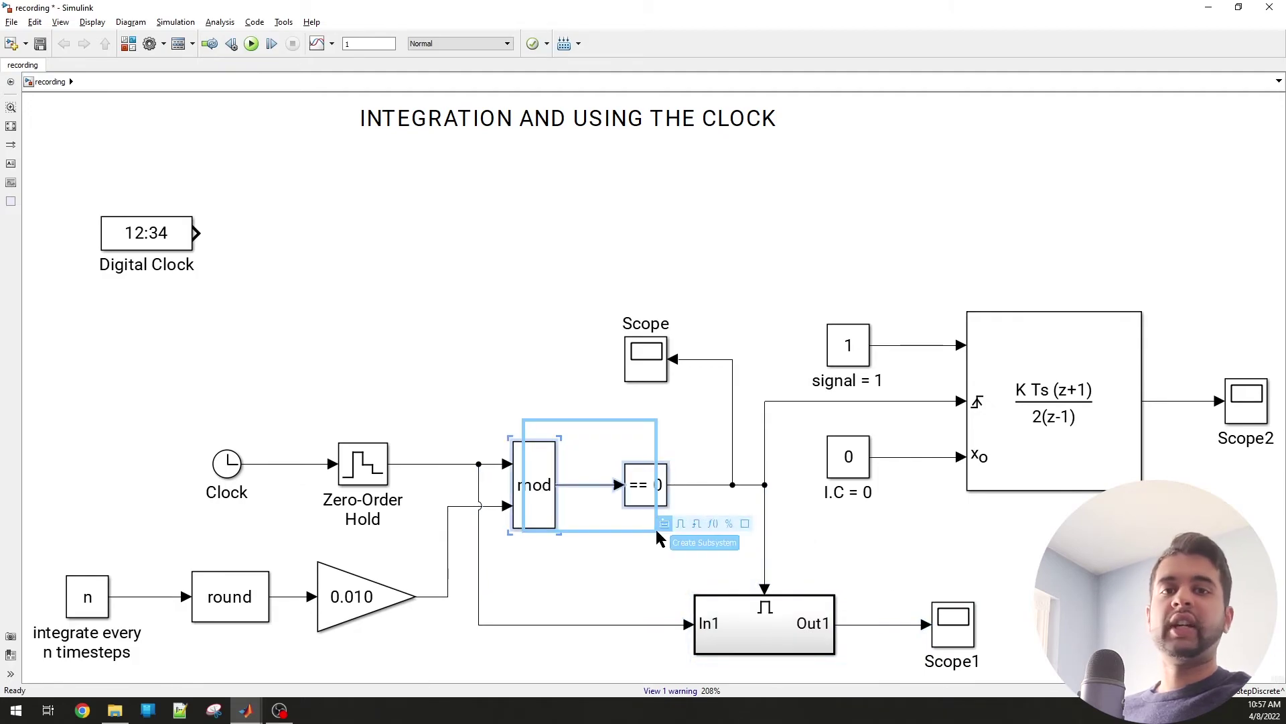
double_click(649, 359)
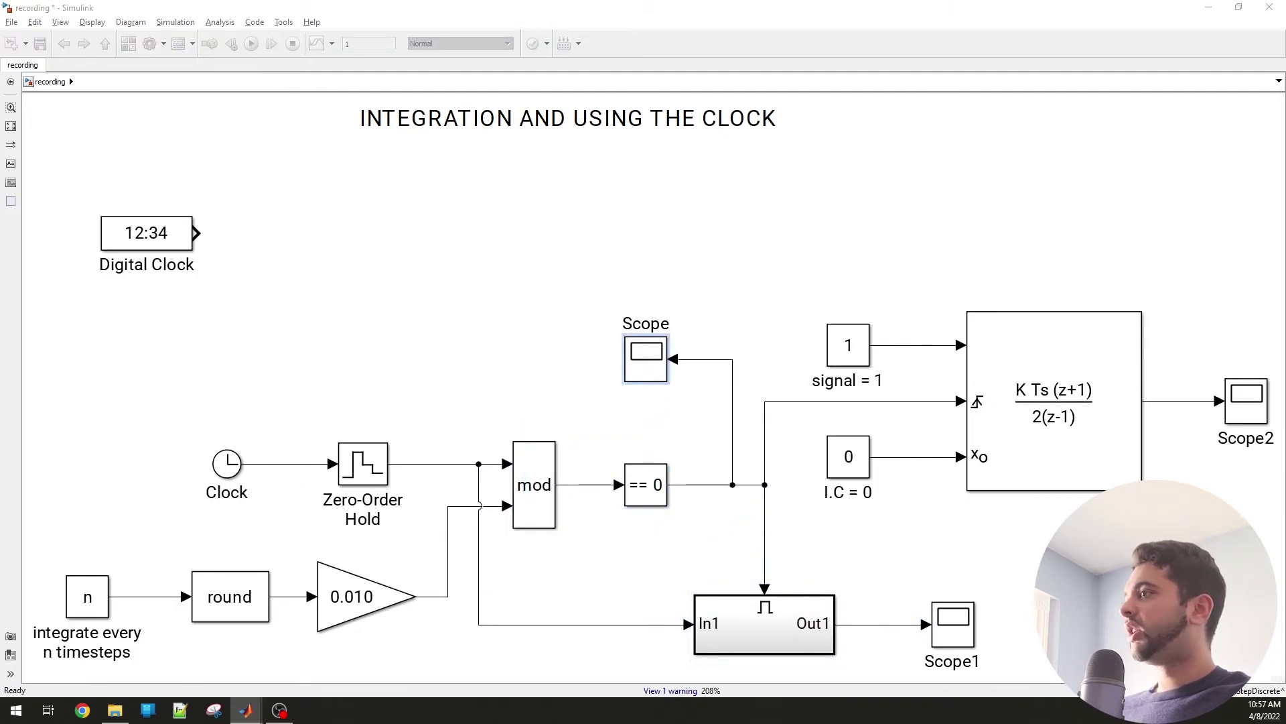
Step: Autoscale and enlarge the Scope plot, then box-zoom into its first 0.12 seconds
left_click_drag(308, 215, 555, 215)
left_click(593, 273)
right_click(560, 279)
left_click(566, 294)
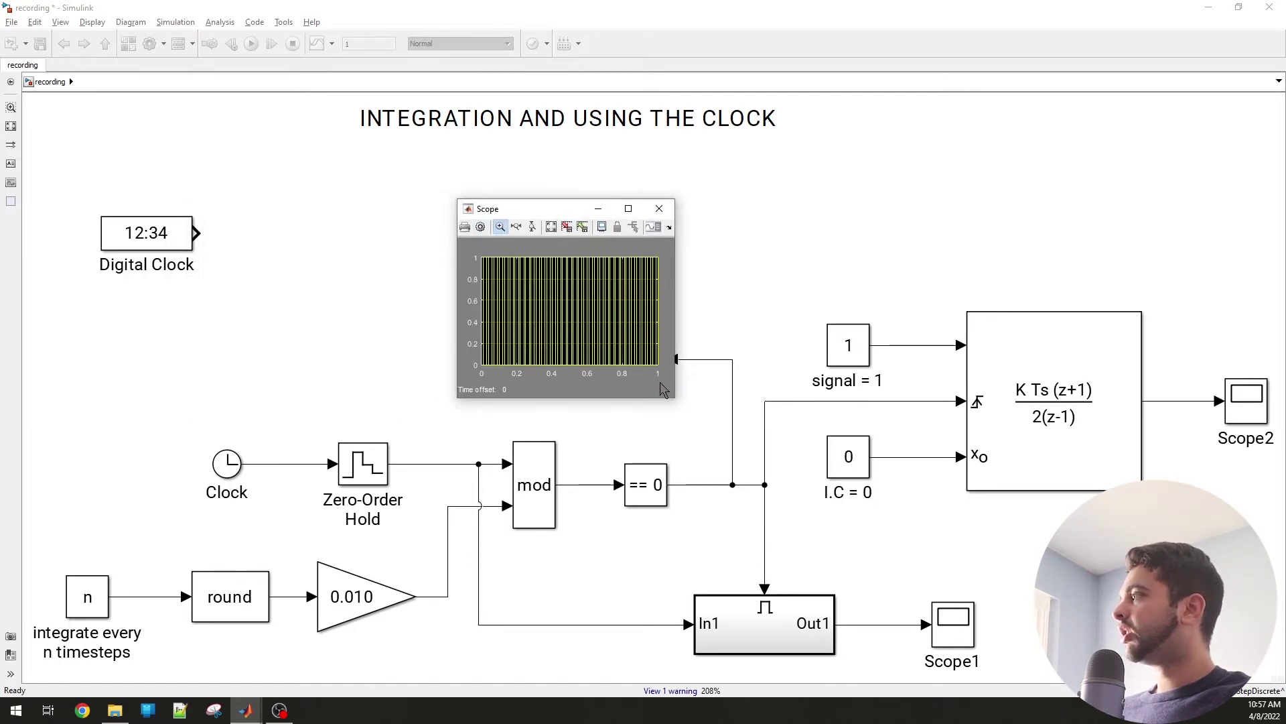
left_click_drag(677, 400, 1096, 479)
right_click(660, 307)
left_click(674, 328)
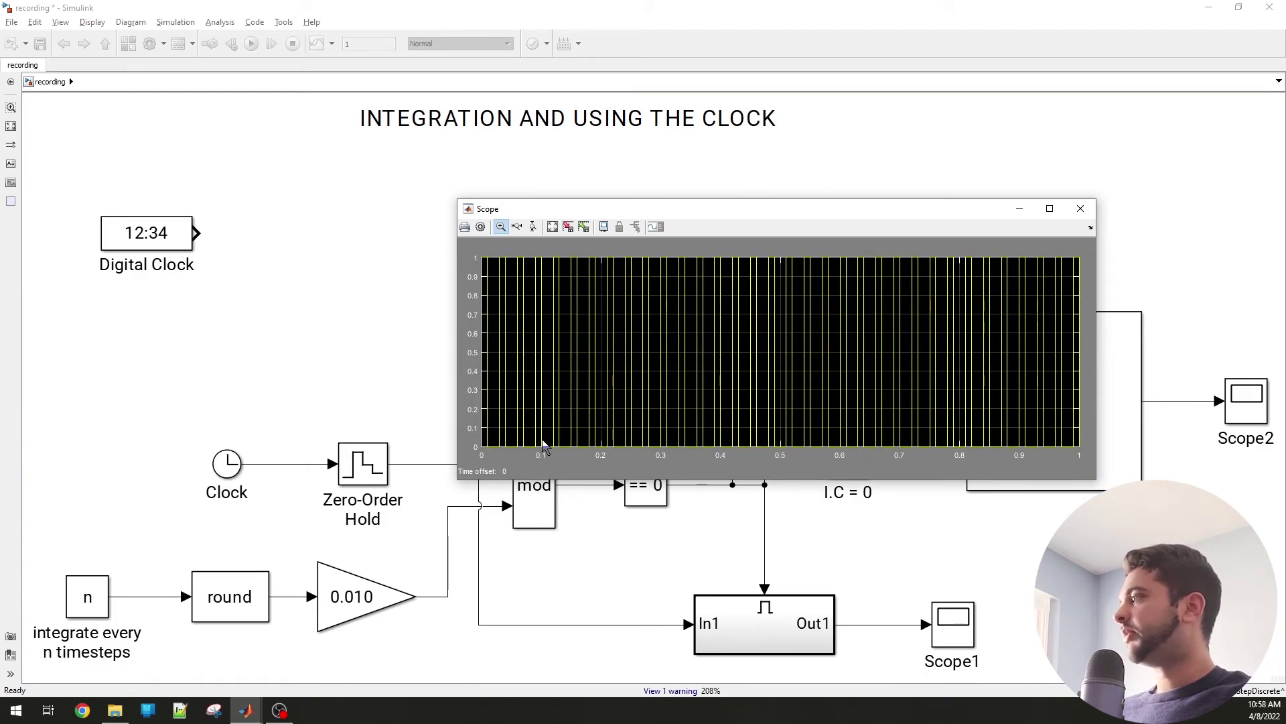
left_click_drag(554, 265, 436, 471)
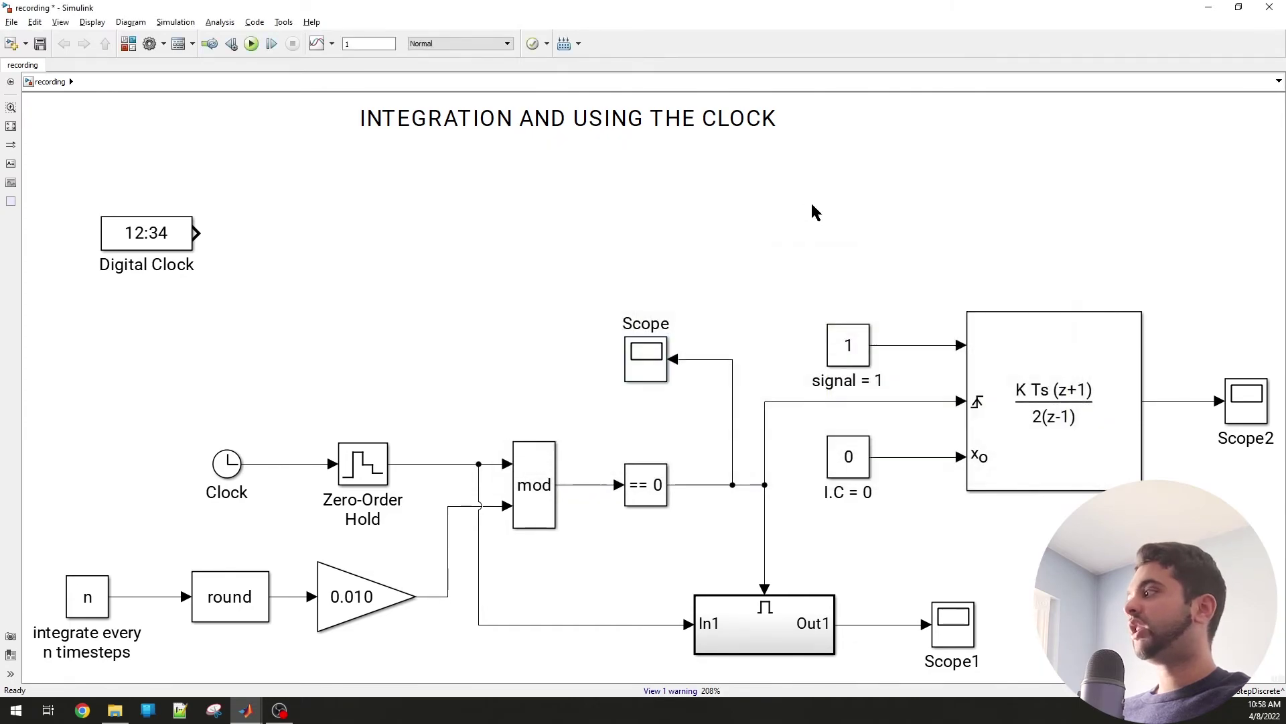
Step: Back on the diagram, select the Clock, Zero-Order Hold, n, round and gain blocks, then deselect
left_click_drag(187, 410, 404, 485)
left_click_drag(81, 545, 385, 640)
left_click(562, 570)
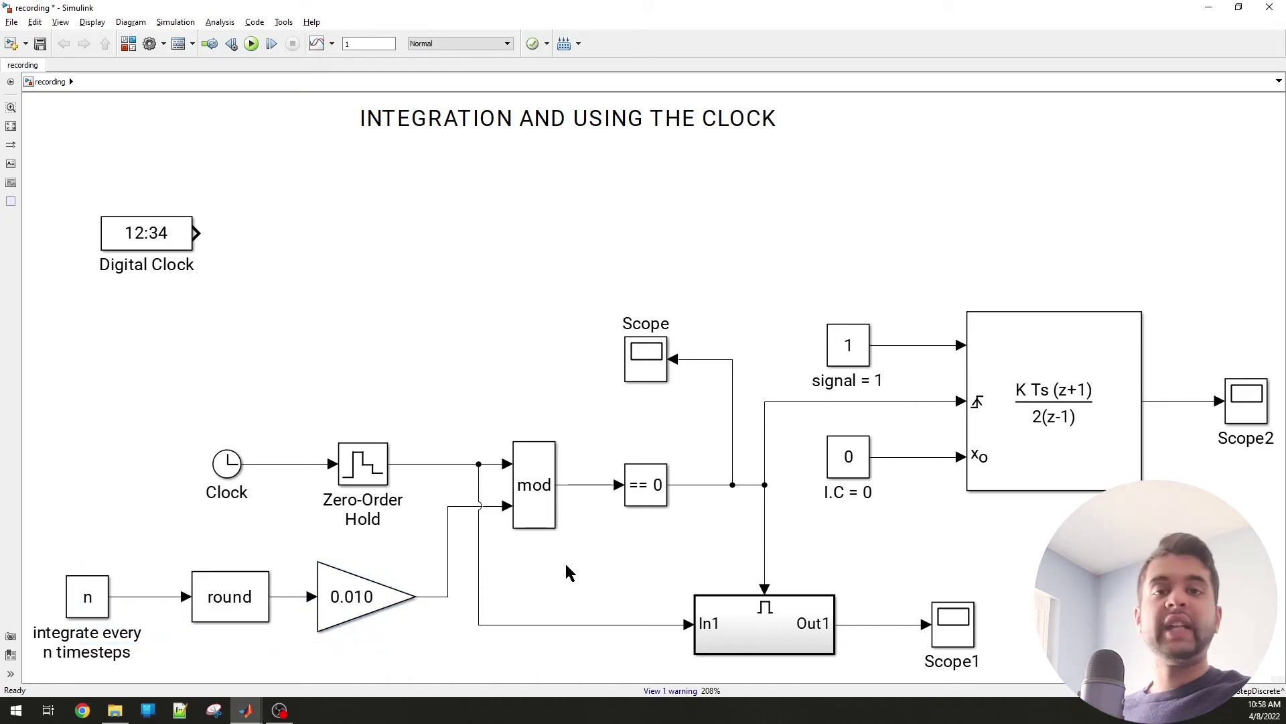
Step: Show value labels on the mod and == 0 output signals
right_click(587, 487)
right_click(577, 486)
left_click(595, 328)
right_click(690, 485)
left_click(746, 329)
scroll(846, 517, "down", 1)
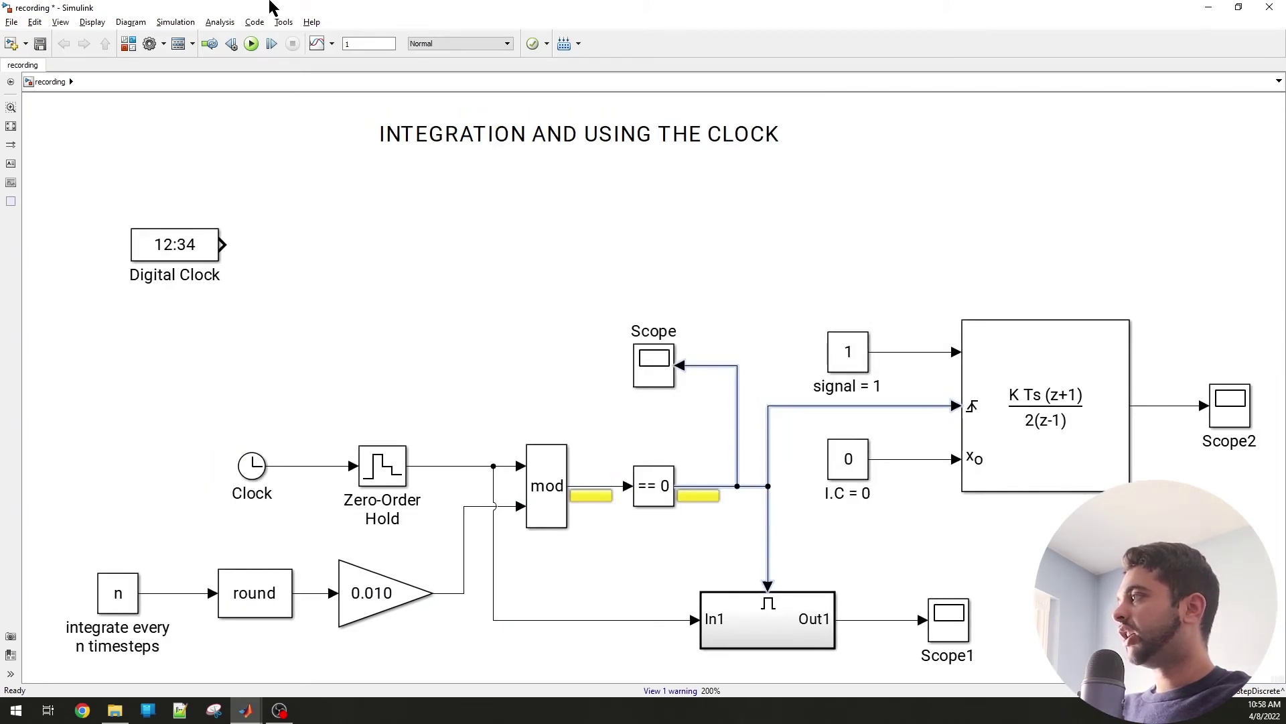
Step: Start the simulation, step once, and show value labels on the Zero-Order Hold and gain outputs
left_click(251, 43)
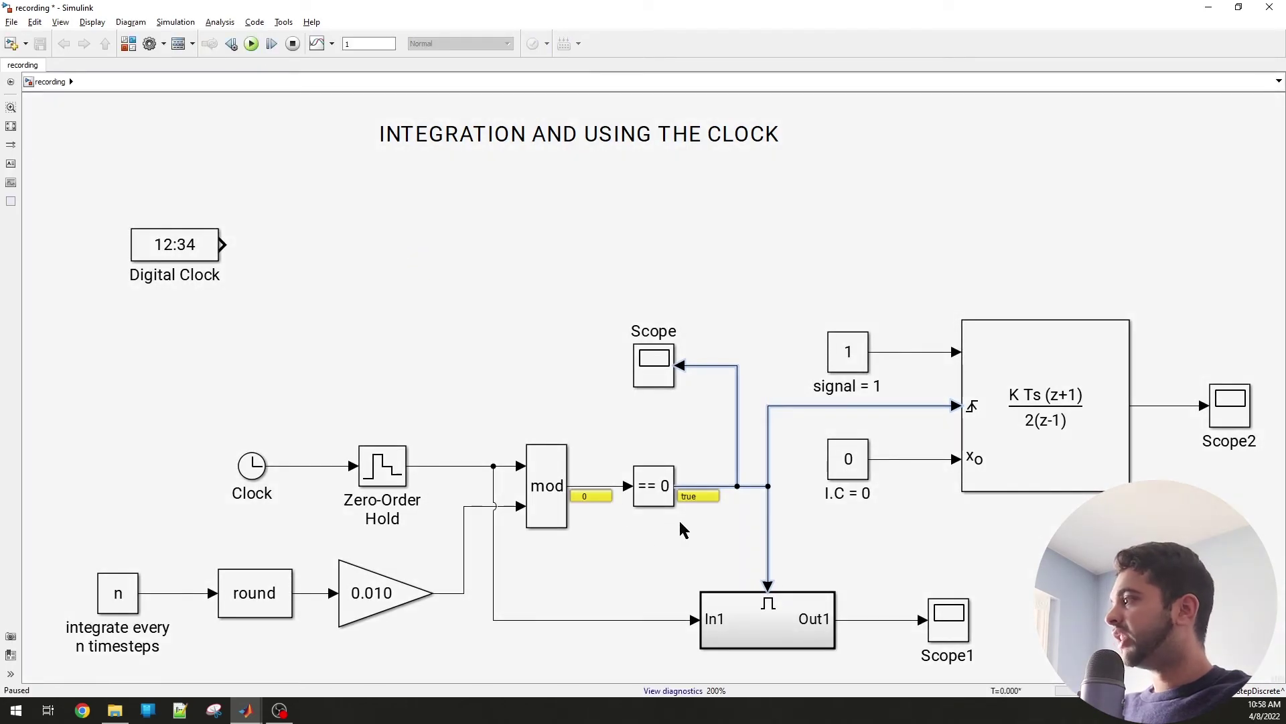
scroll(678, 518, "up", 1)
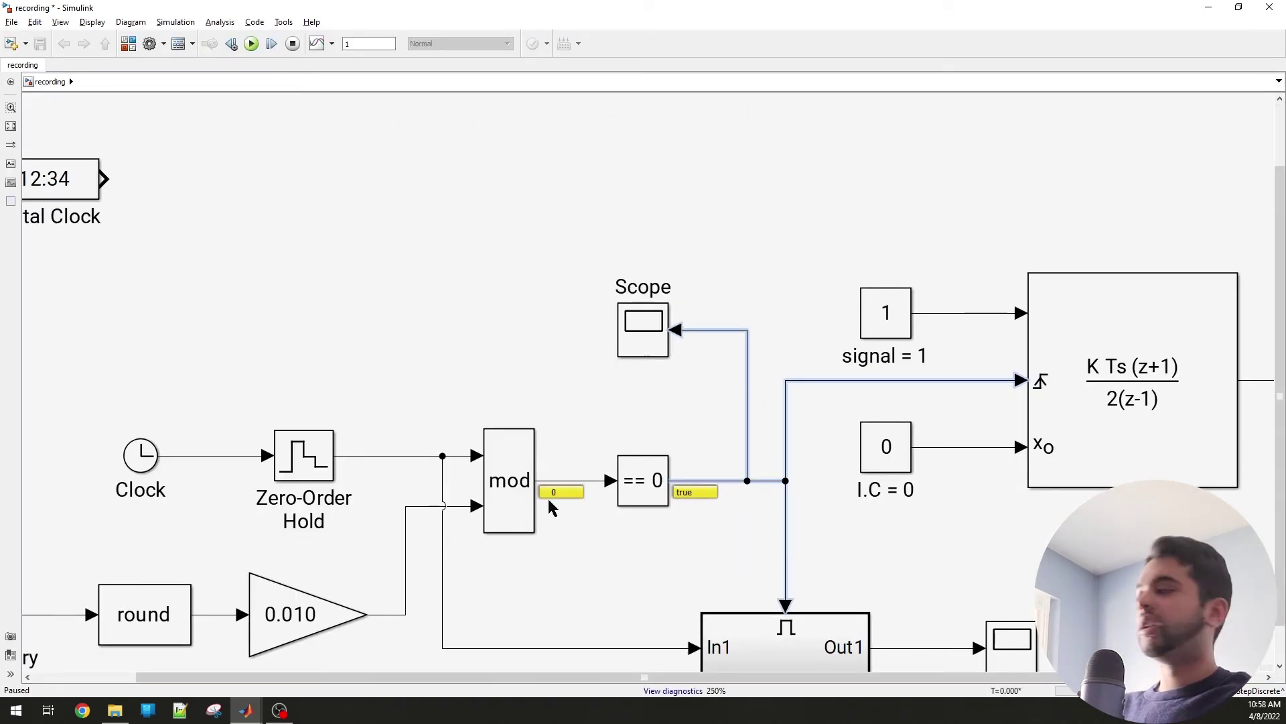
left_click(272, 45)
right_click(343, 380)
left_click(402, 557)
right_click(337, 451)
left_click(381, 288)
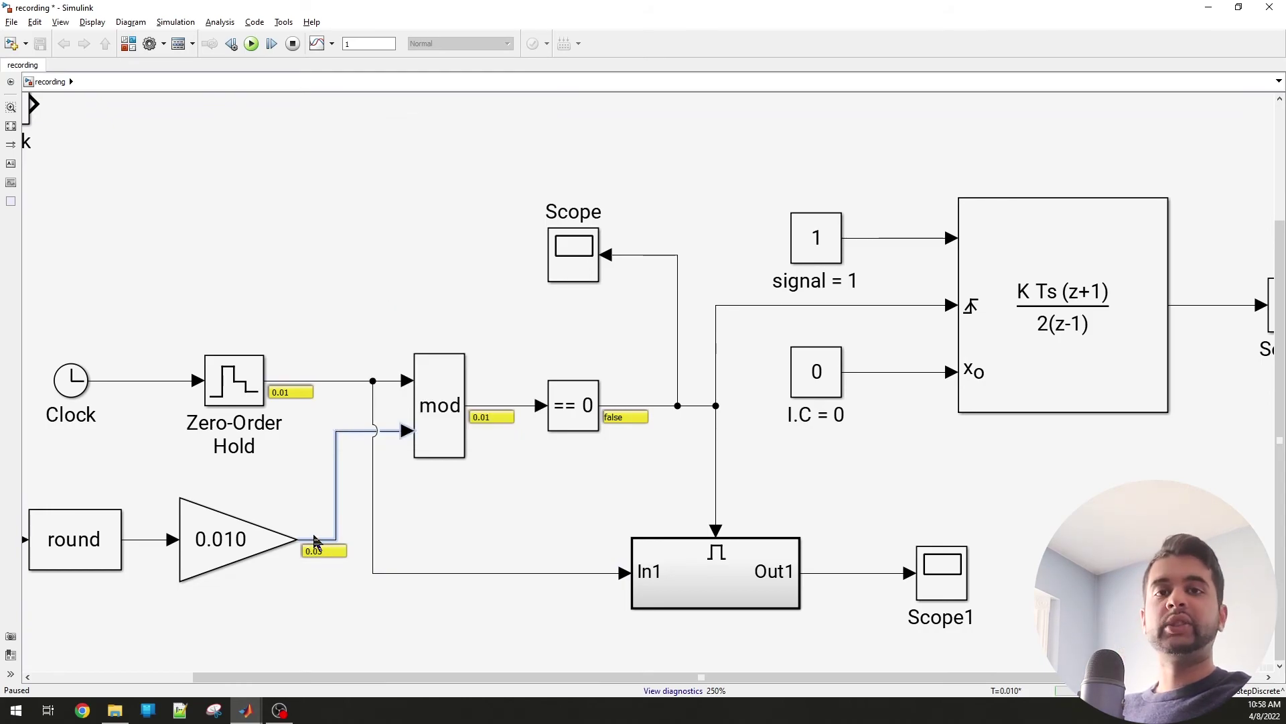
Step: Step the paused simulation forward through T=0.020, 0.030, 0.040 up to T=0.060
left_click(272, 43)
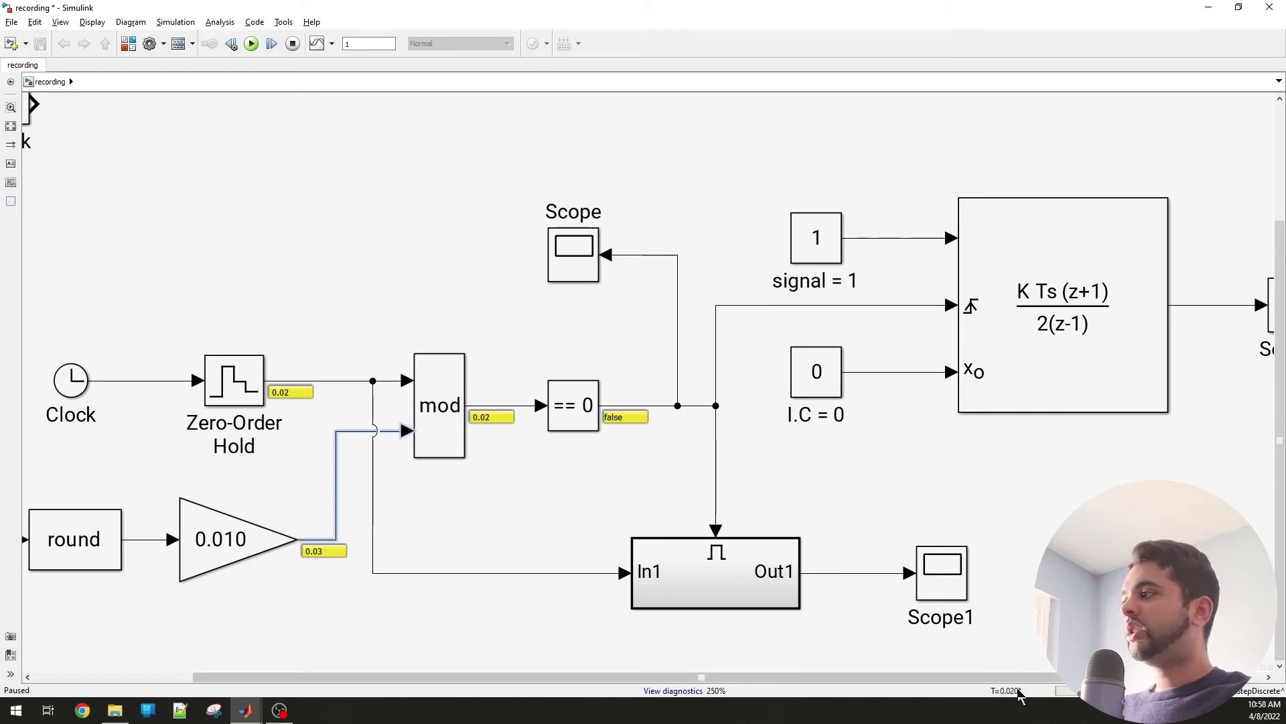
left_click(271, 44)
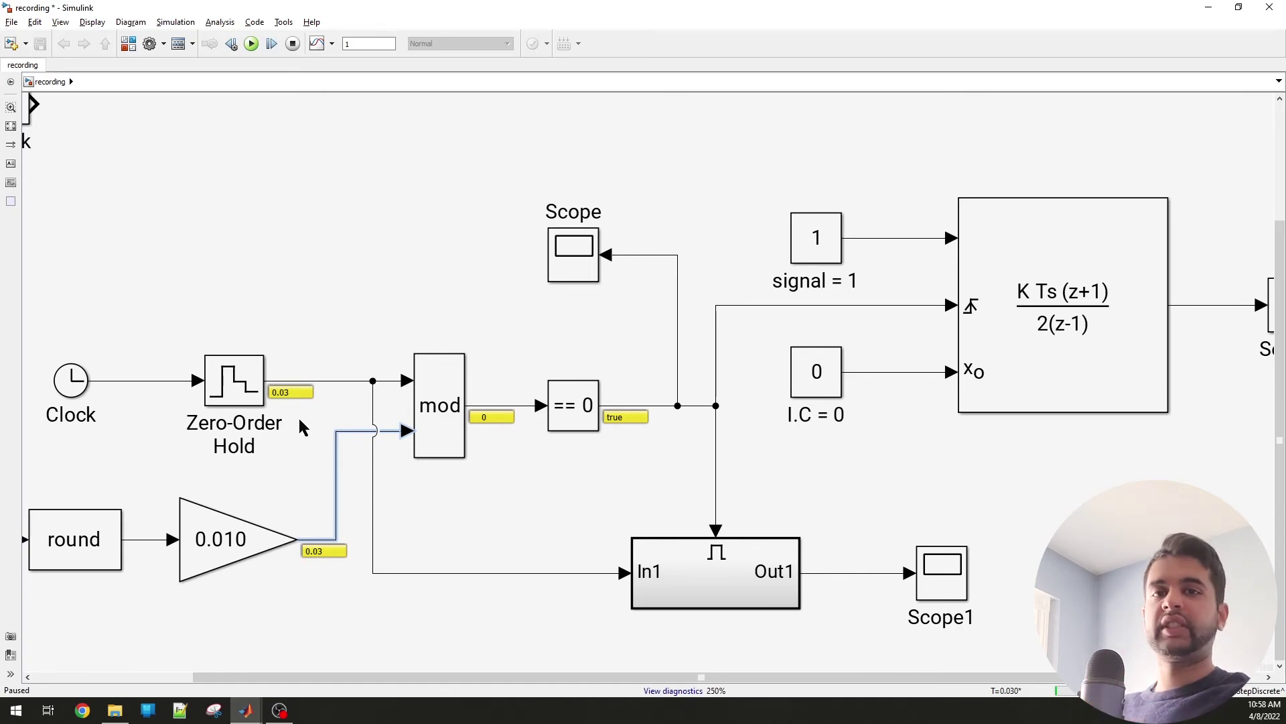
left_click(272, 44)
left_click(272, 45)
left_click(272, 44)
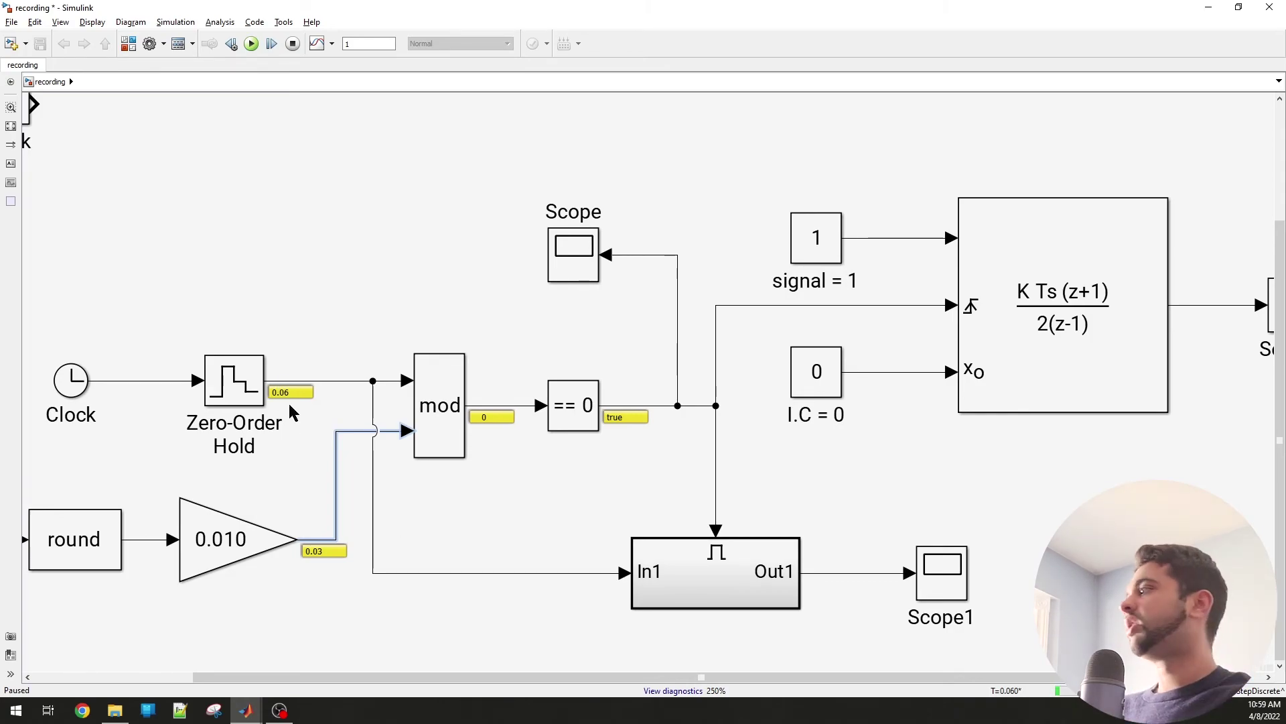
Step: Fit the model in view, open Scope2, autoscale its axes, and close it
key("space")
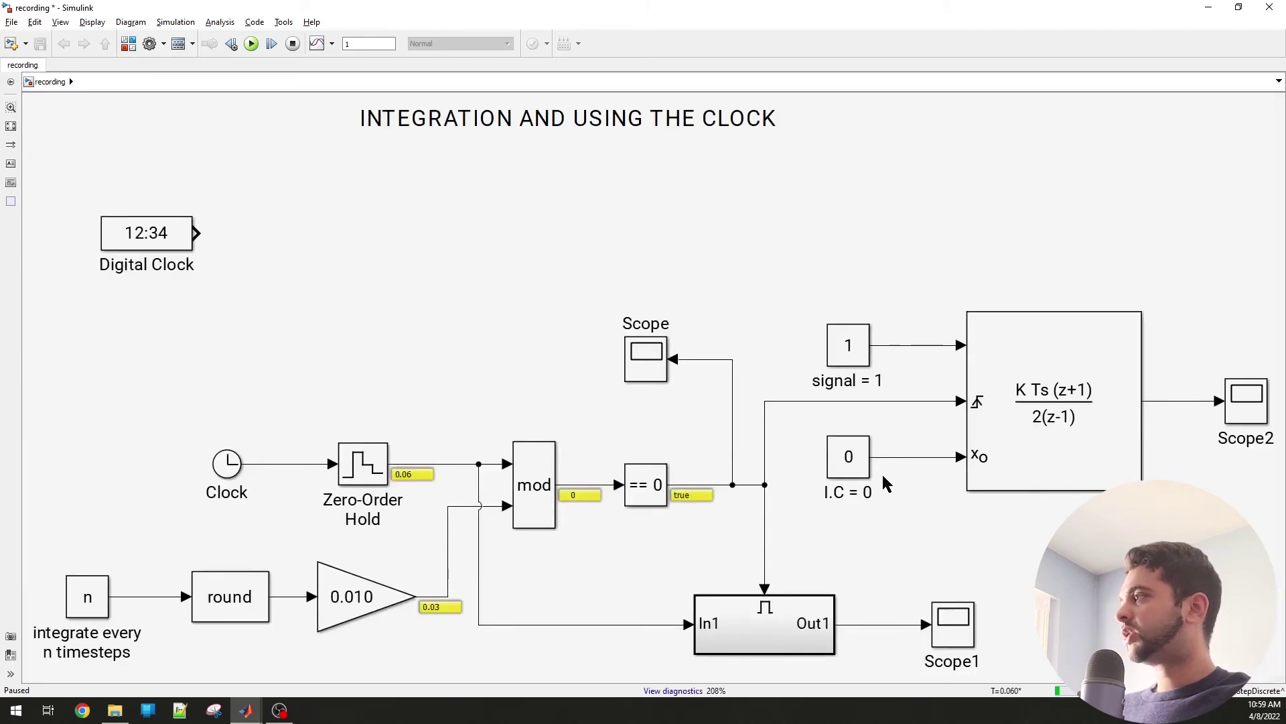
double_click(1244, 406)
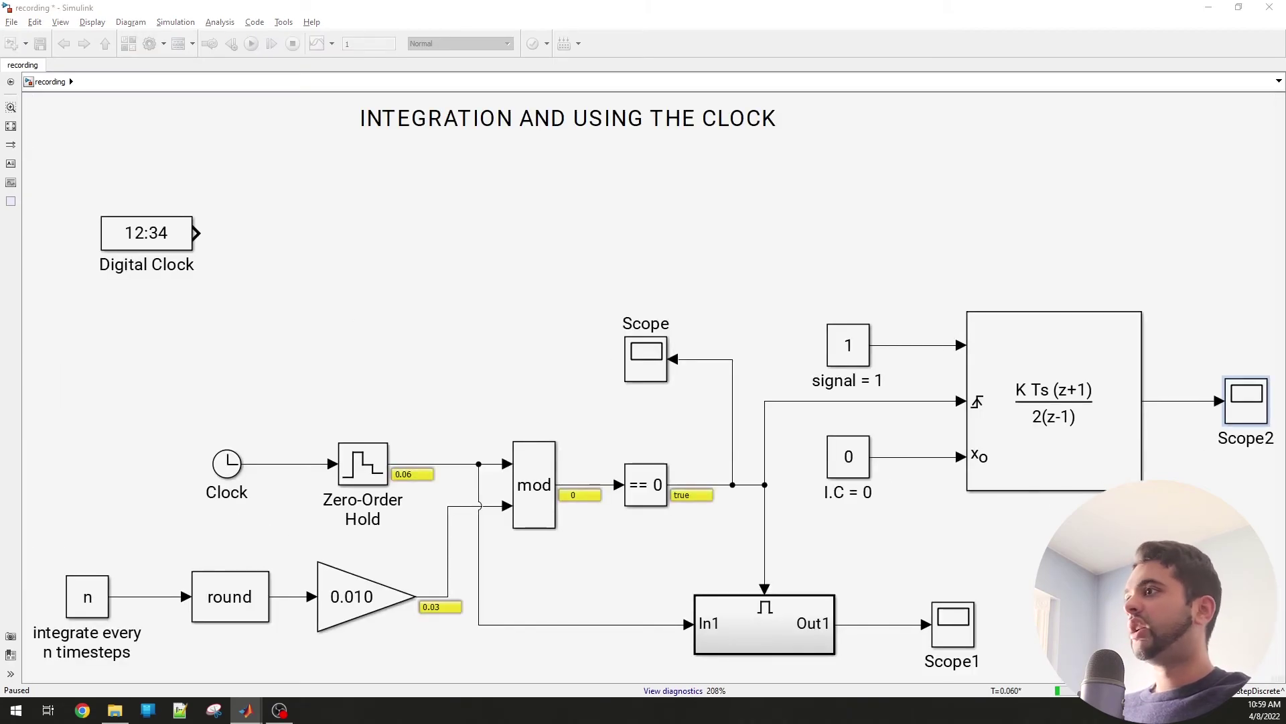
right_click(176, 219)
left_click(189, 244)
right_click(169, 217)
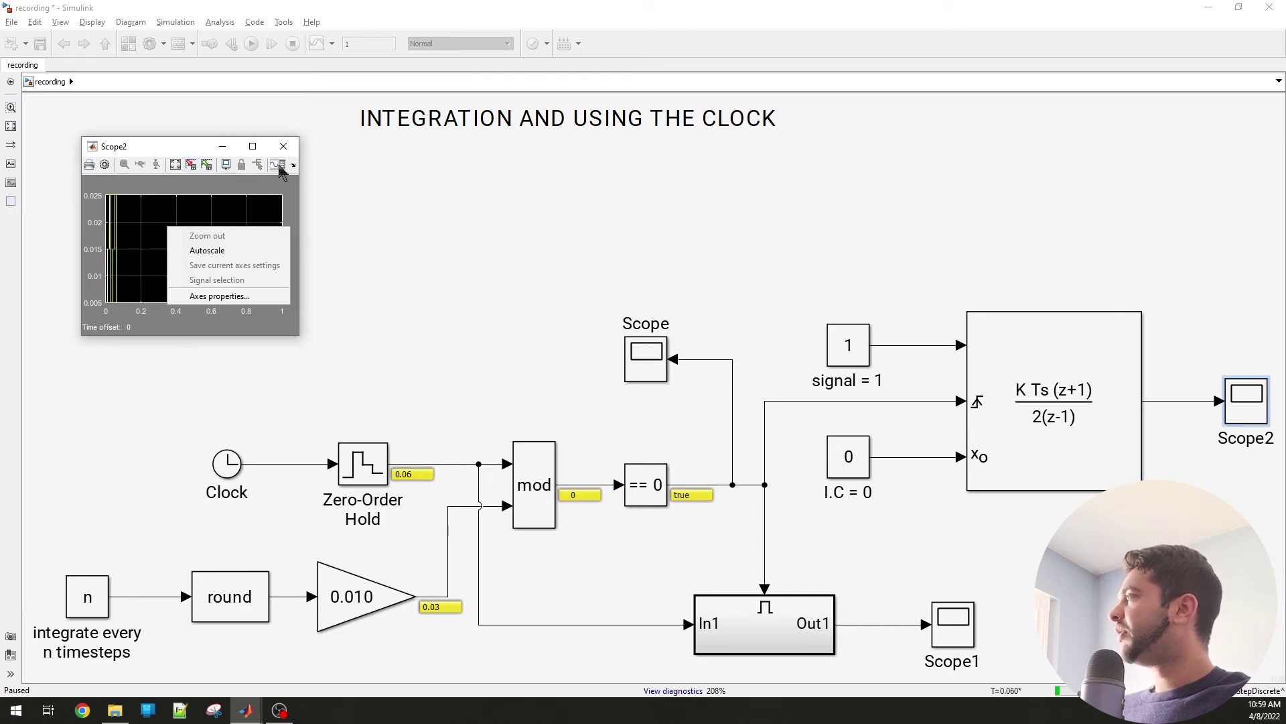
left_click(283, 146)
Step: Run the full simulation, zoom Scope2 into 0–0.2 s, then close it
left_click(252, 43)
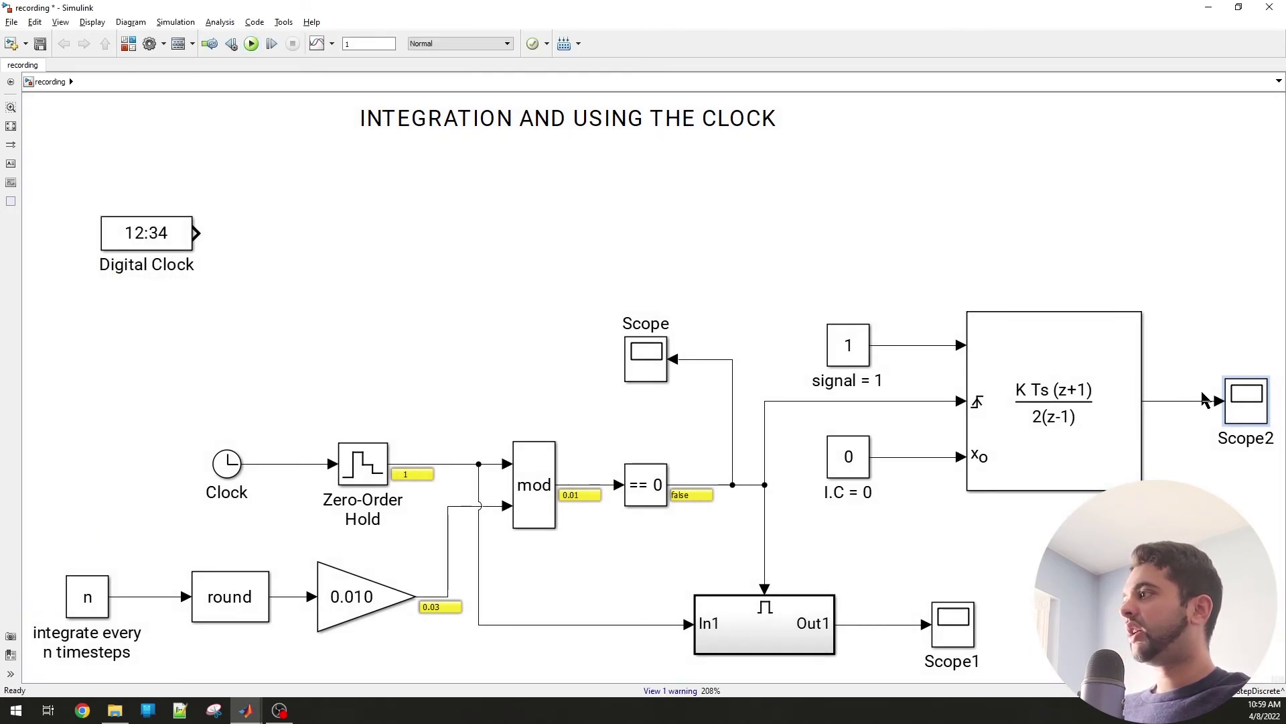
double_click(1250, 406)
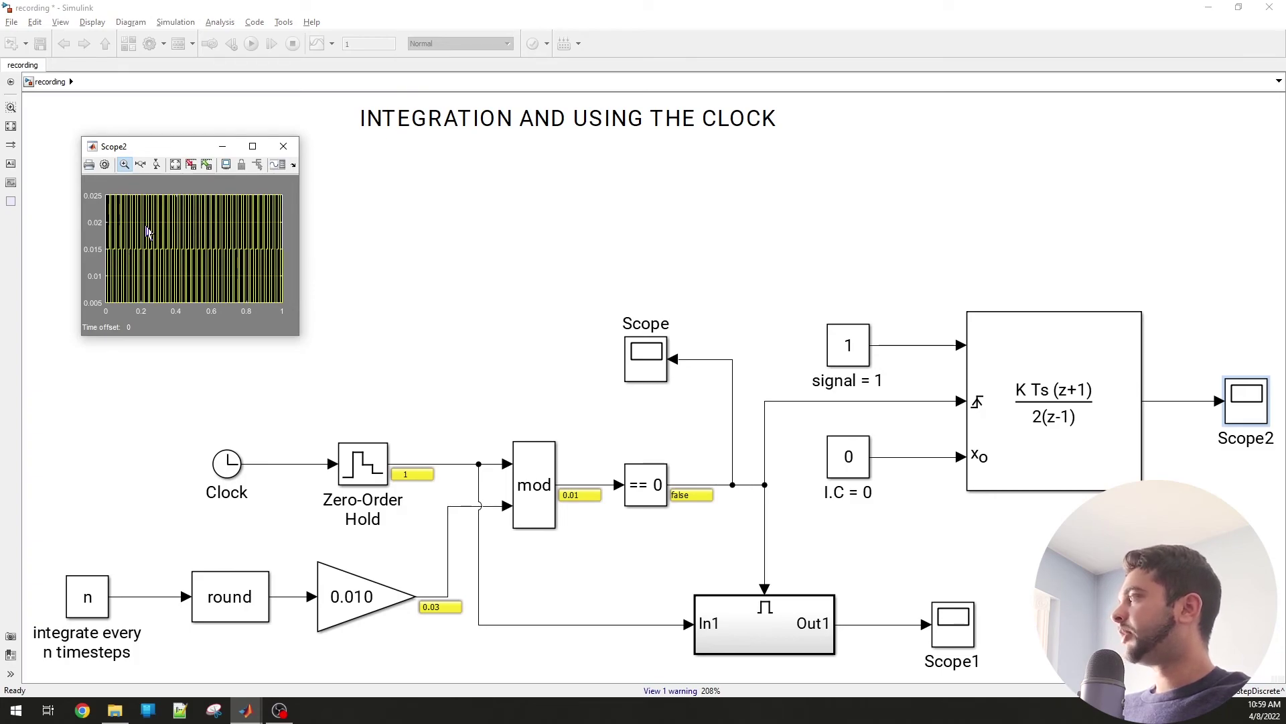
left_click_drag(146, 225, 74, 284)
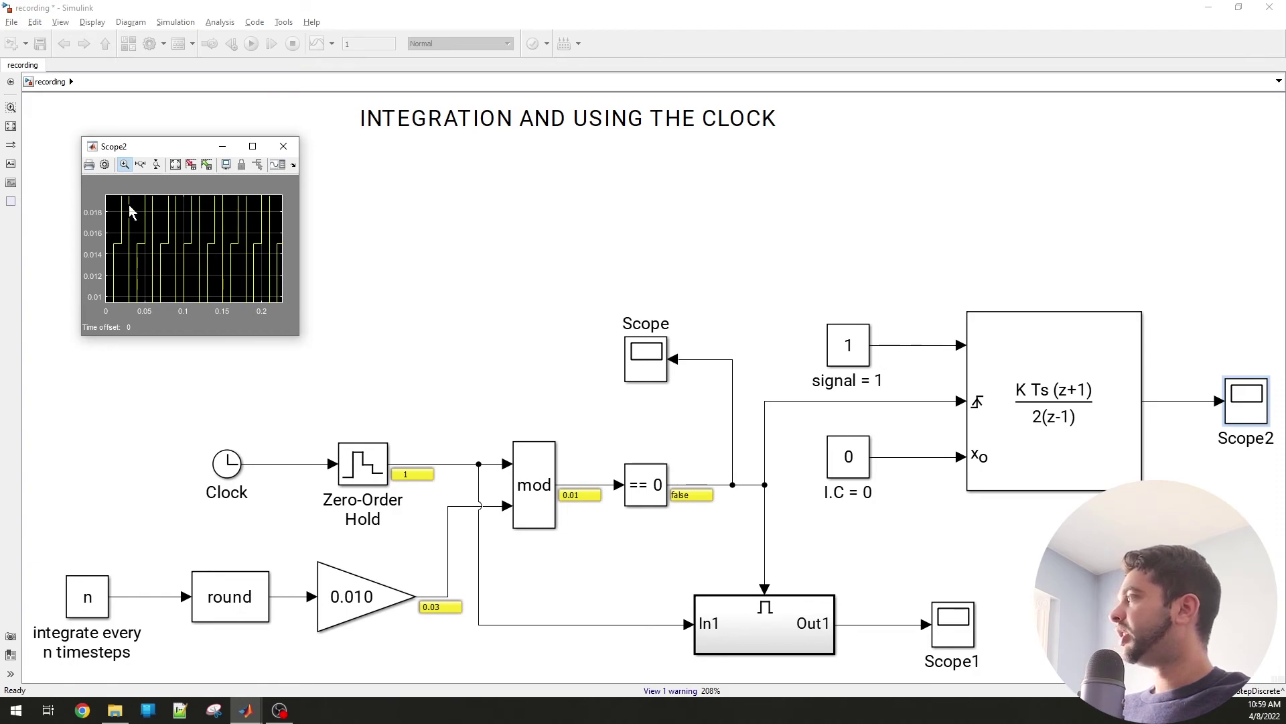
left_click(282, 146)
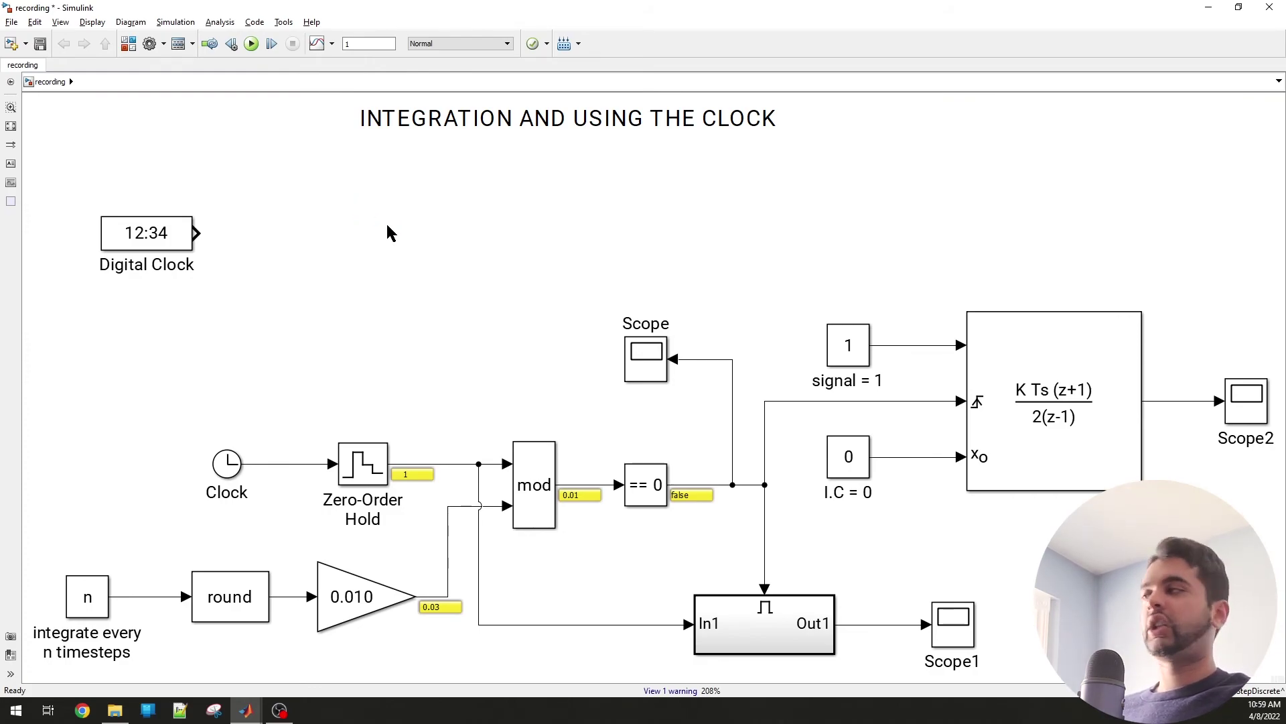
Step: Move the Digital Clock block down and to the right
left_click_drag(161, 404, 414, 511)
left_click(440, 320)
left_click_drag(144, 233, 298, 316)
left_click(243, 319)
scroll(244, 370, "up", 3)
Step: Add a Scope3 copy wired to the Digital Clock and set the clock's sample time to -1
left_click_drag(831, 373, 530, 295)
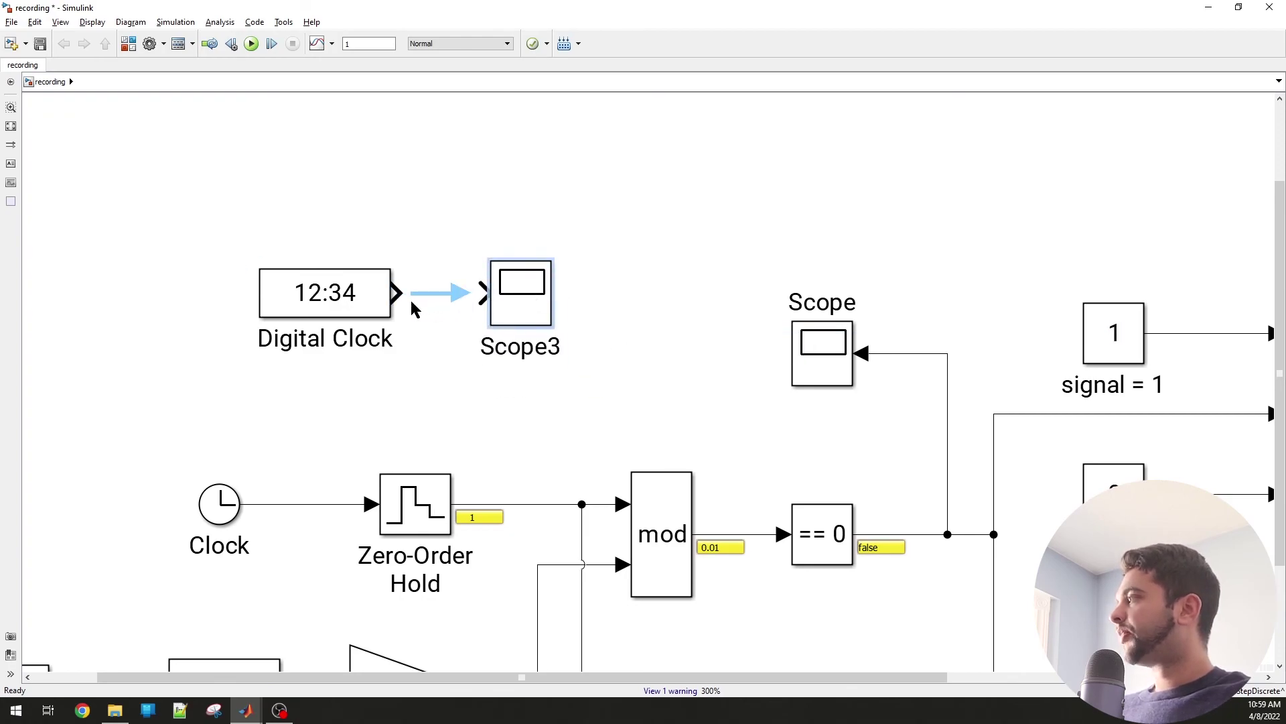
left_click_drag(411, 309, 488, 299)
double_click(344, 310)
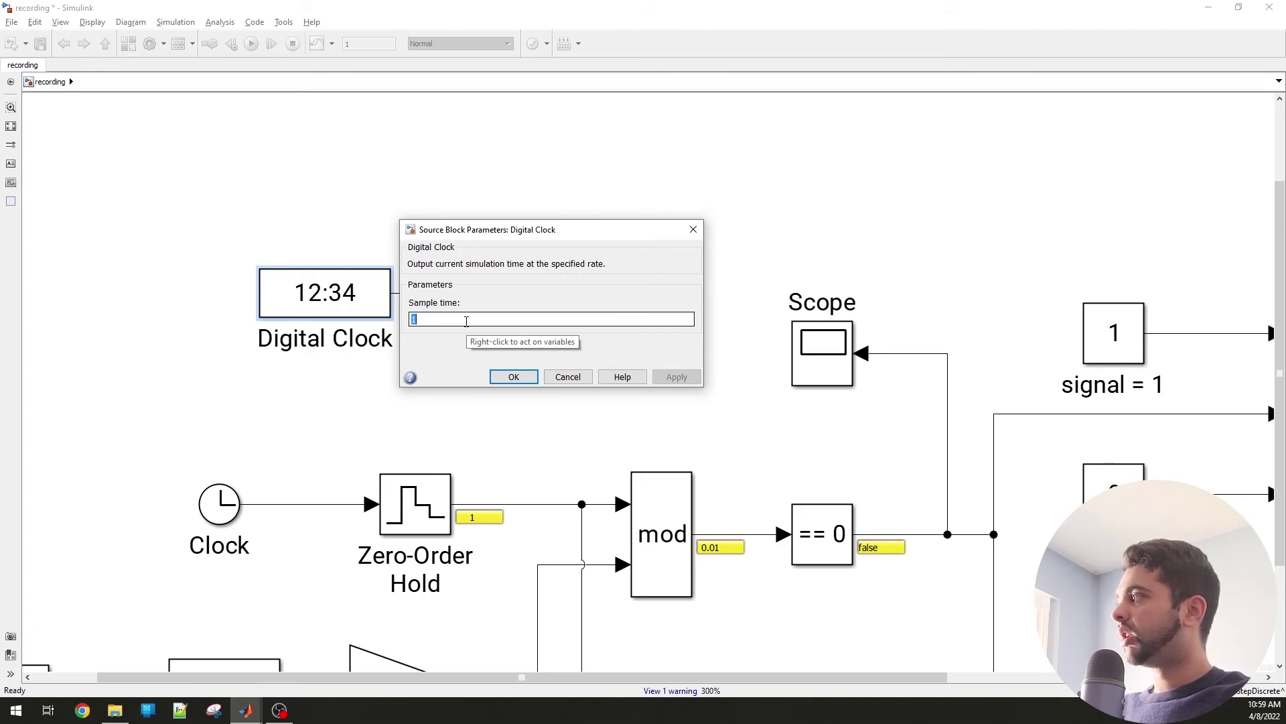
type("-1")
left_click(509, 376)
Step: Run the simulation and check the Digital Clock output on Scope3
left_click(251, 43)
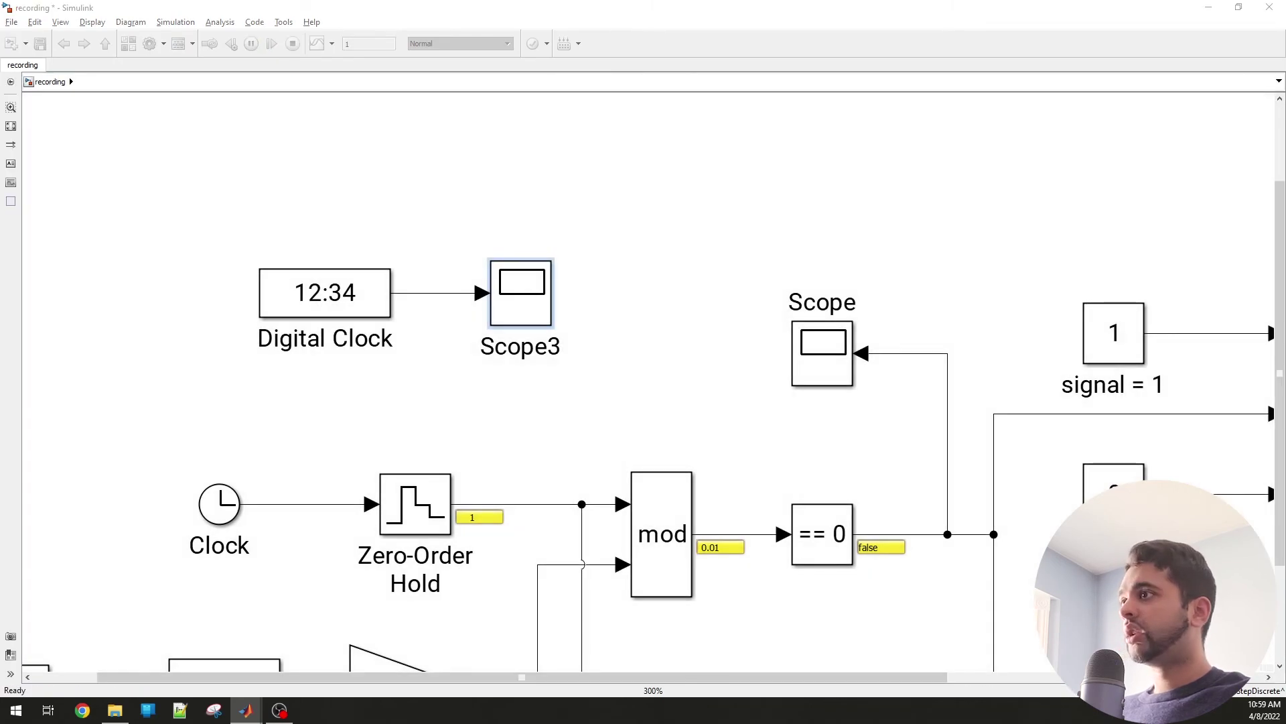
left_click(490, 298)
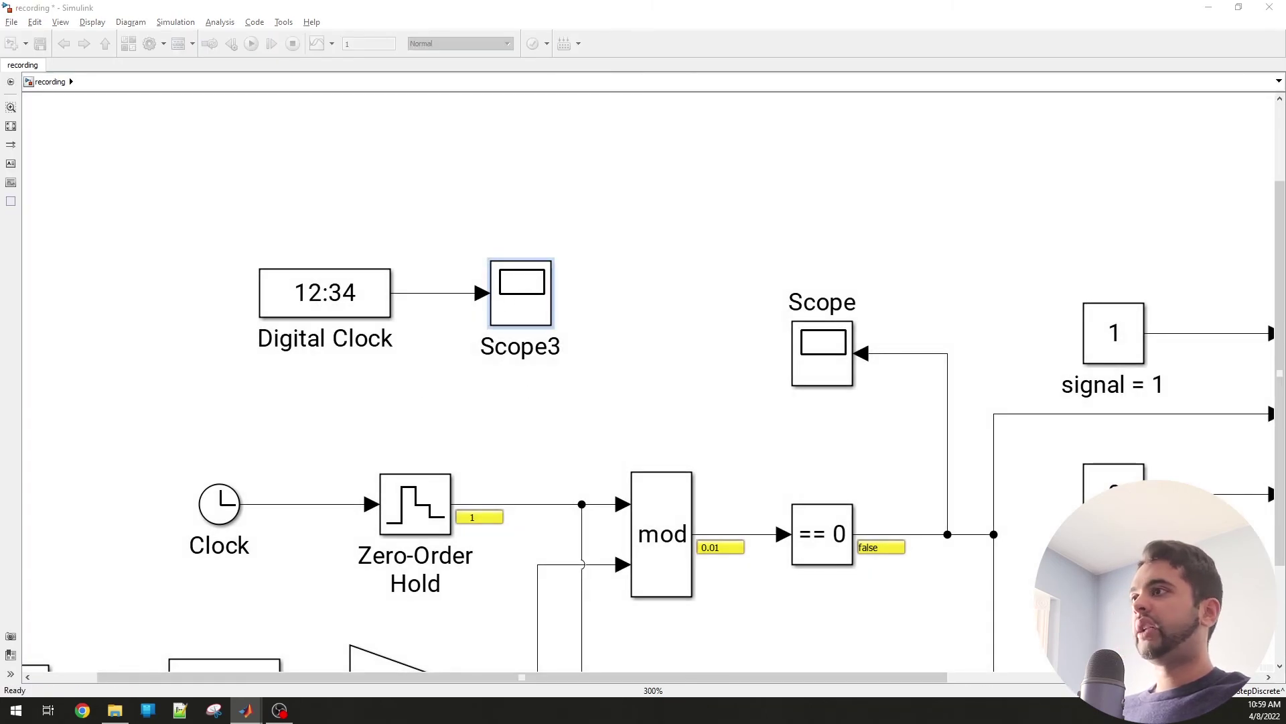
double_click(522, 293)
right_click(392, 282)
left_click(405, 298)
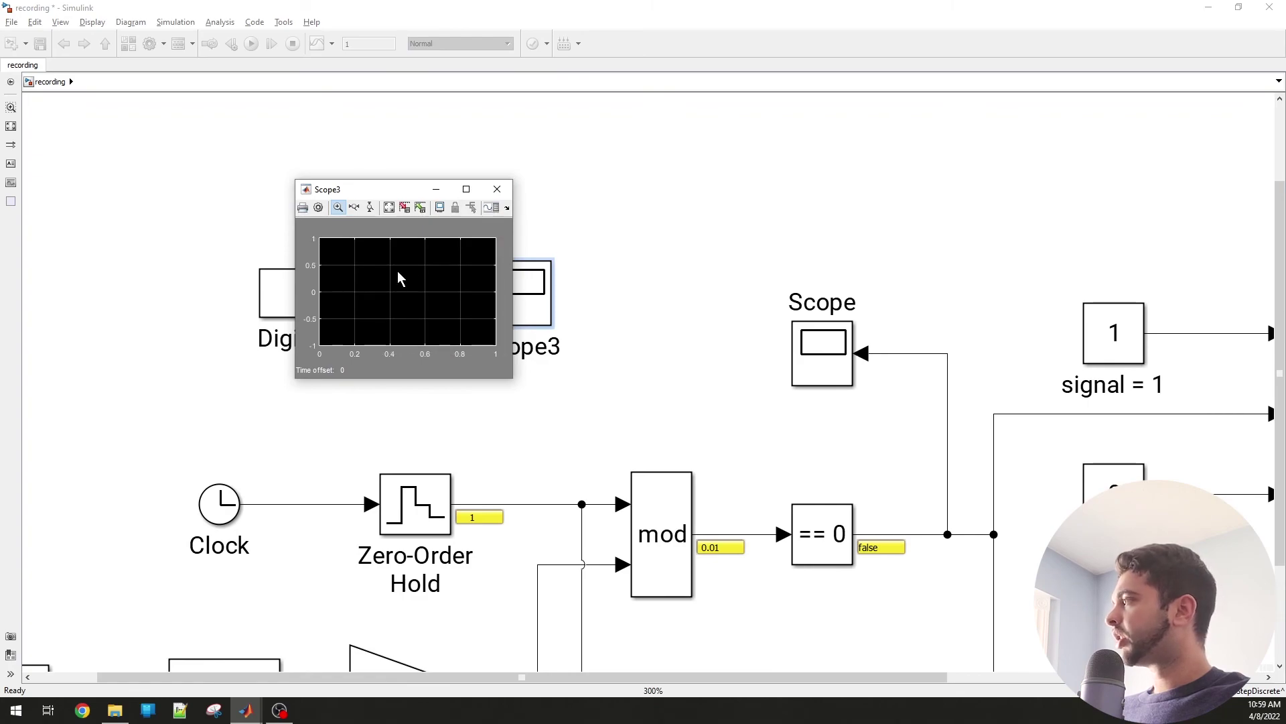
right_click(399, 278)
left_click(406, 305)
left_click(497, 189)
right_click(482, 215)
key("Escape")
Step: Change the Digital Clock sample time to 0.01 and rerun the simulation
double_click(367, 280)
type("0")
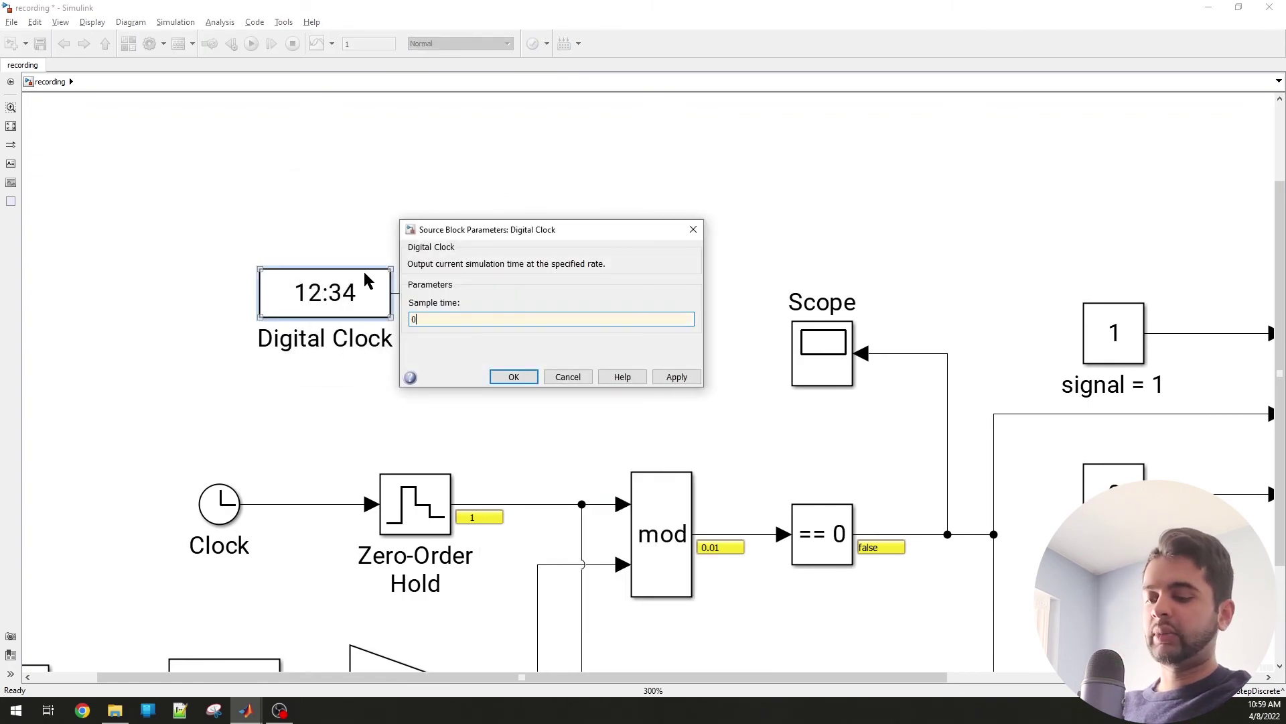
type(".01")
left_click(504, 376)
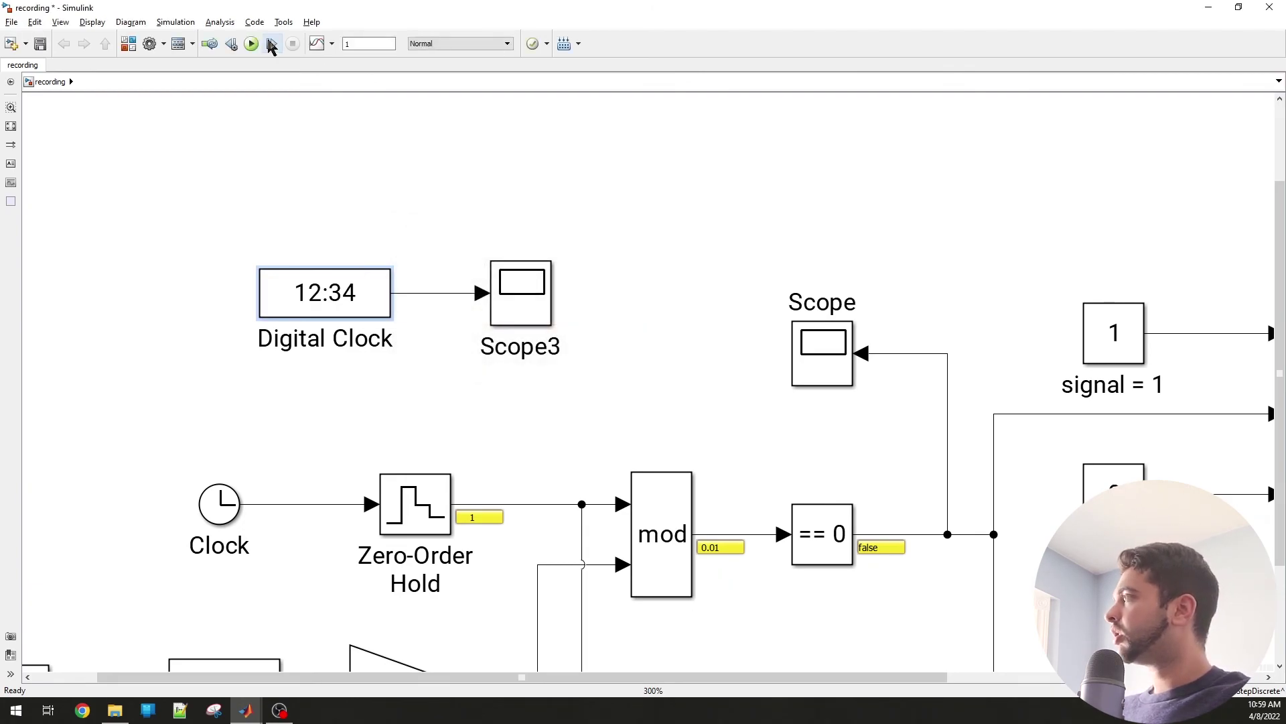
left_click(270, 42)
Step: Autoscale Scope3 and zoom into its first 0.3 seconds, then select the Digital Clock and Scope3
double_click(519, 284)
right_click(448, 294)
left_click(469, 312)
left_click_drag(375, 302, 322, 352)
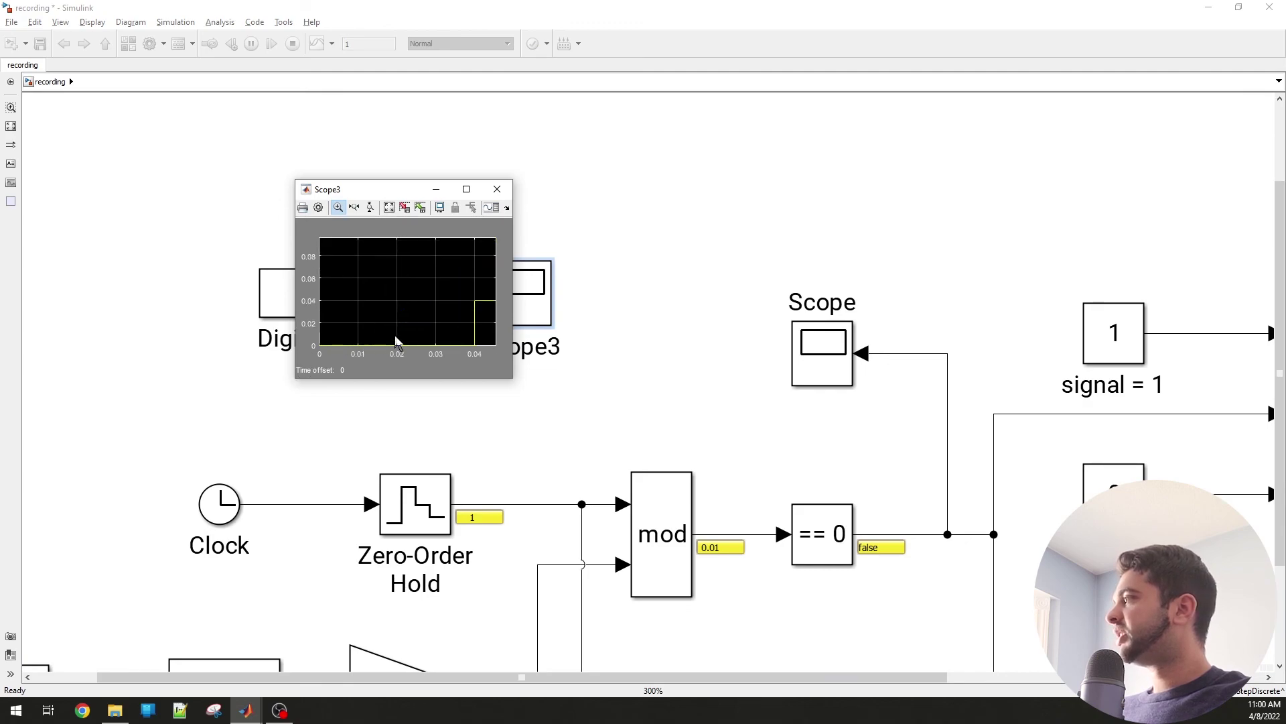
left_click(506, 191)
key("space")
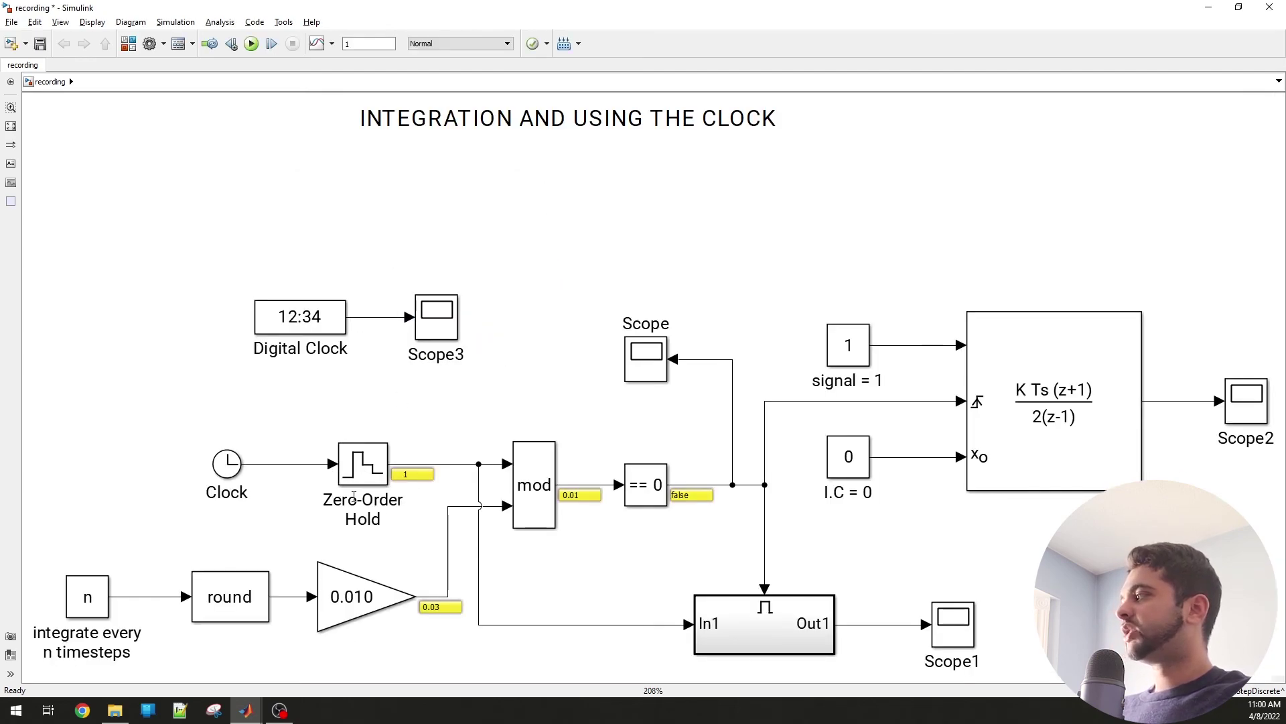
left_click_drag(208, 274, 493, 378)
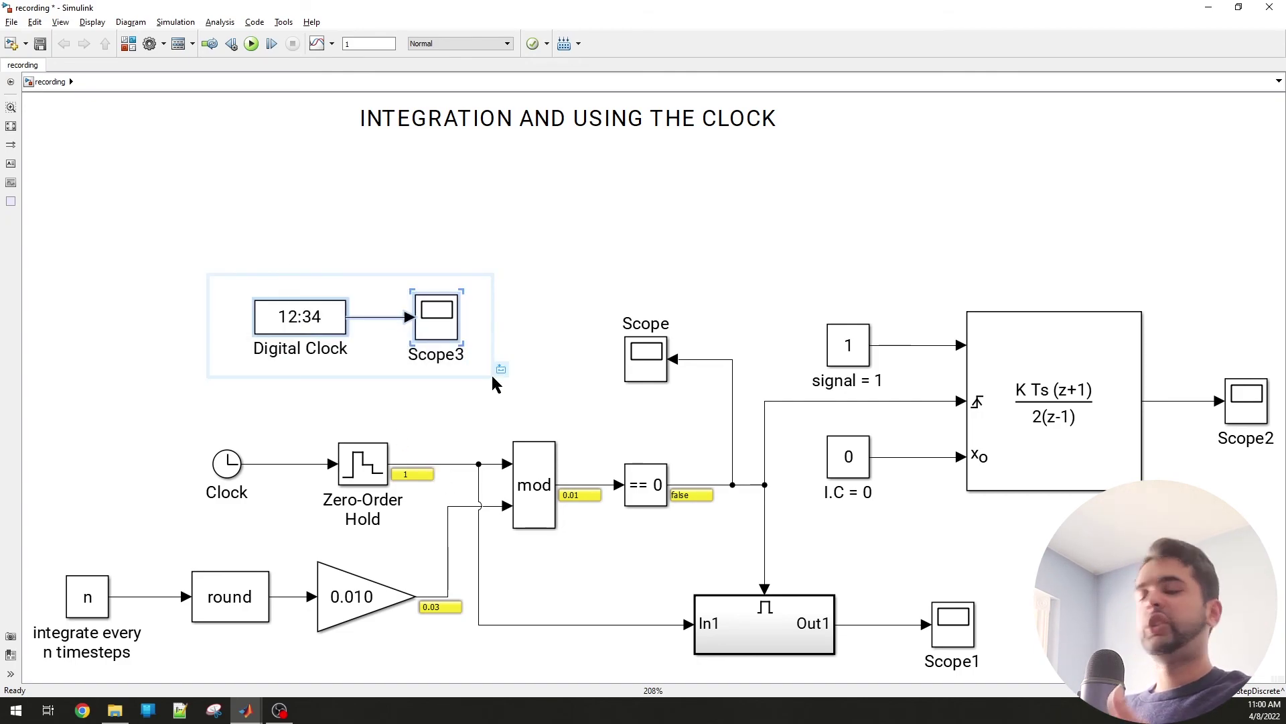